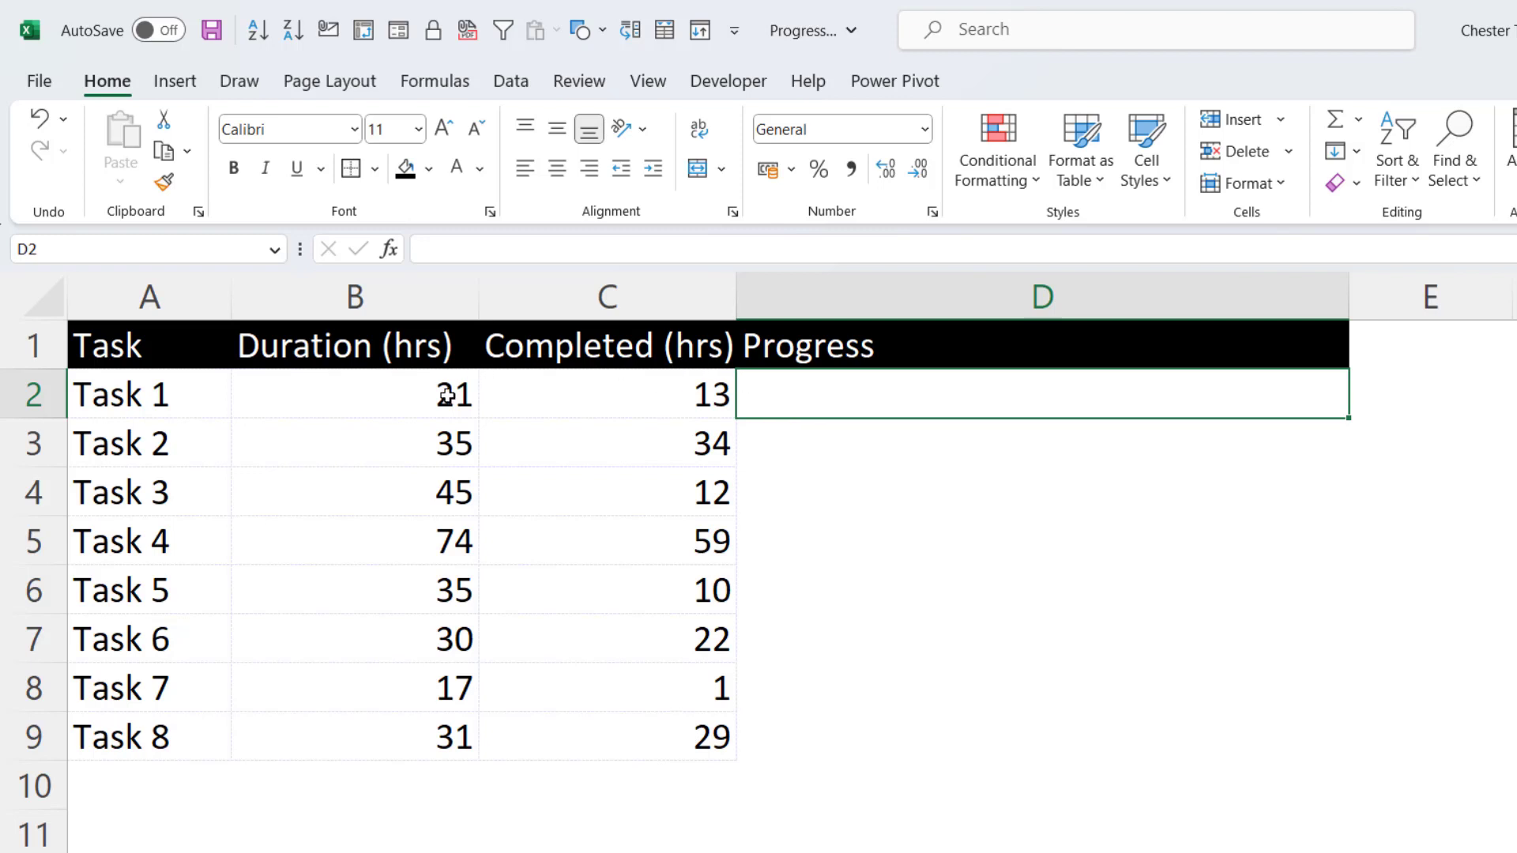
# Step: Enter the progress formula =C2/B2 in D2
pyautogui.write('=')
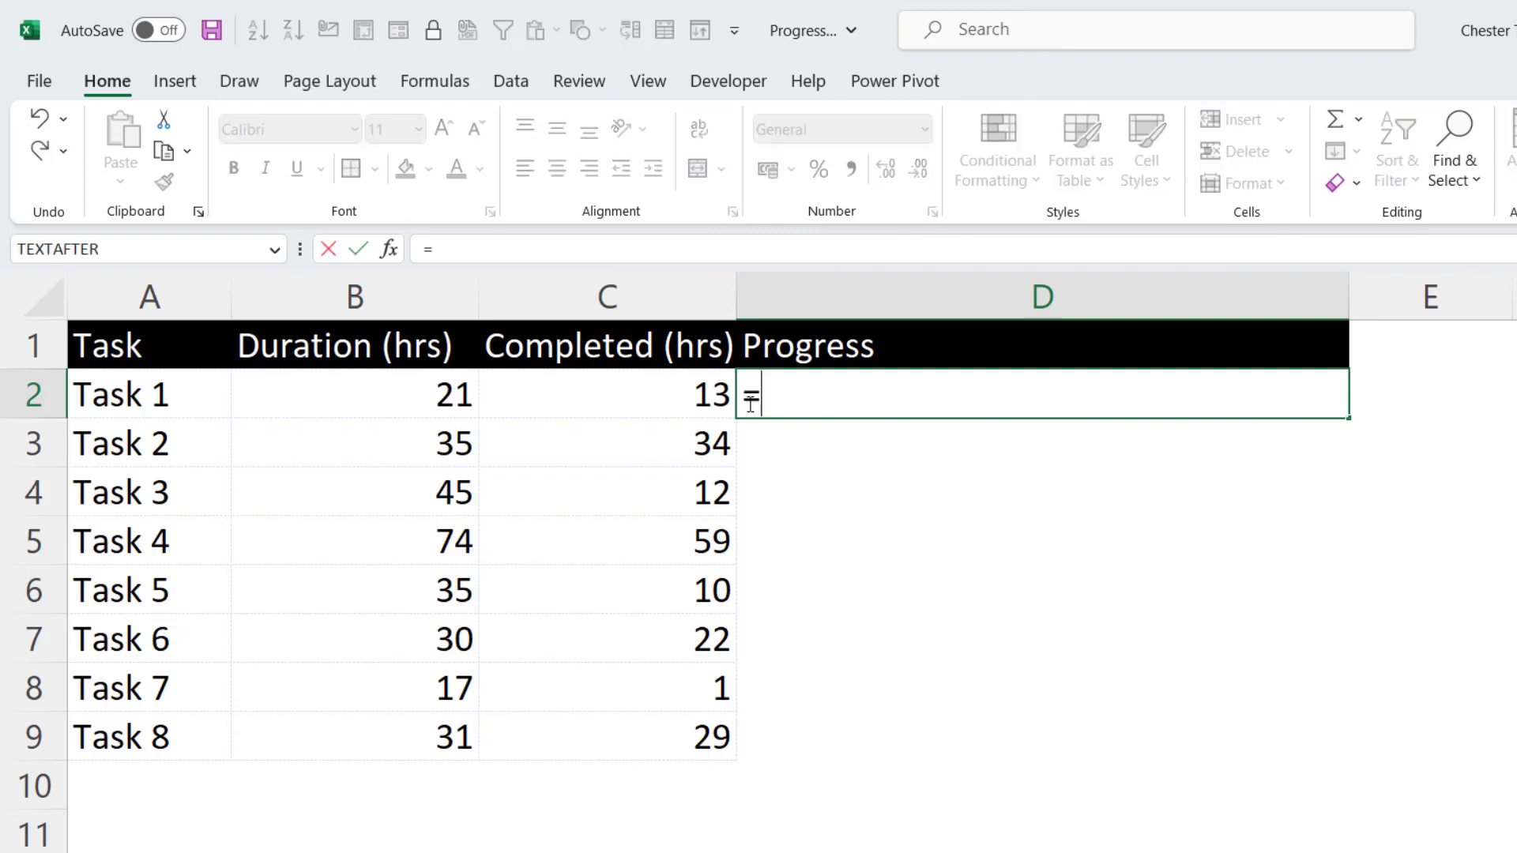
pyautogui.click(700, 395)
pyautogui.write('/')
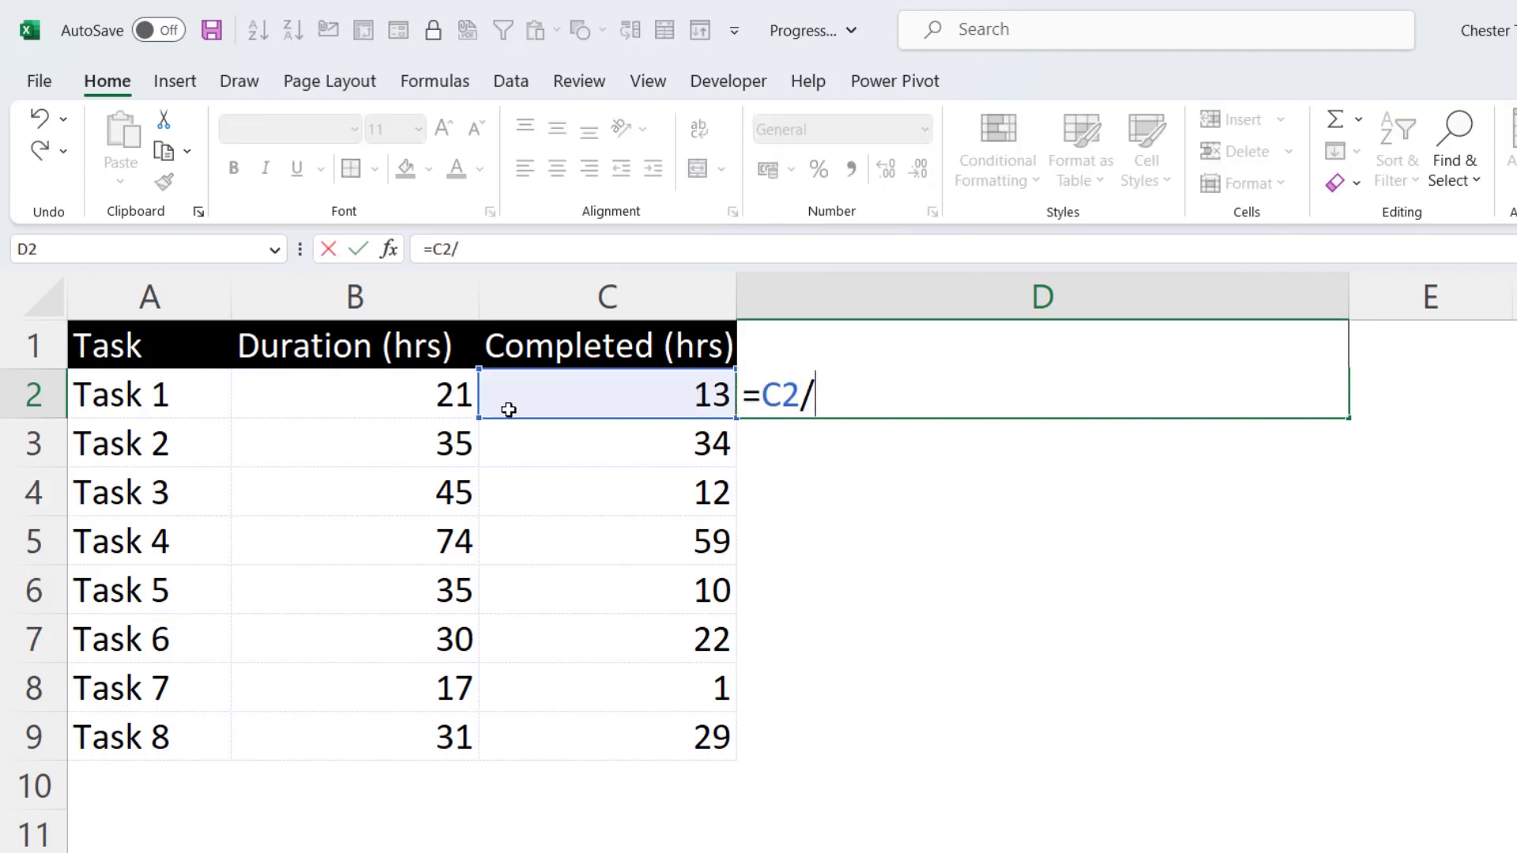
pyautogui.click(451, 395)
pyautogui.press('Return')
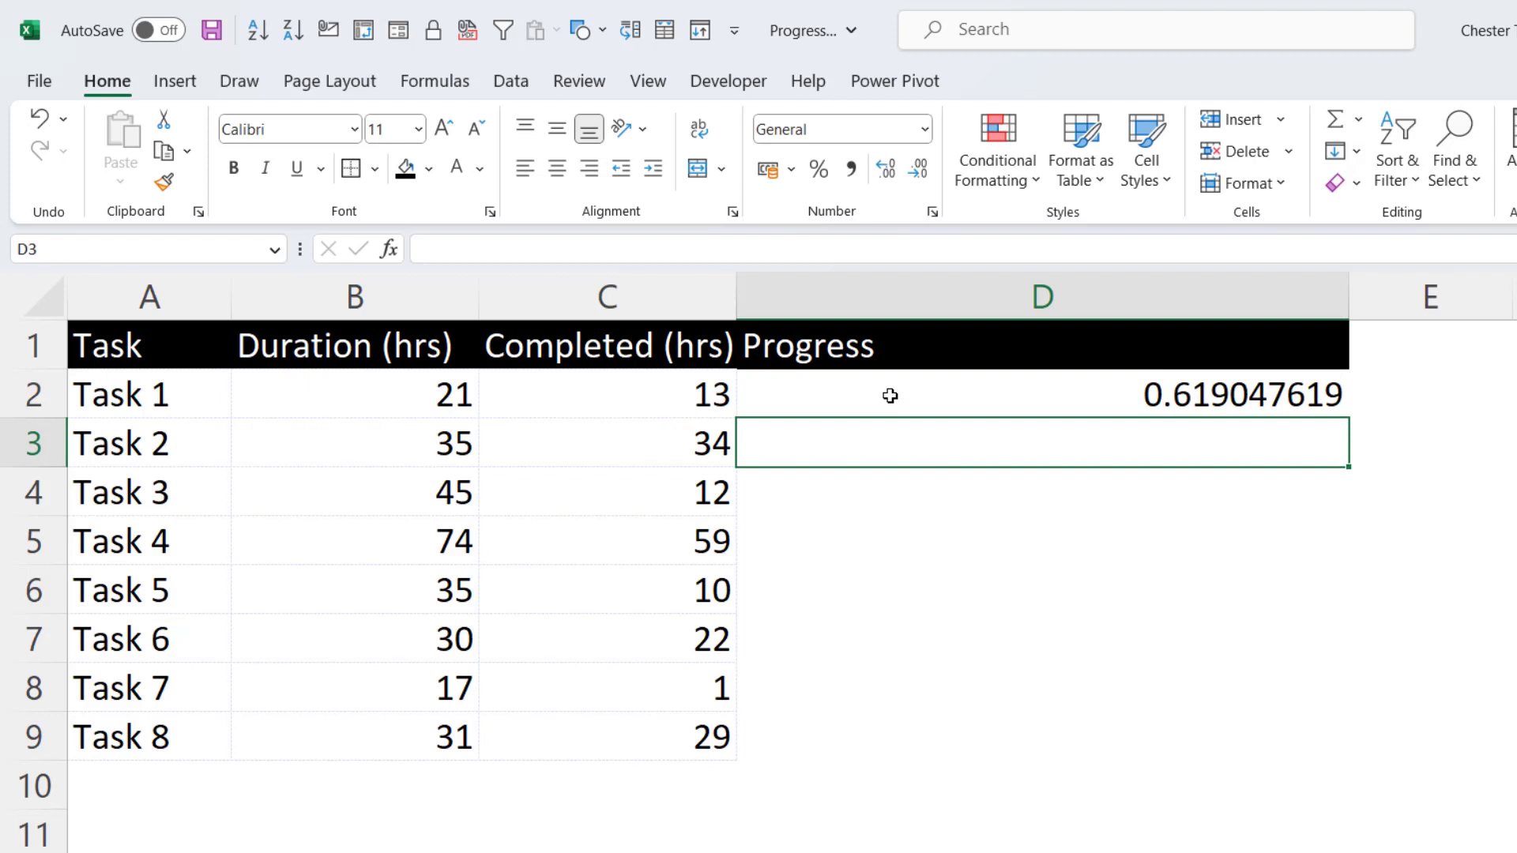
# Step: Format D2 as a left-aligned percentage and fill it down to D9
pyautogui.click(983, 387)
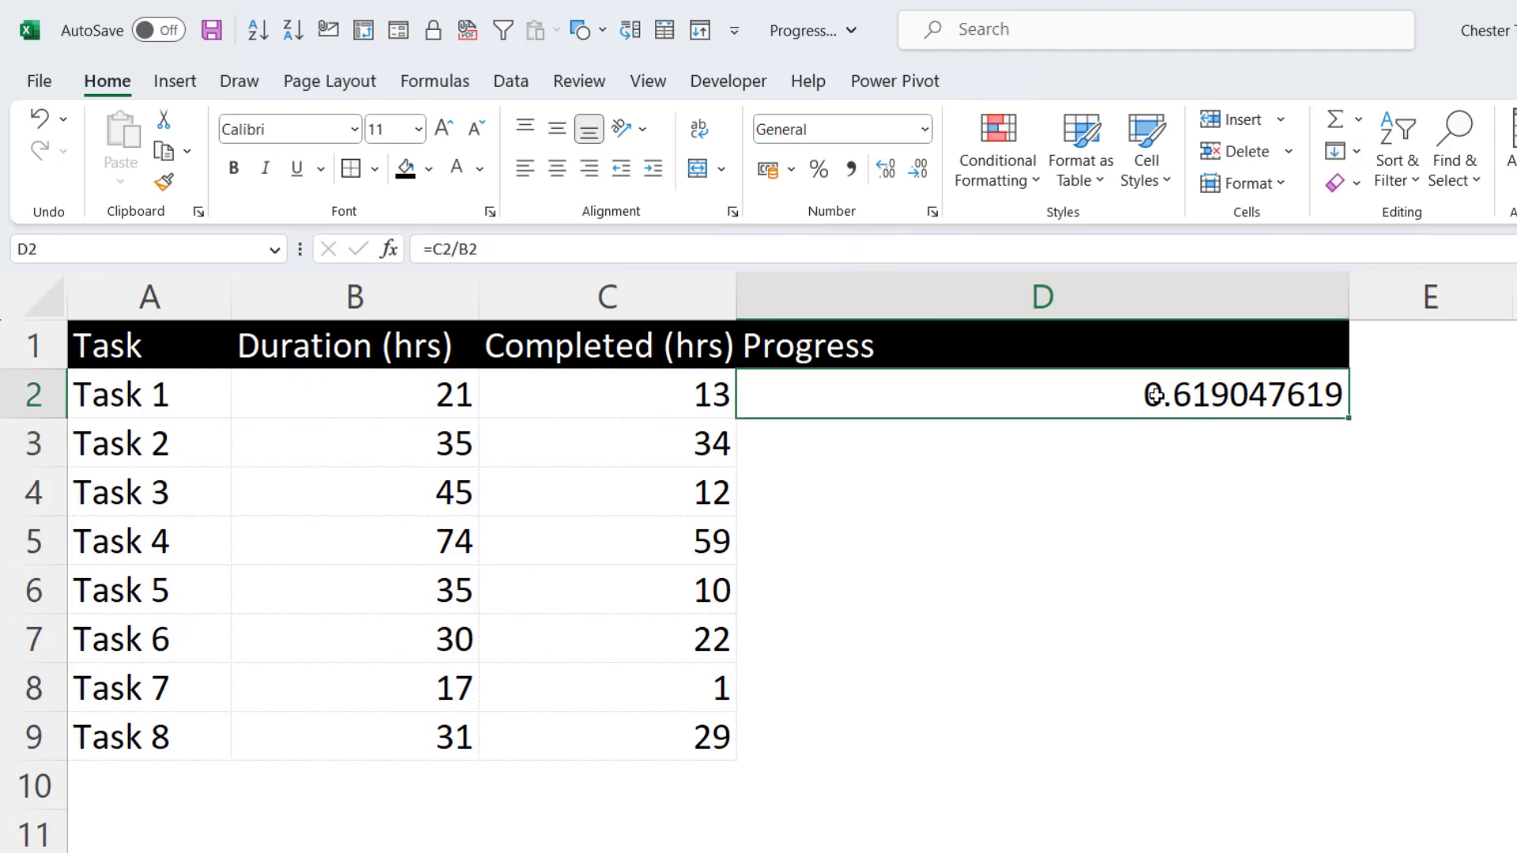
pyautogui.click(818, 172)
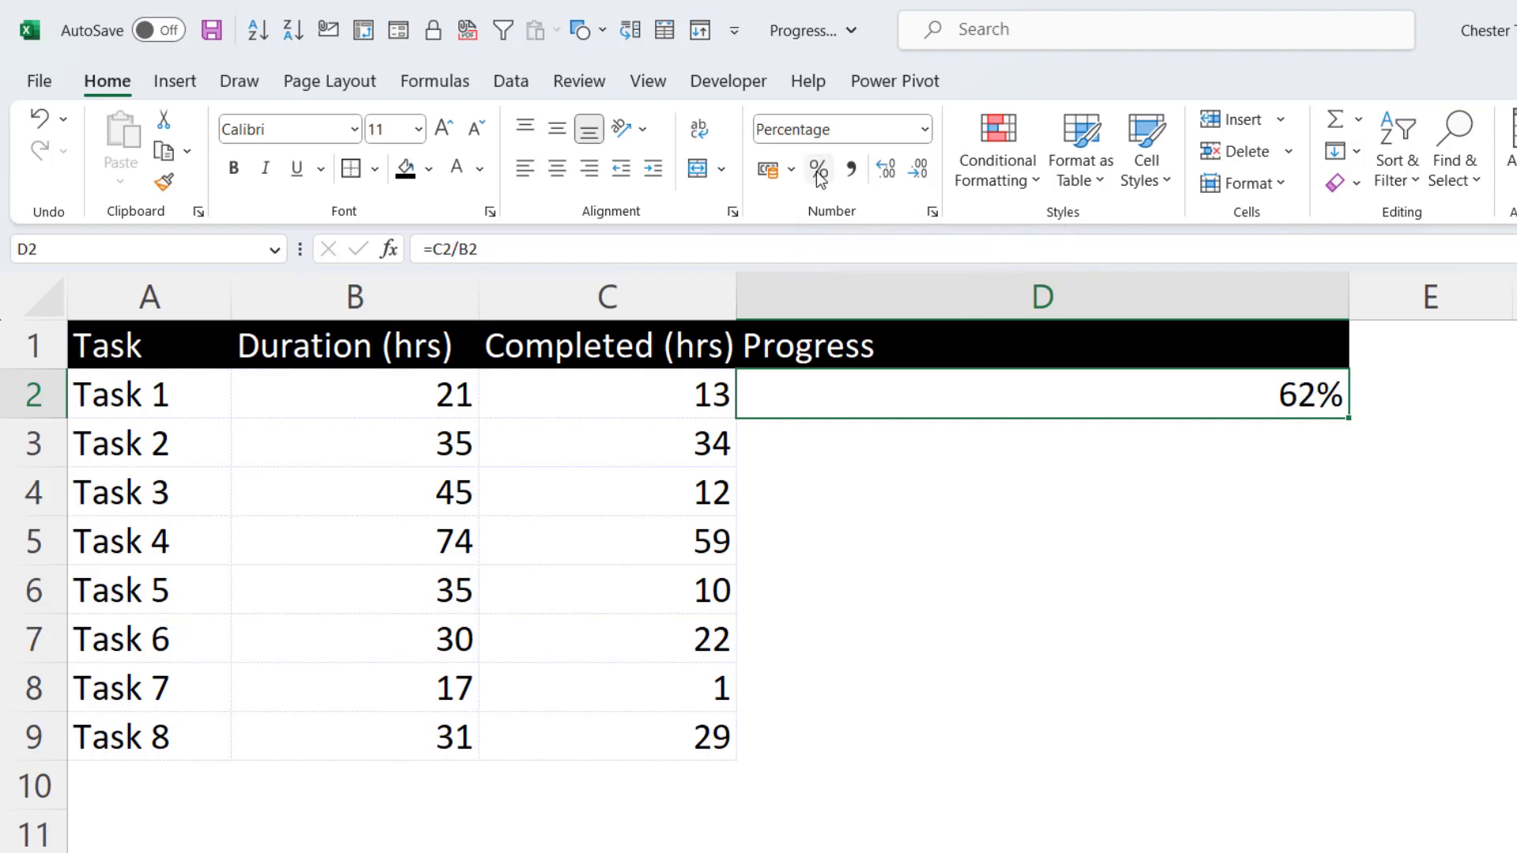
pyautogui.click(525, 169)
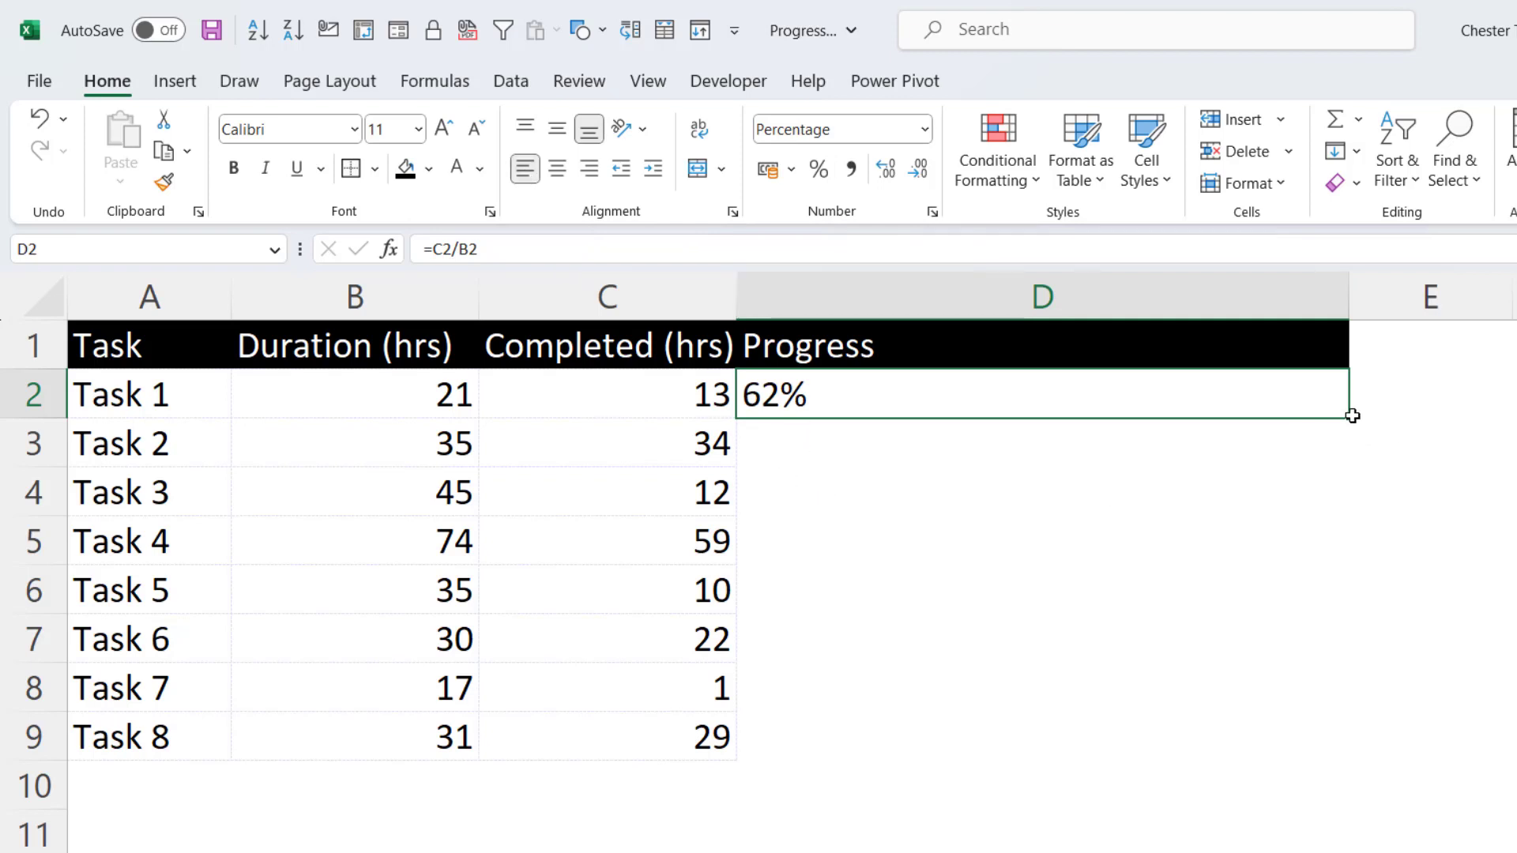
pyautogui.moveTo(1349, 417); pyautogui.dragTo(1349, 760)
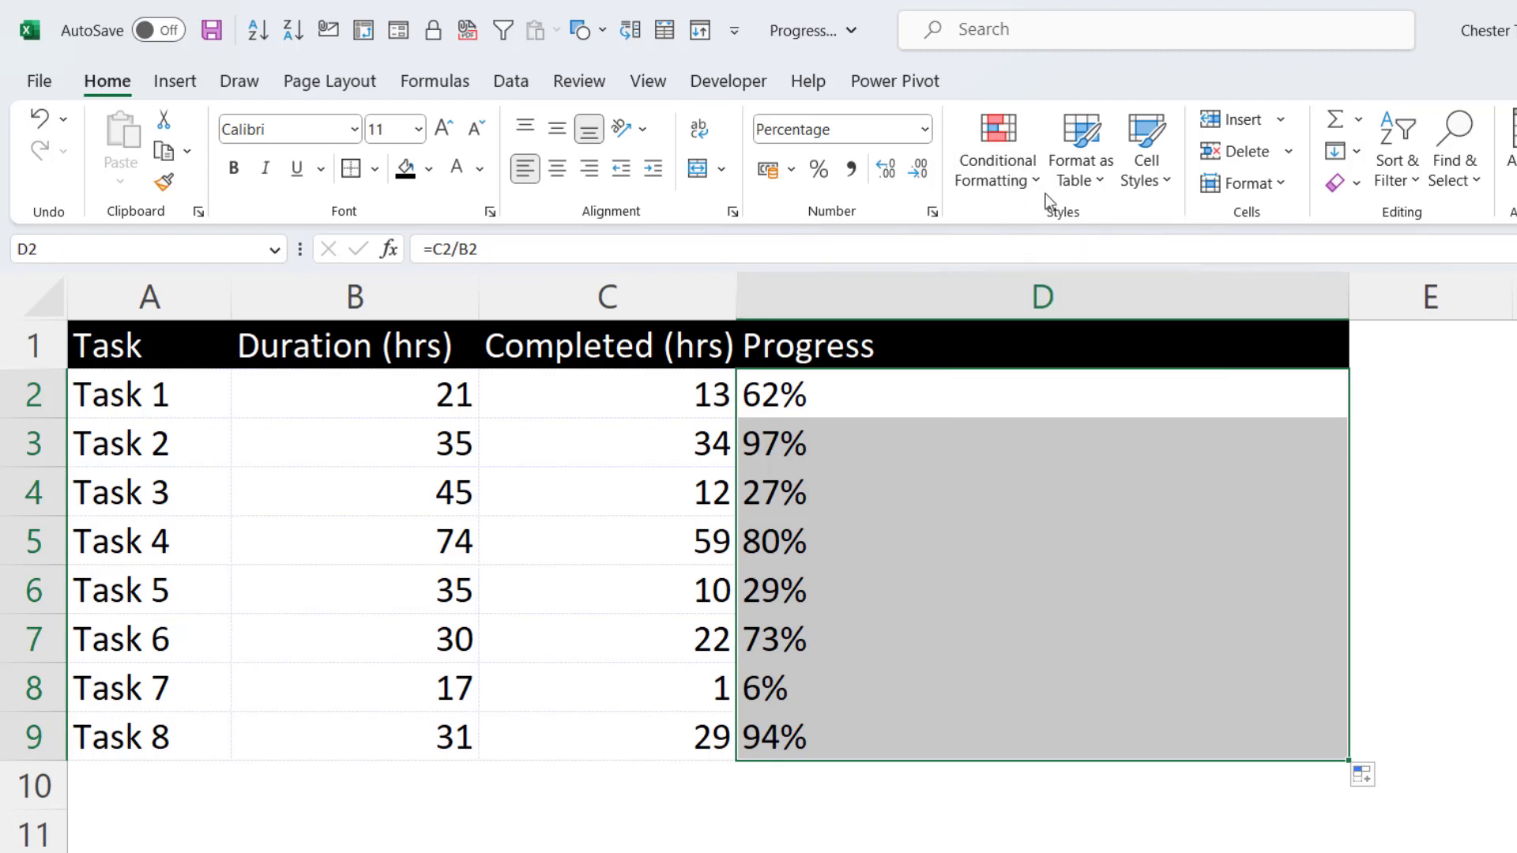
# Step: Create a custom data bar rule with a Number minimum of 0 and a Number maximum of 1
pyautogui.click(1018, 174)
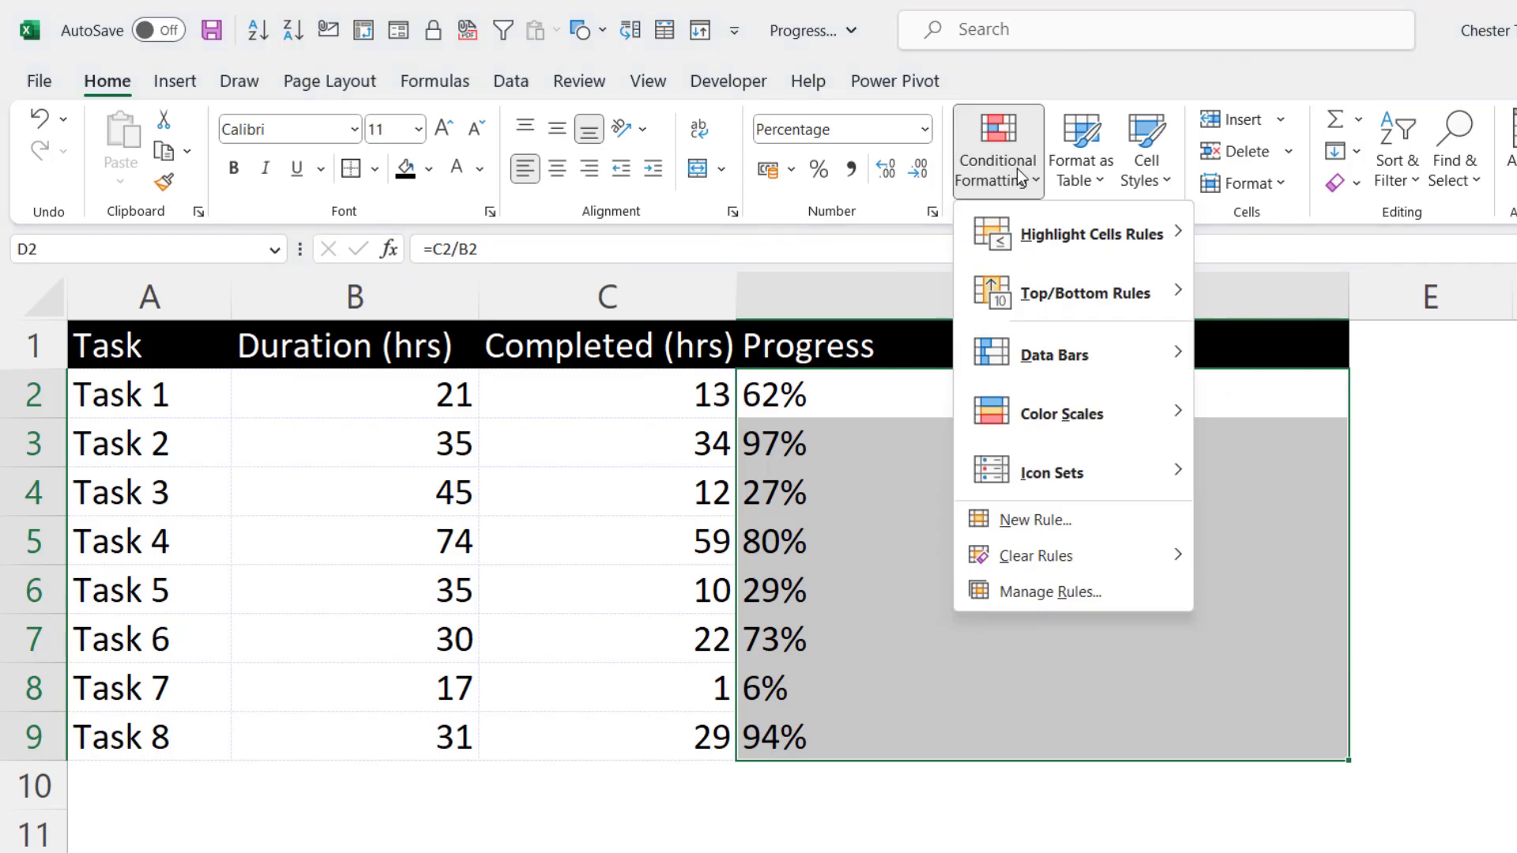
pyautogui.moveTo(1074, 361)
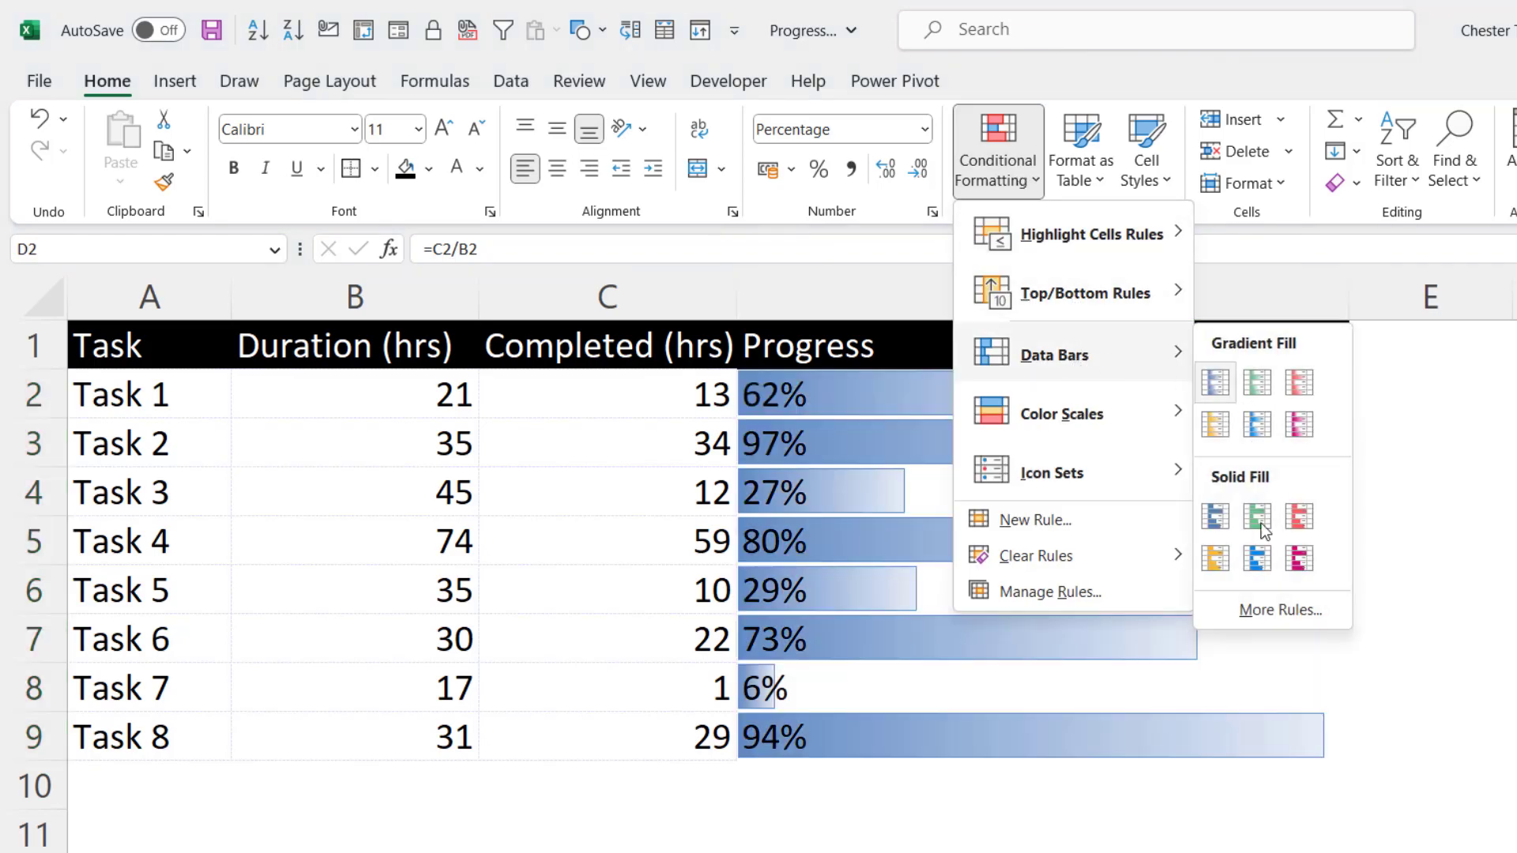
pyautogui.click(1271, 614)
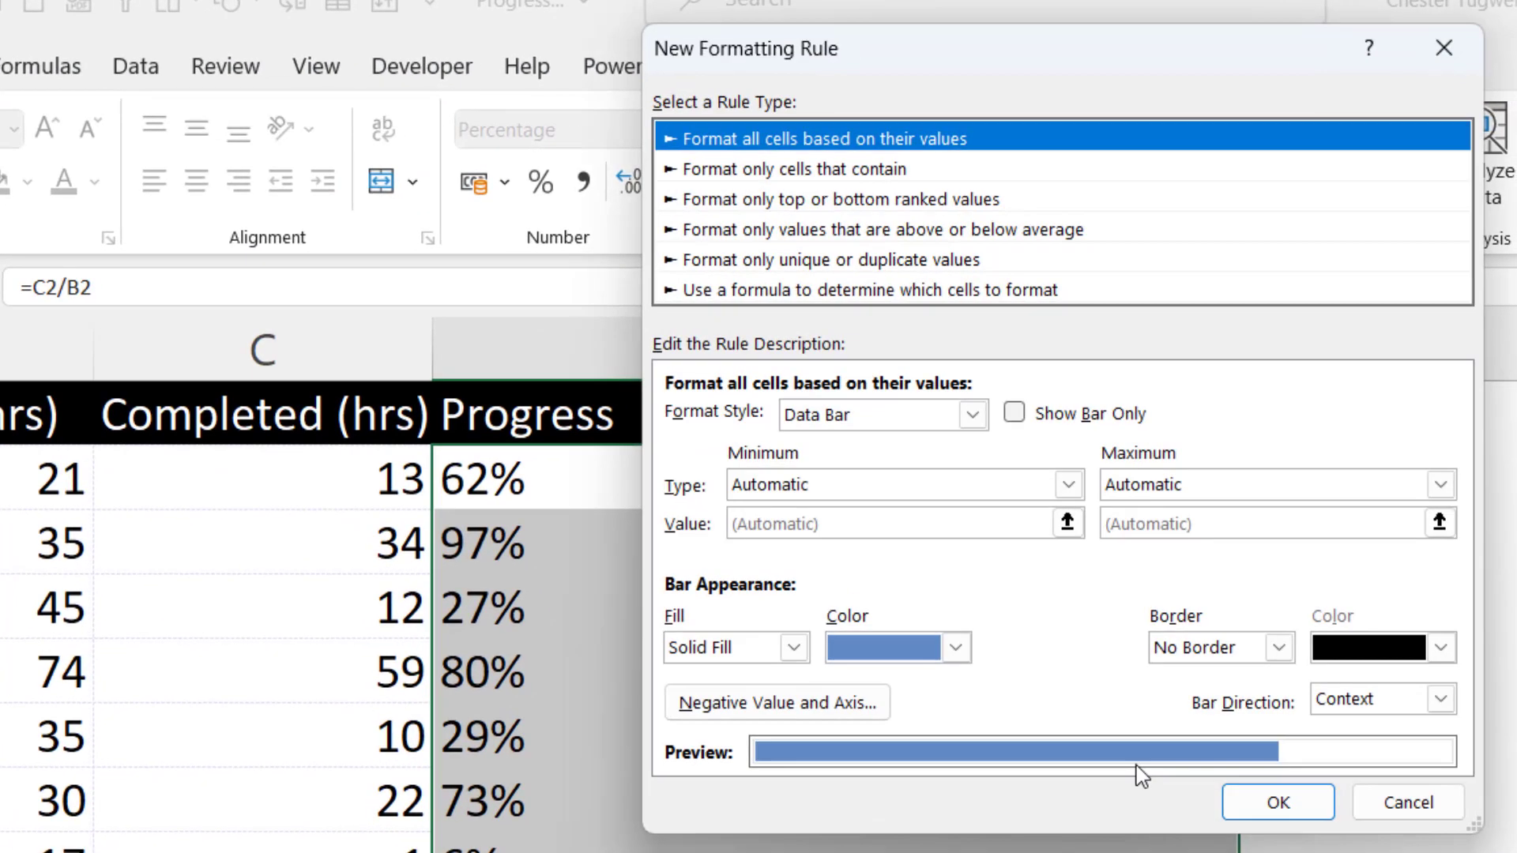
pyautogui.click(770, 457)
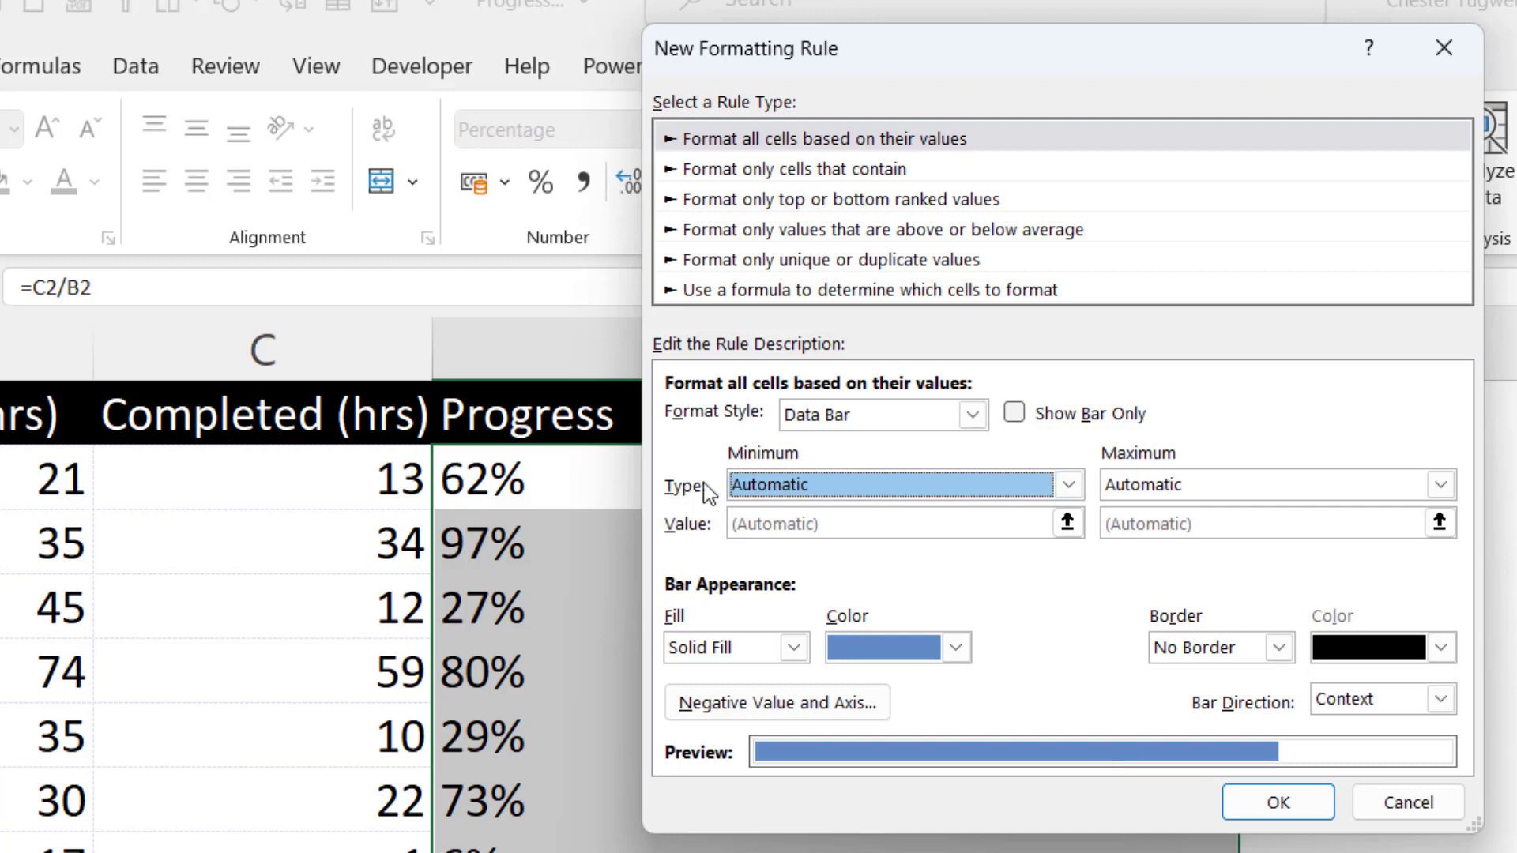
pyautogui.click(1068, 484)
pyautogui.click(837, 537)
pyautogui.click(1440, 484)
pyautogui.click(1147, 539)
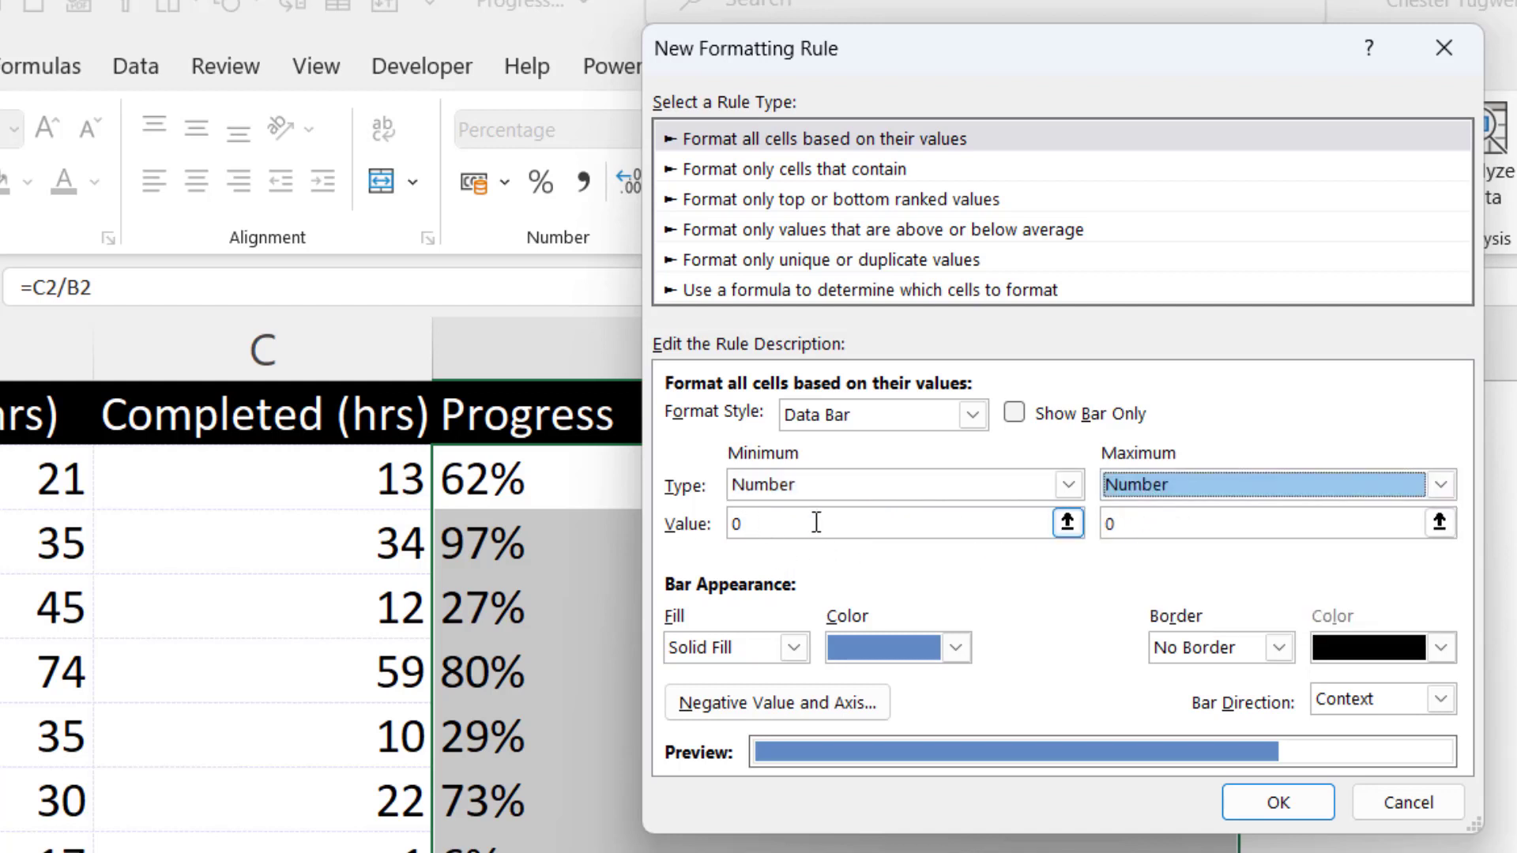
pyautogui.doubleClick(1109, 524)
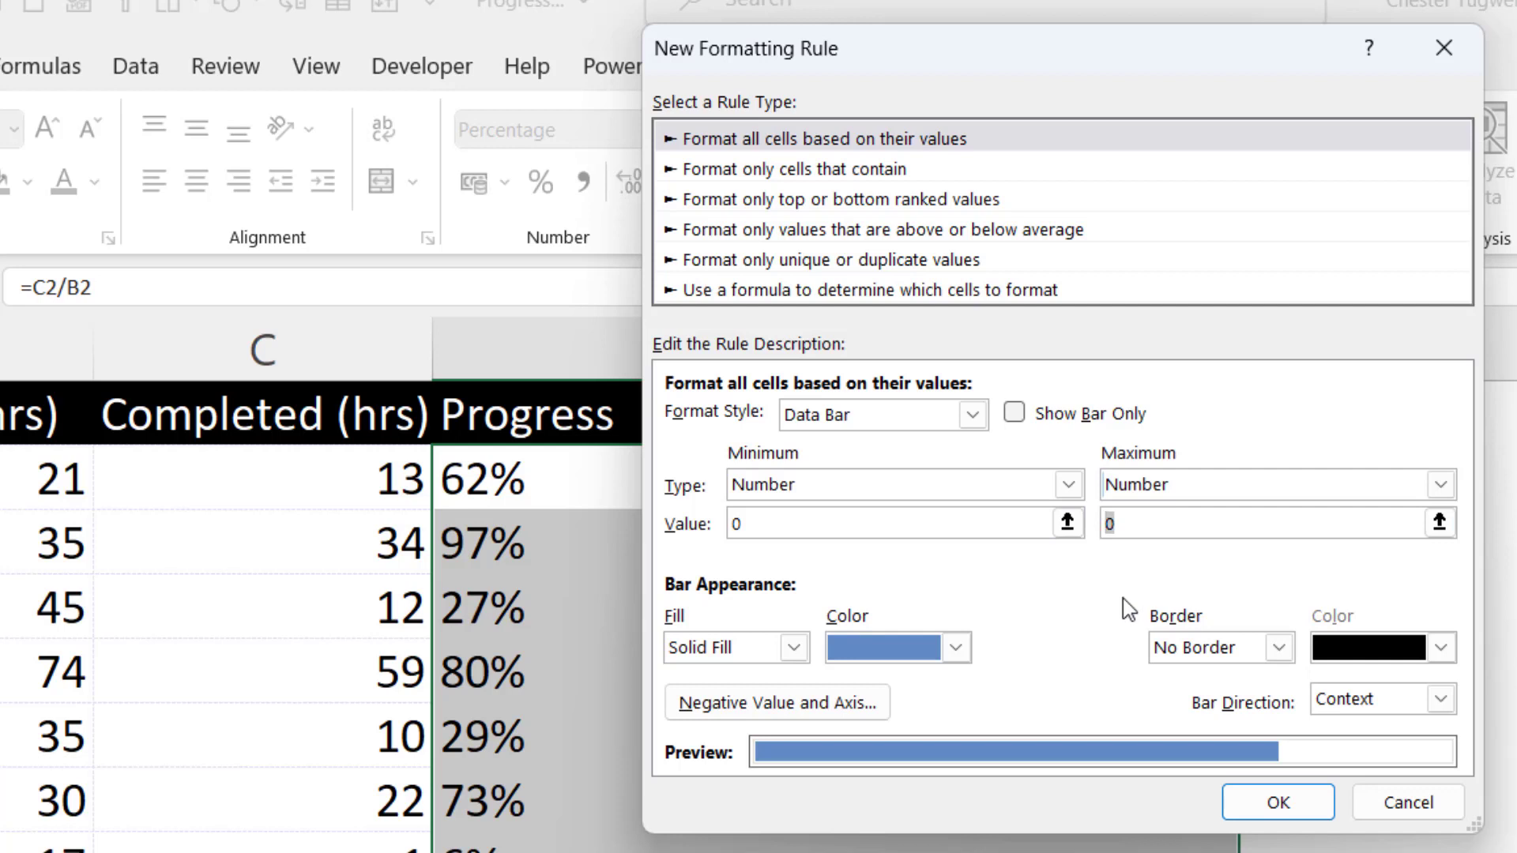
pyautogui.write('1')
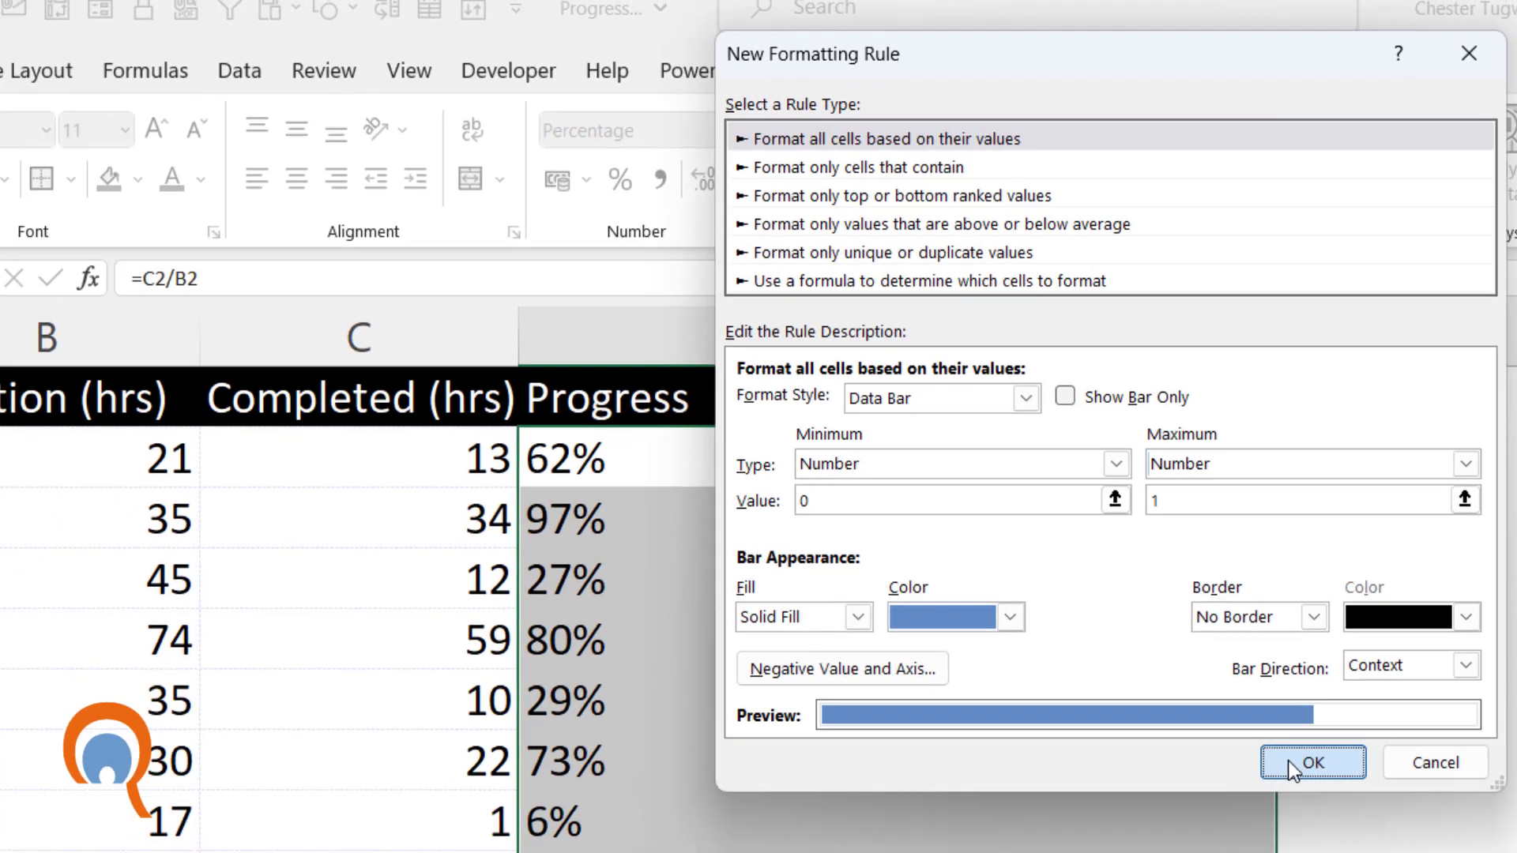
# Step: Apply the data bars and give the Progress cells D2:D9 a light grey fill
pyautogui.click(1251, 800)
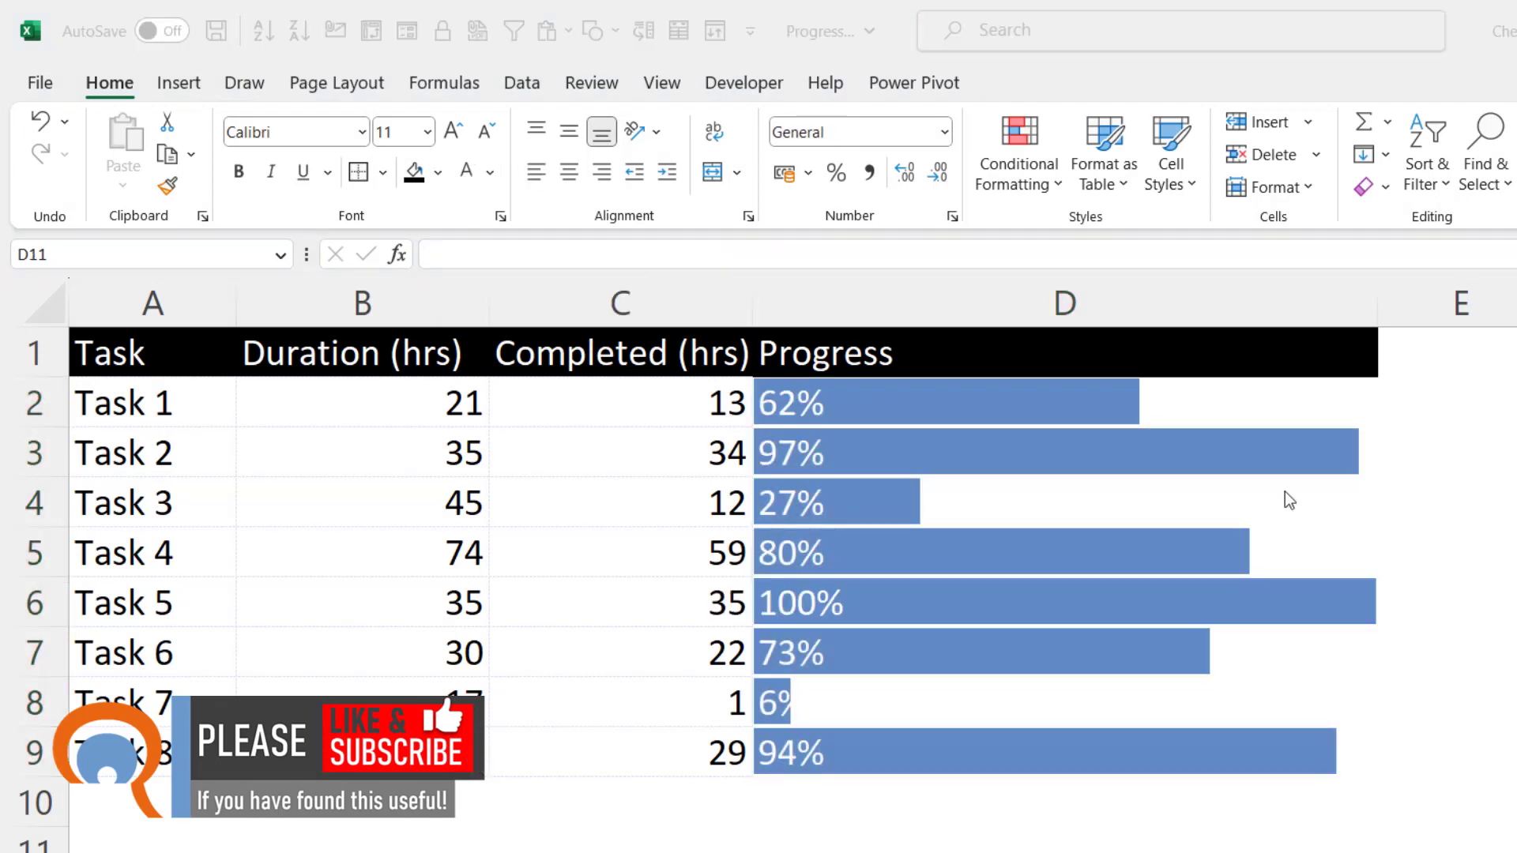
pyautogui.moveTo(1235, 399); pyautogui.dragTo(1263, 745)
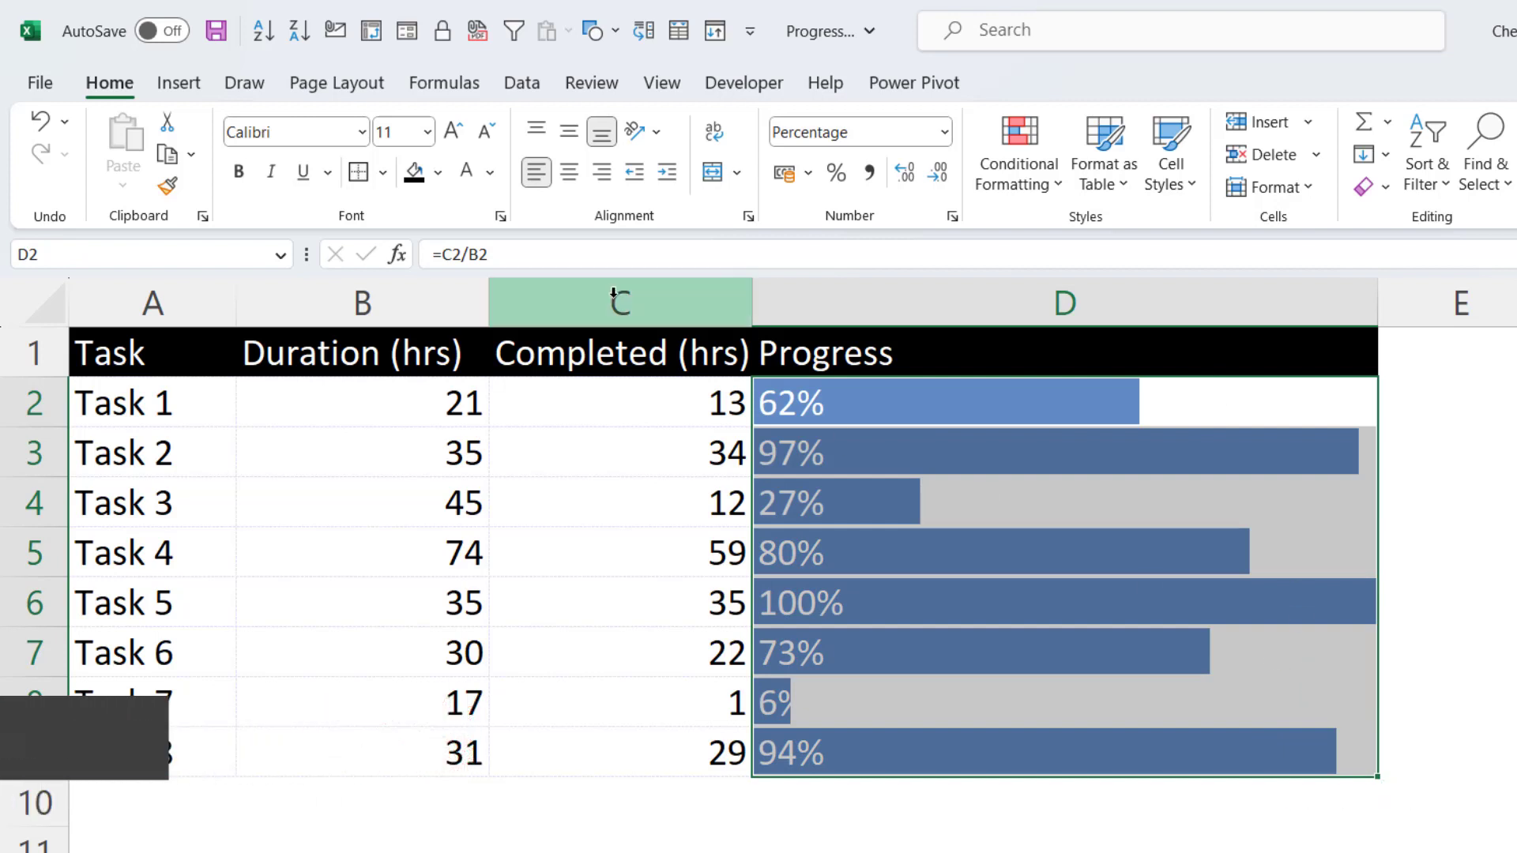
pyautogui.click(440, 174)
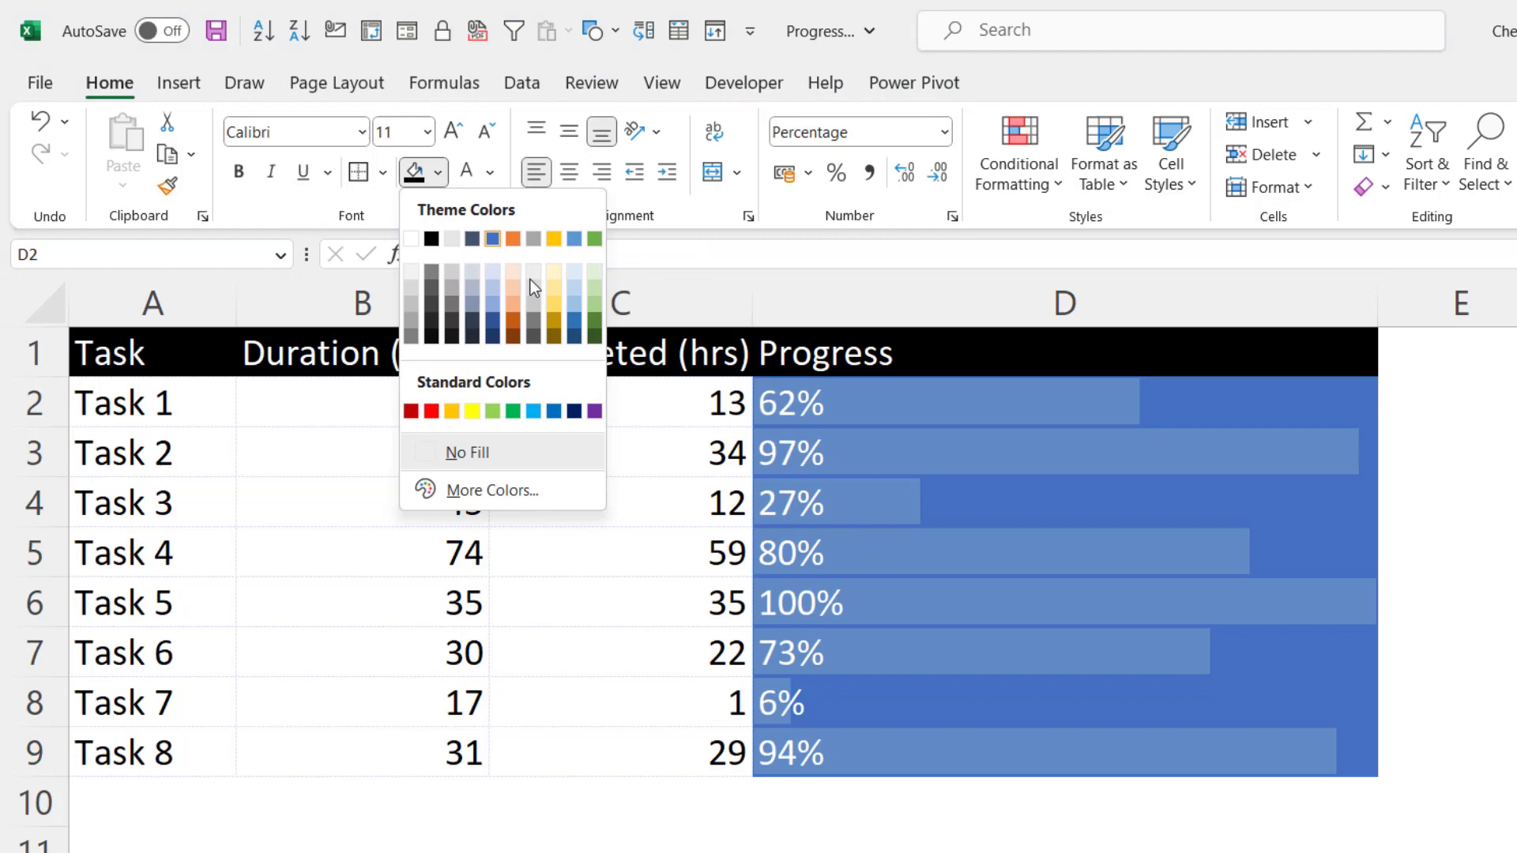
pyautogui.click(529, 281)
pyautogui.click(1509, 515)
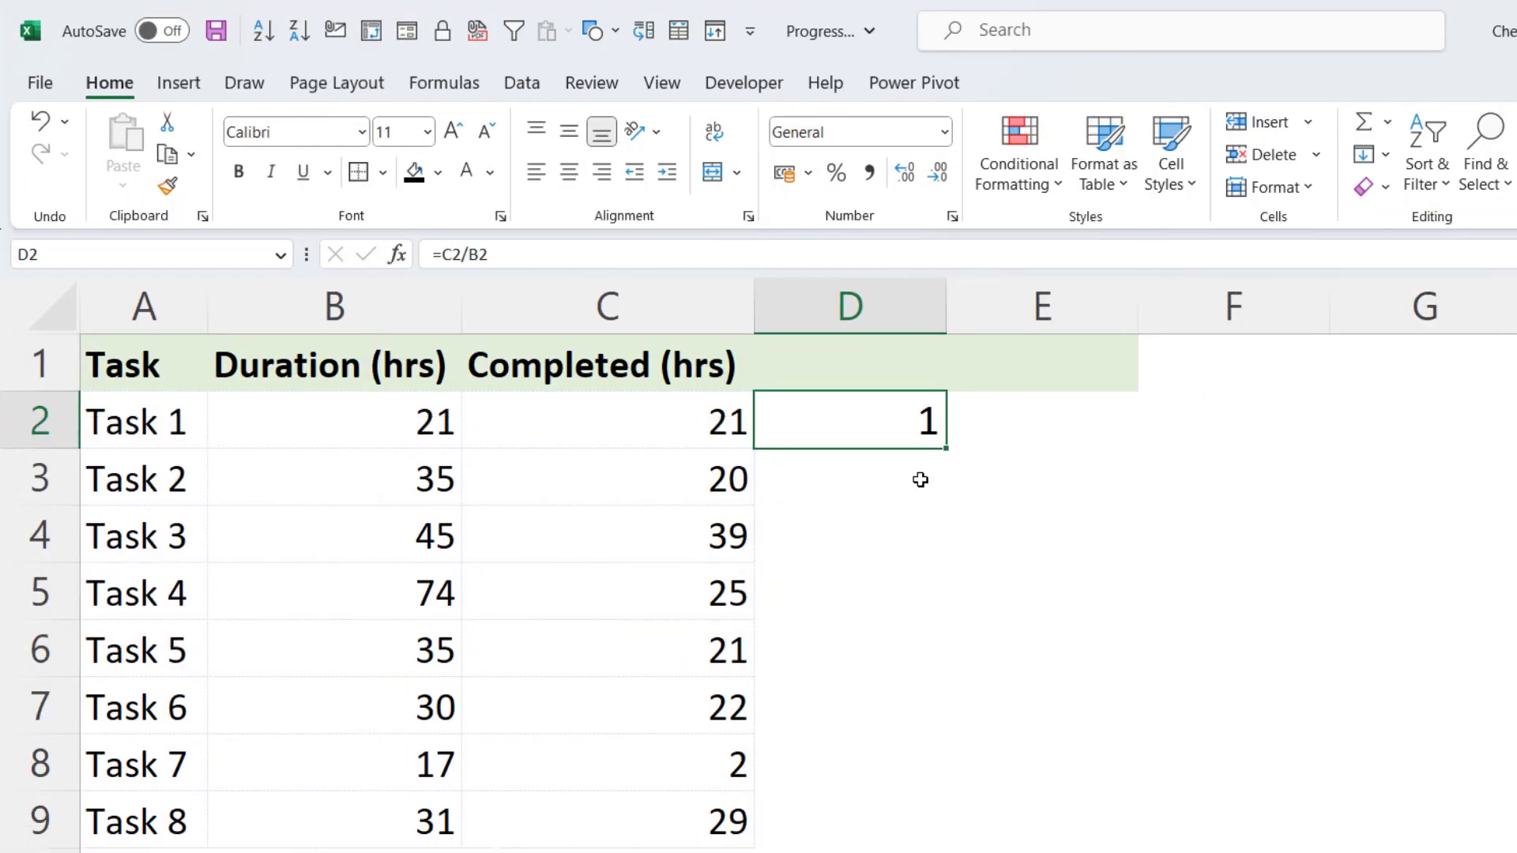
# Step: Replace D2 with the scaled progress formula =C2/B2*100
pyautogui.press('Delete')
pyautogui.write('=')
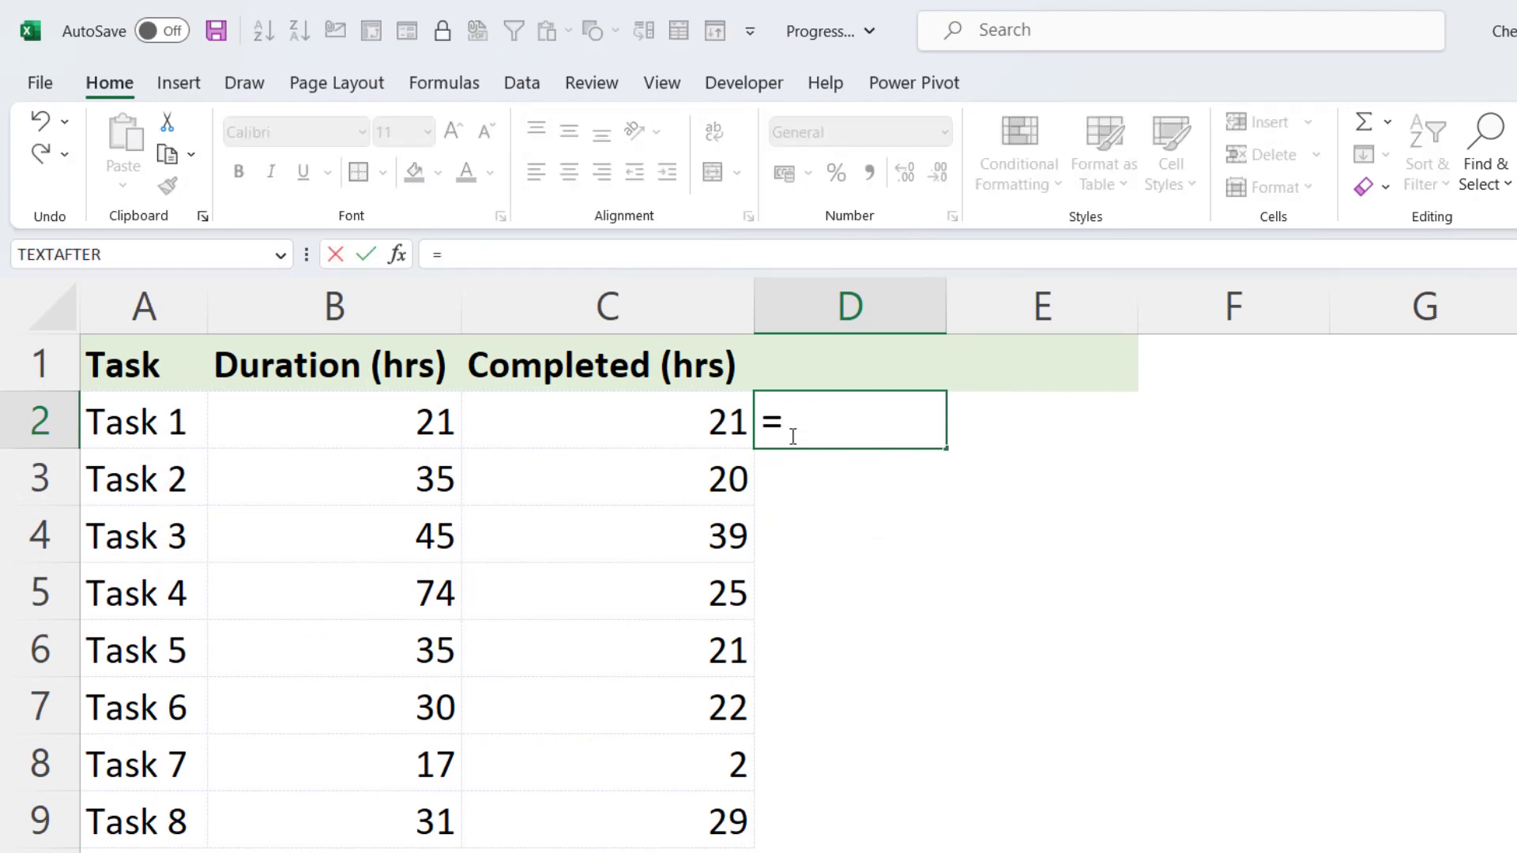
pyautogui.click(687, 425)
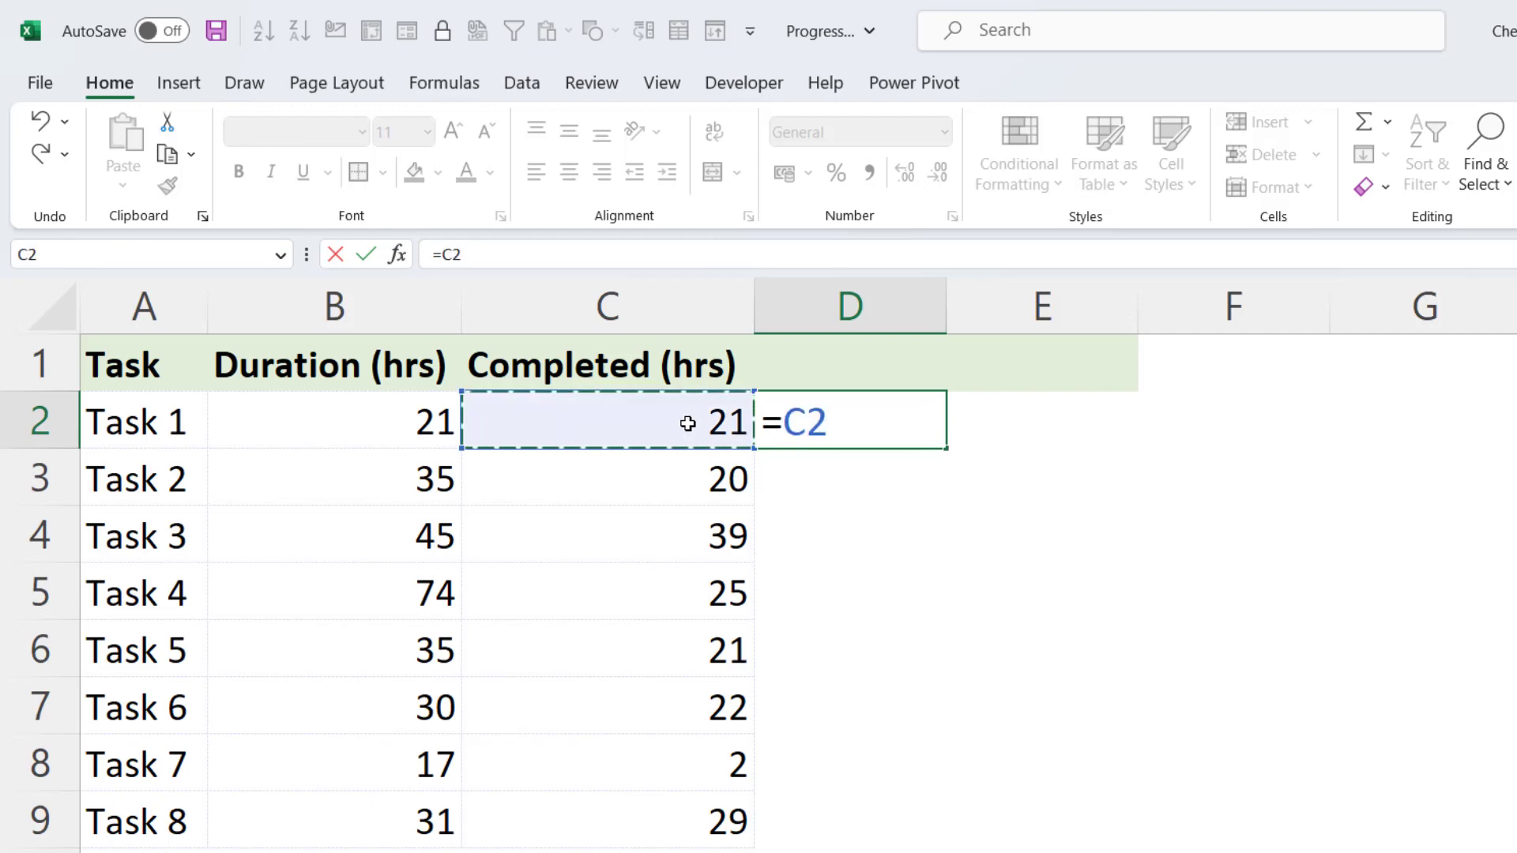
pyautogui.write('/')
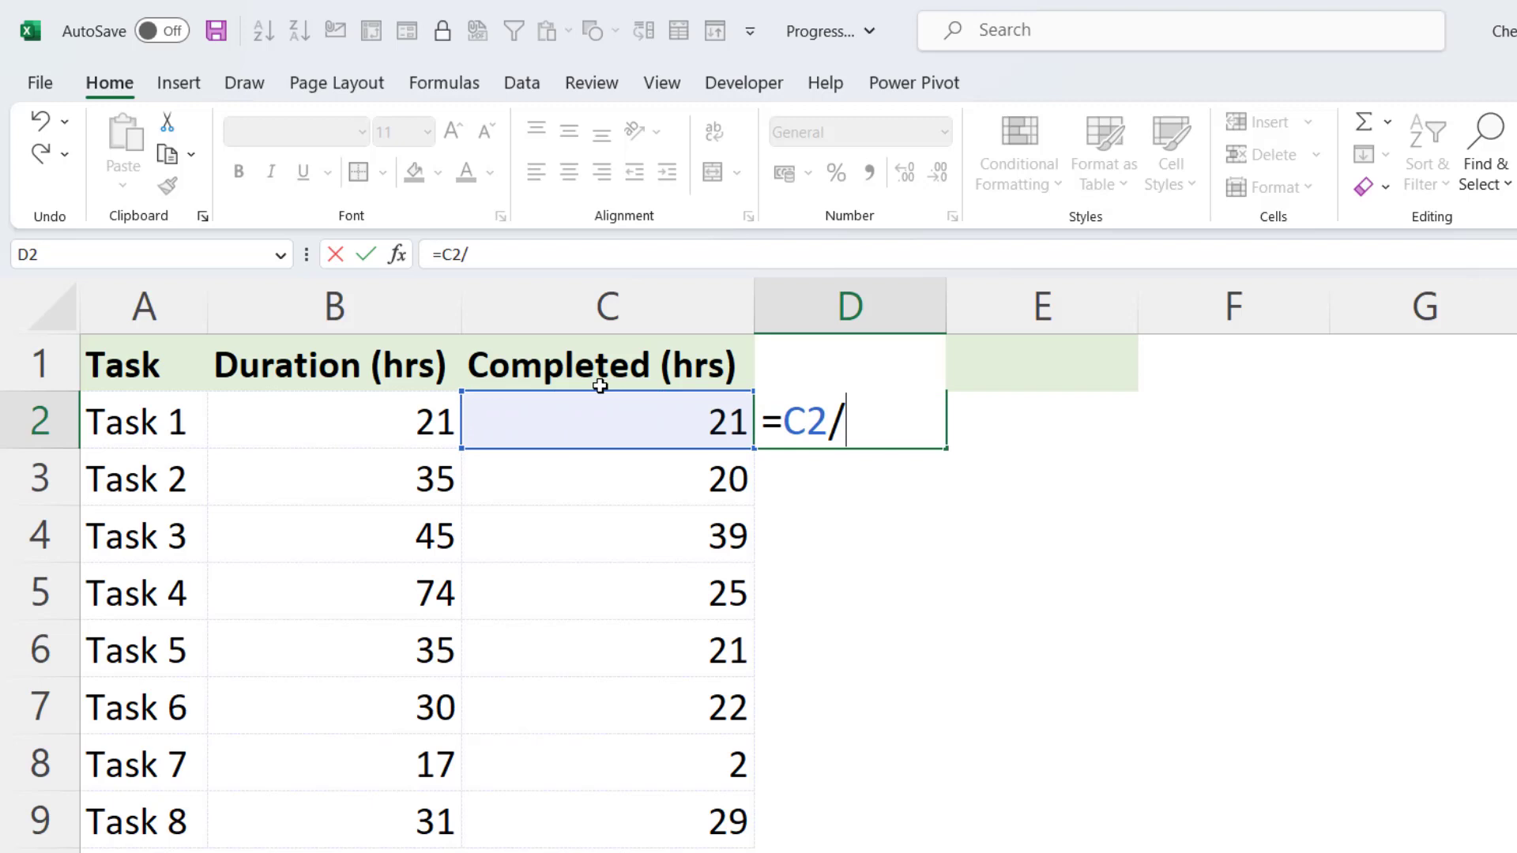
pyautogui.click(357, 418)
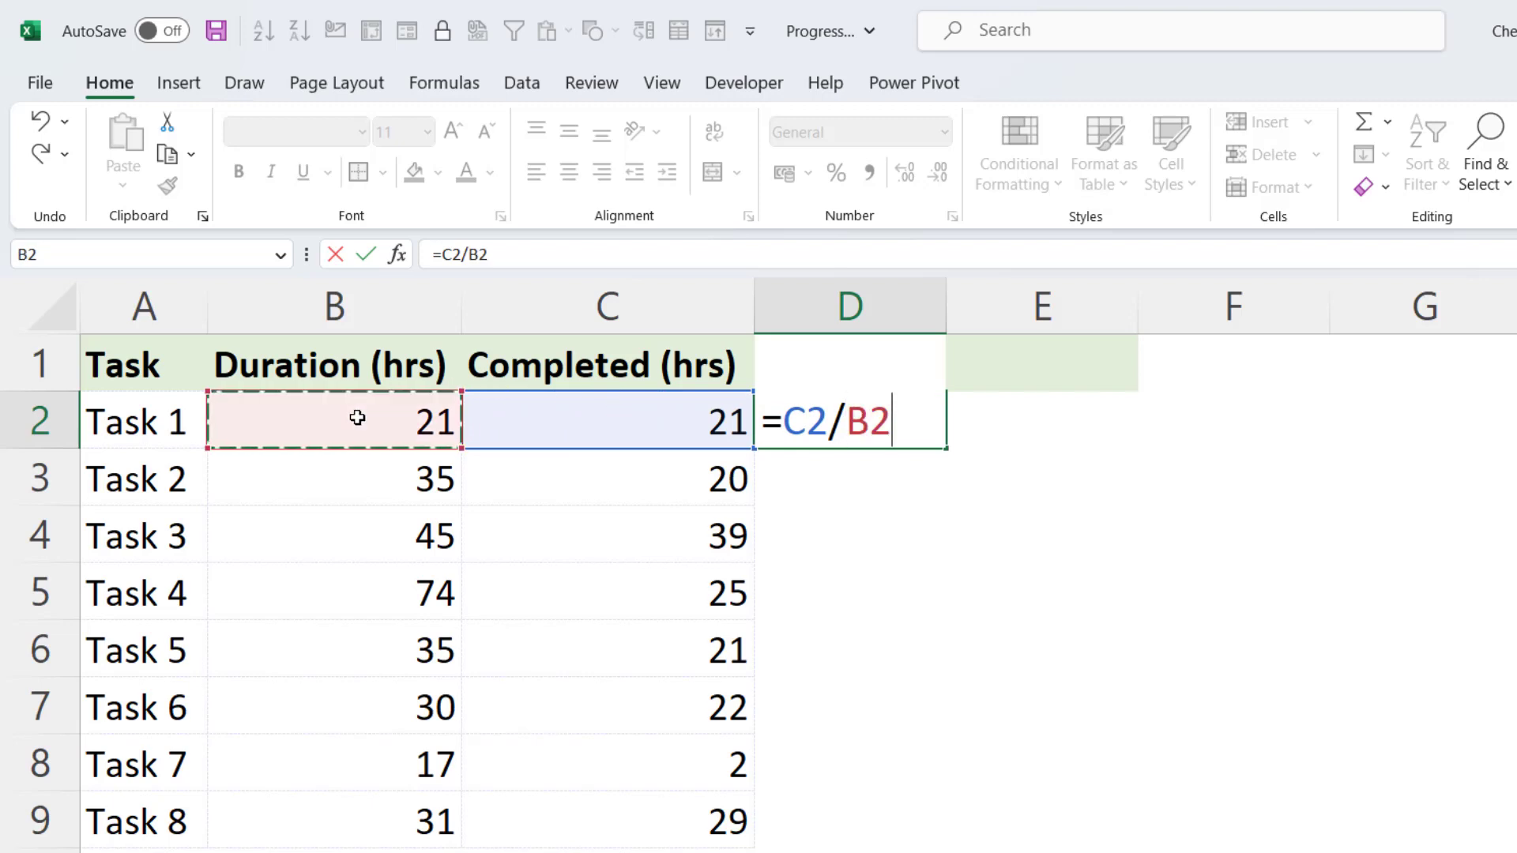
pyautogui.write('*')
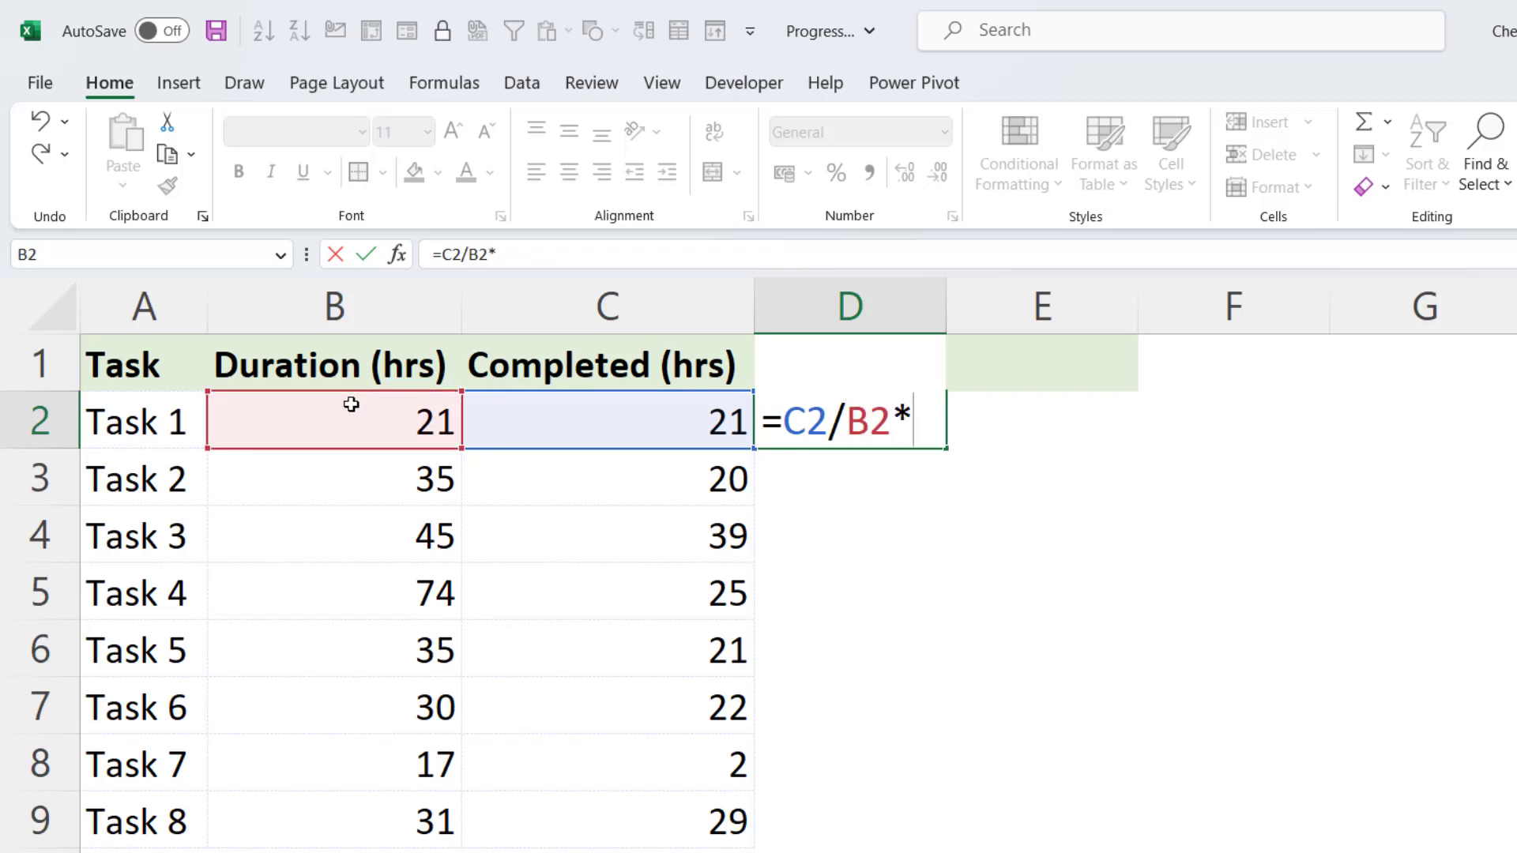
pyautogui.write('100')
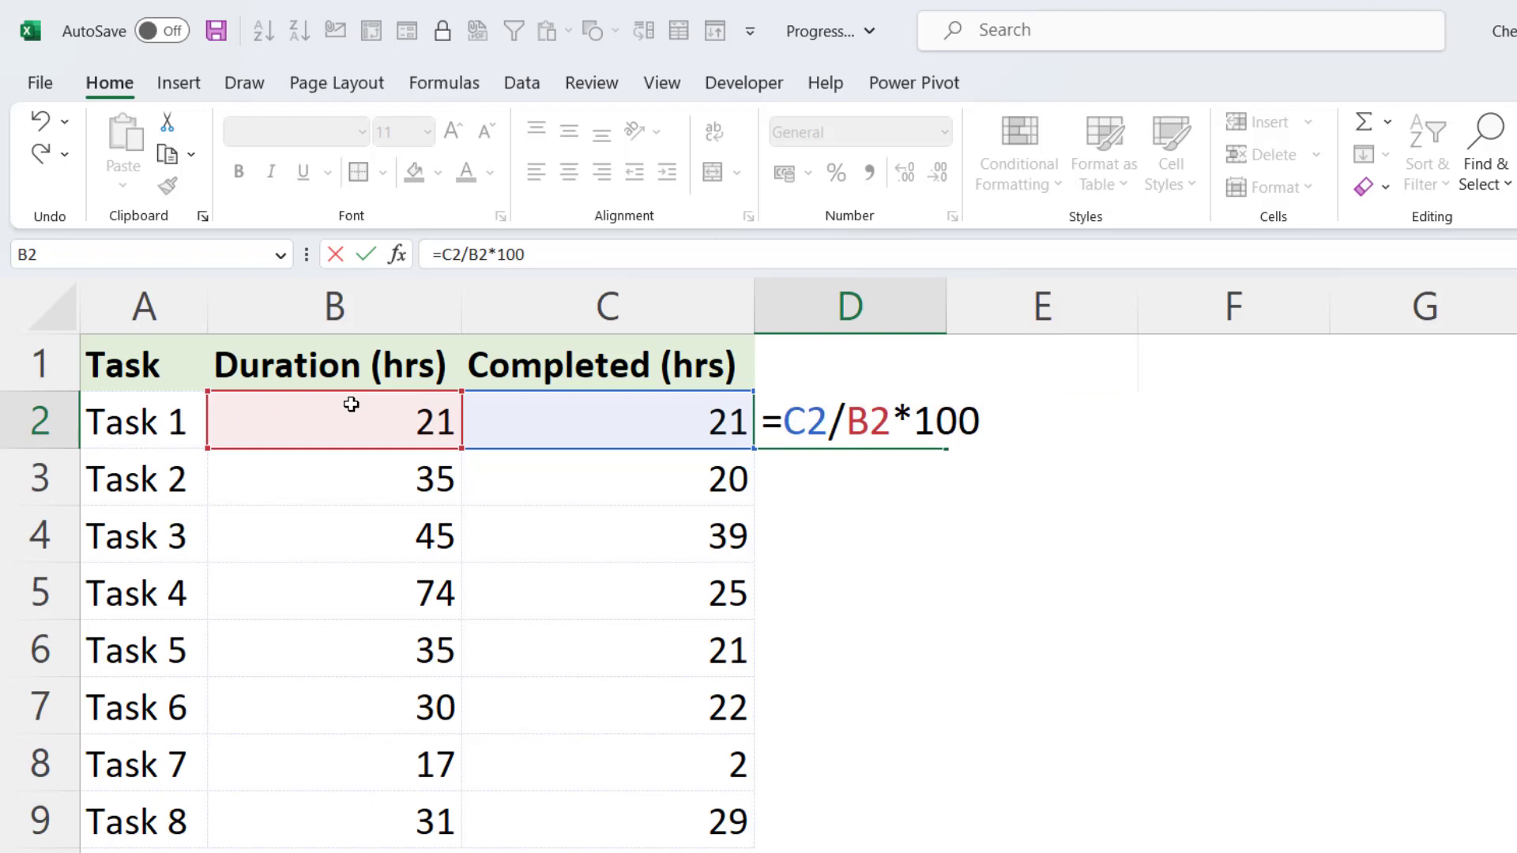
pyautogui.press('Return')
# Step: Wrap the D2 formula in REPT("|", …) so C2/B2*100 sets the repeat count
pyautogui.doubleClick(870, 413)
pyautogui.click(784, 421)
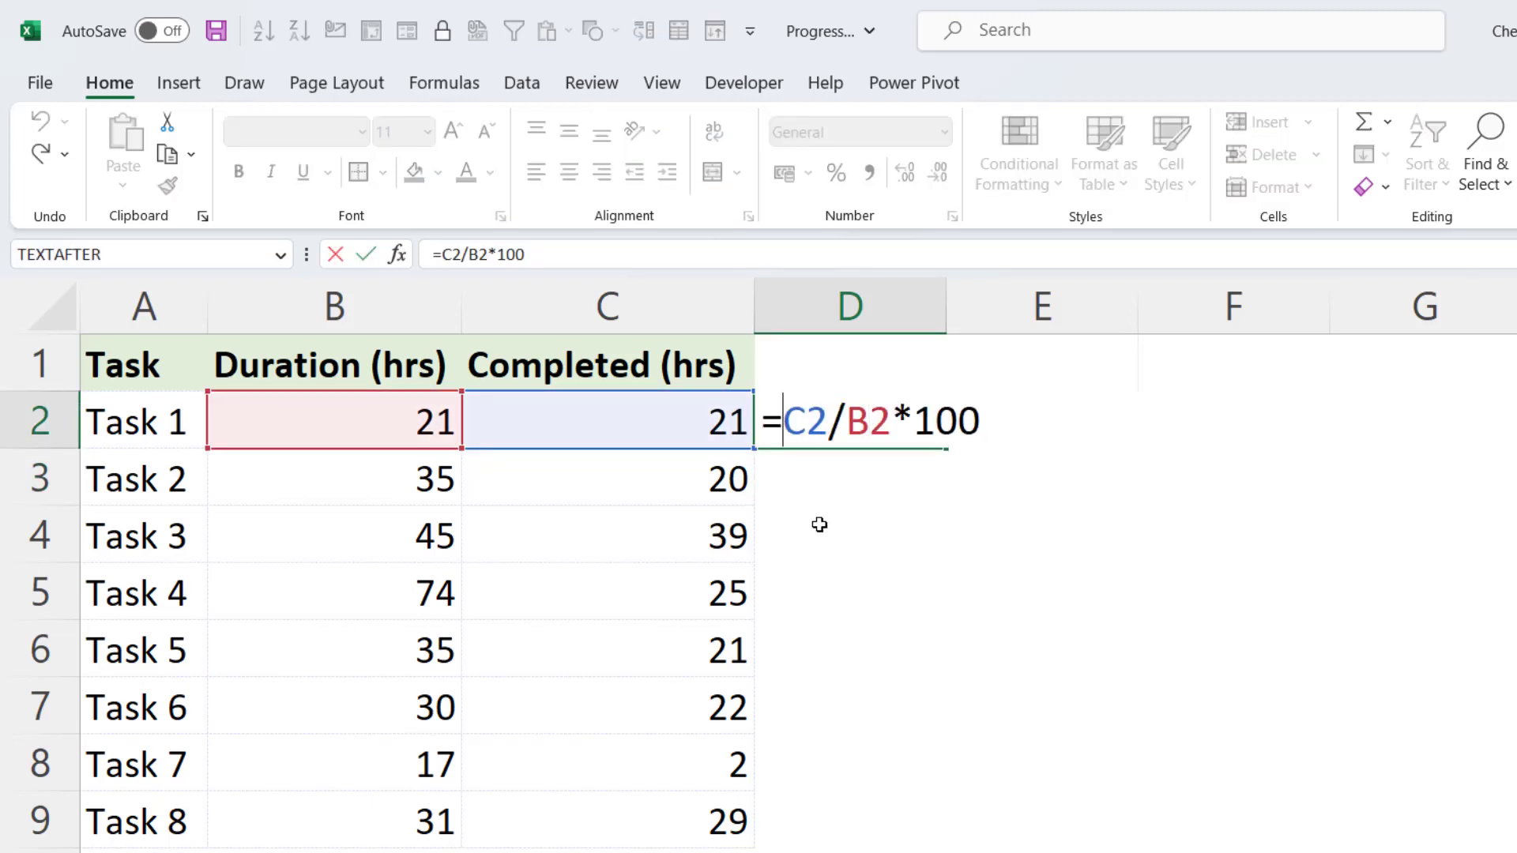
pyautogui.write('RE')
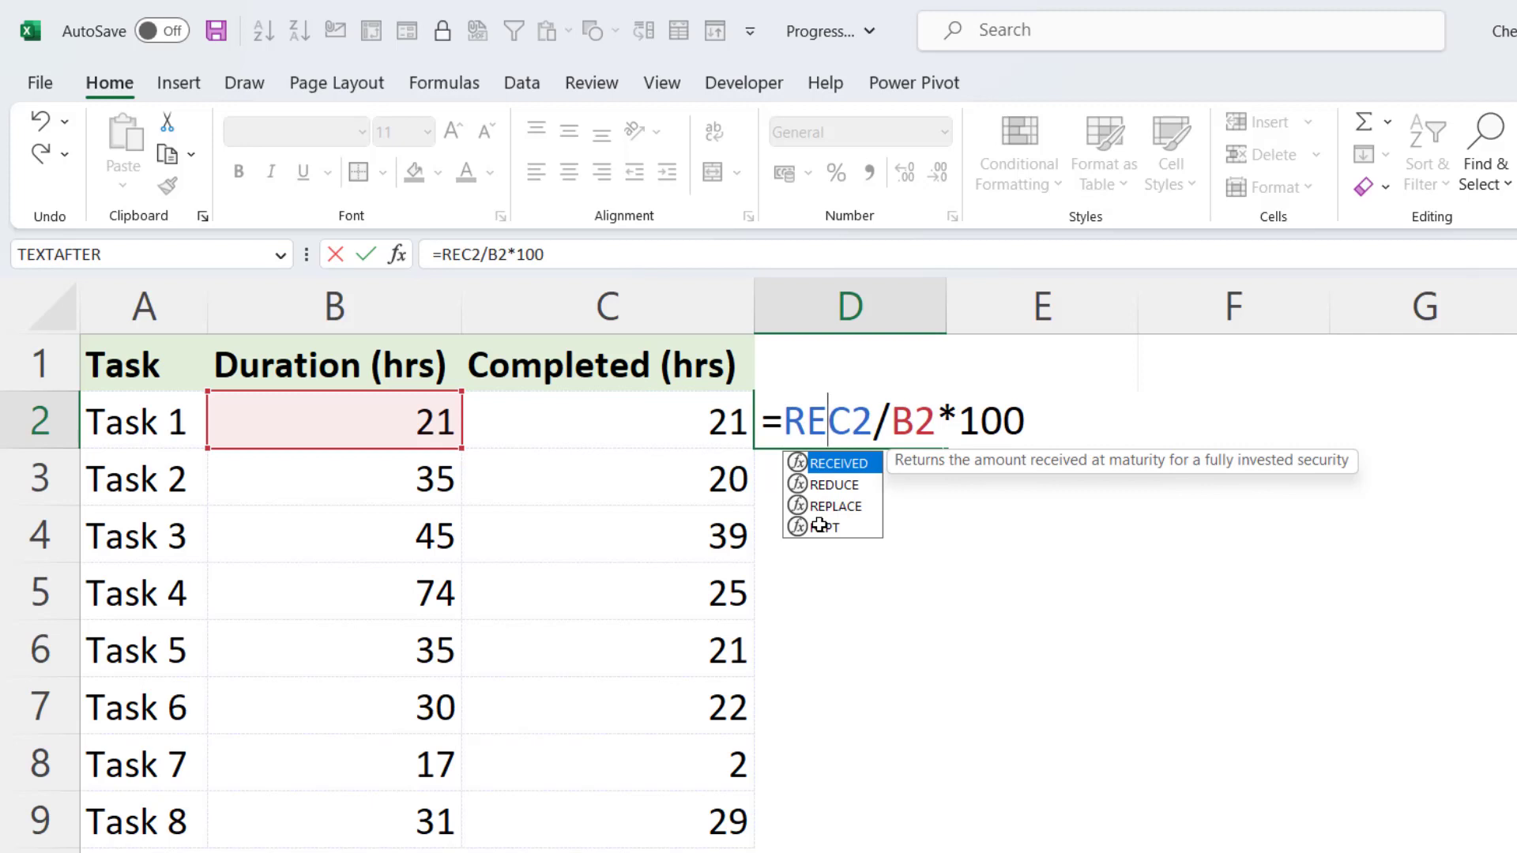
pyautogui.write('PT(')
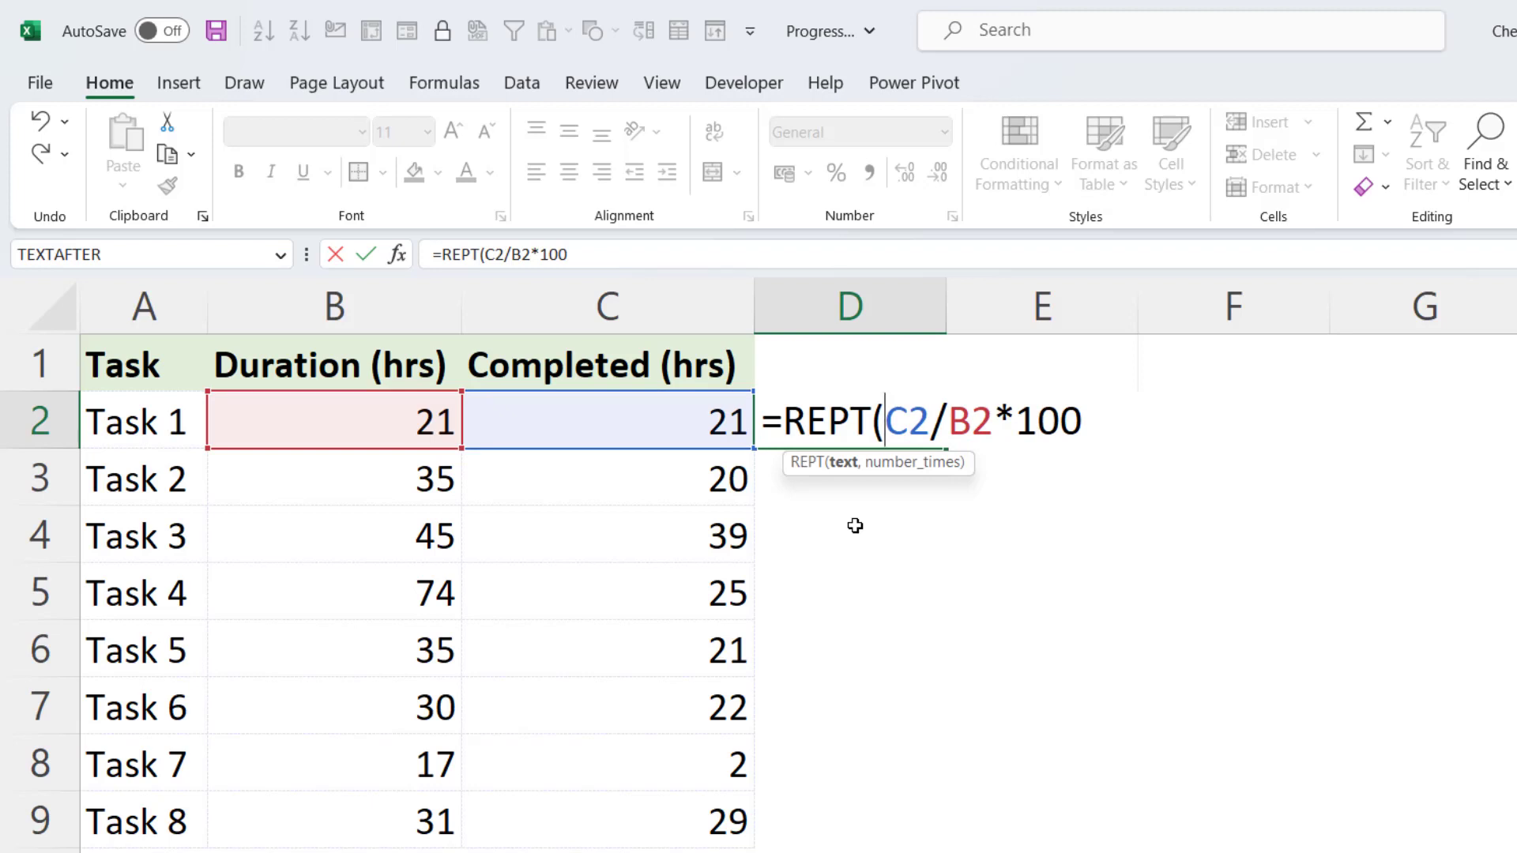
pyautogui.write('"')
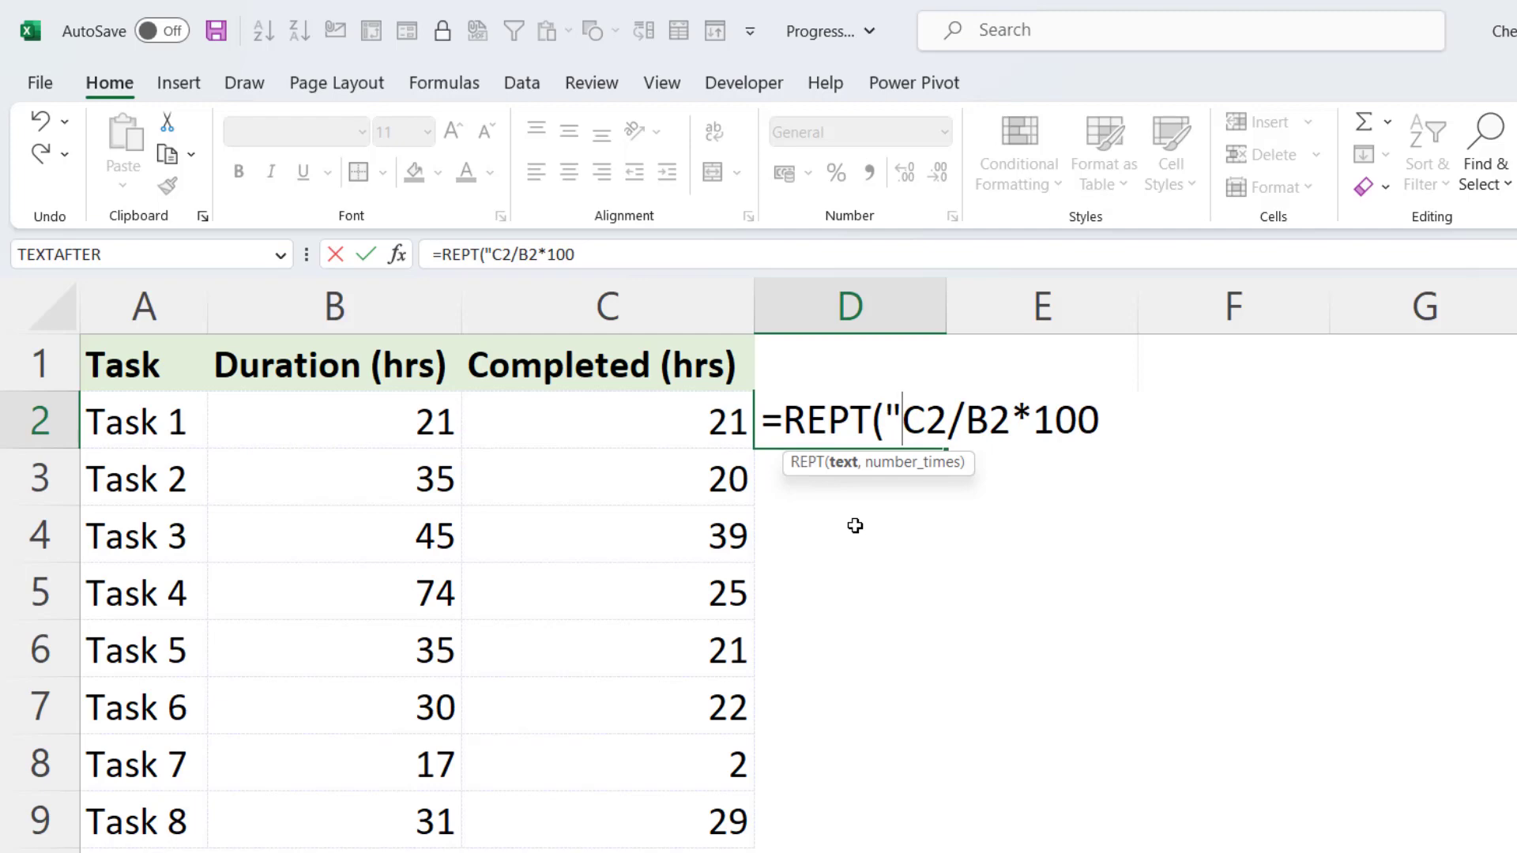
pyautogui.press('ctrl+super+o')
pyautogui.write('|')
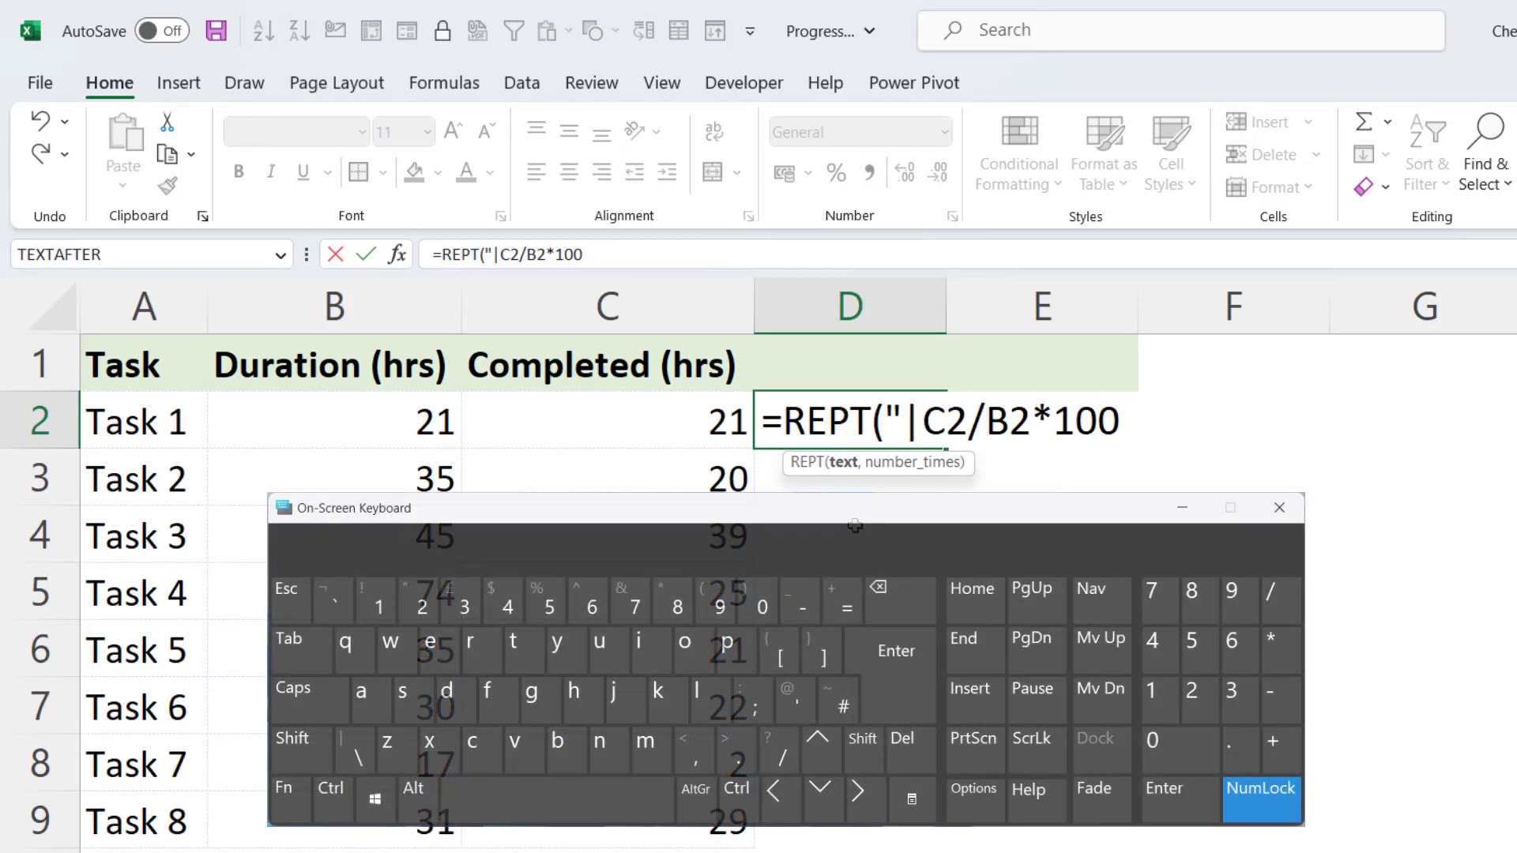
pyautogui.write('",')
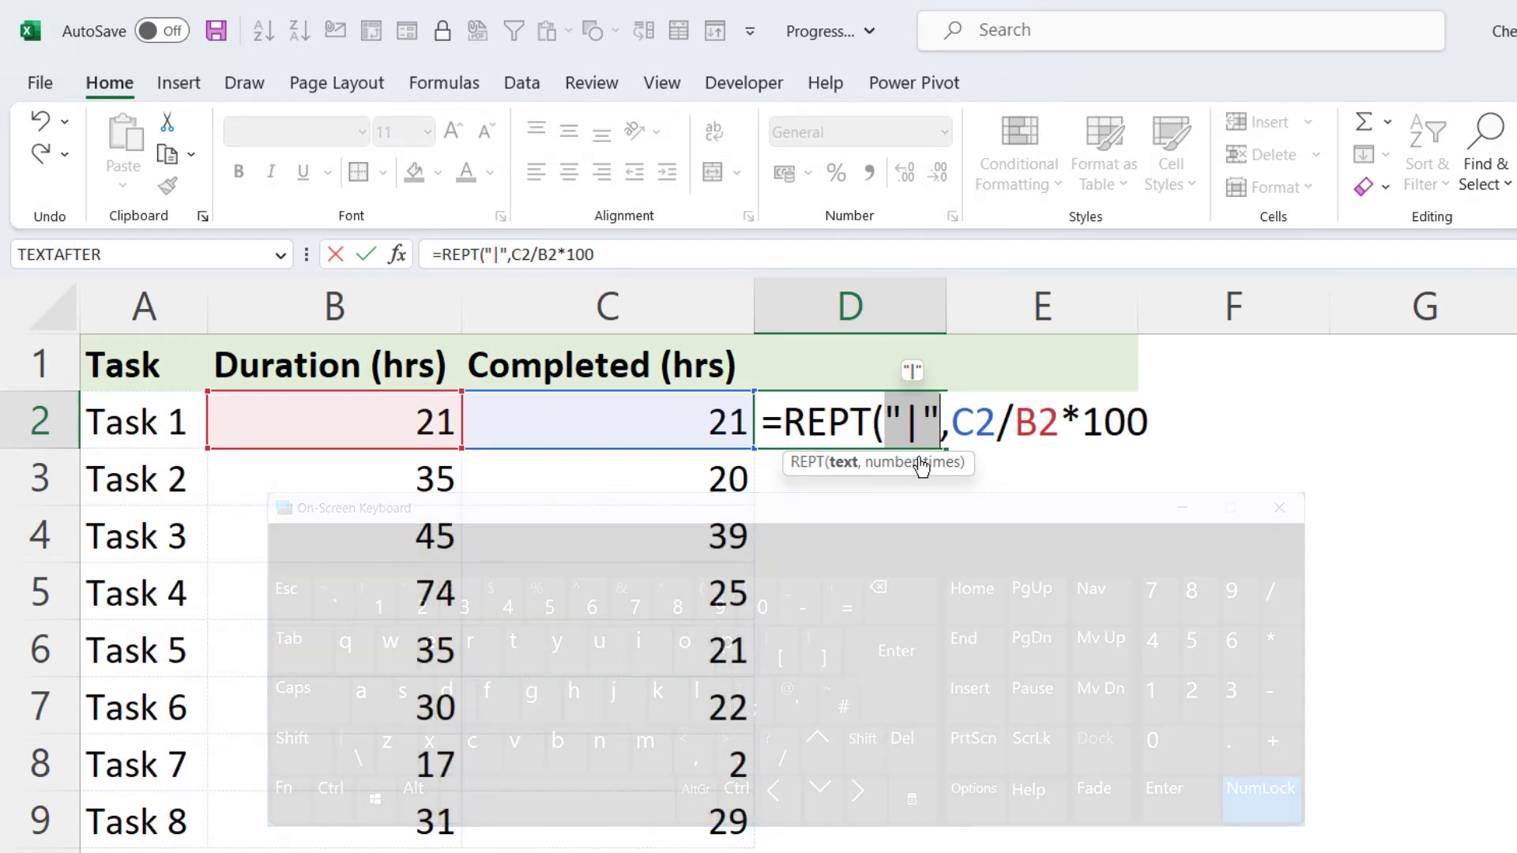
pyautogui.click(918, 465)
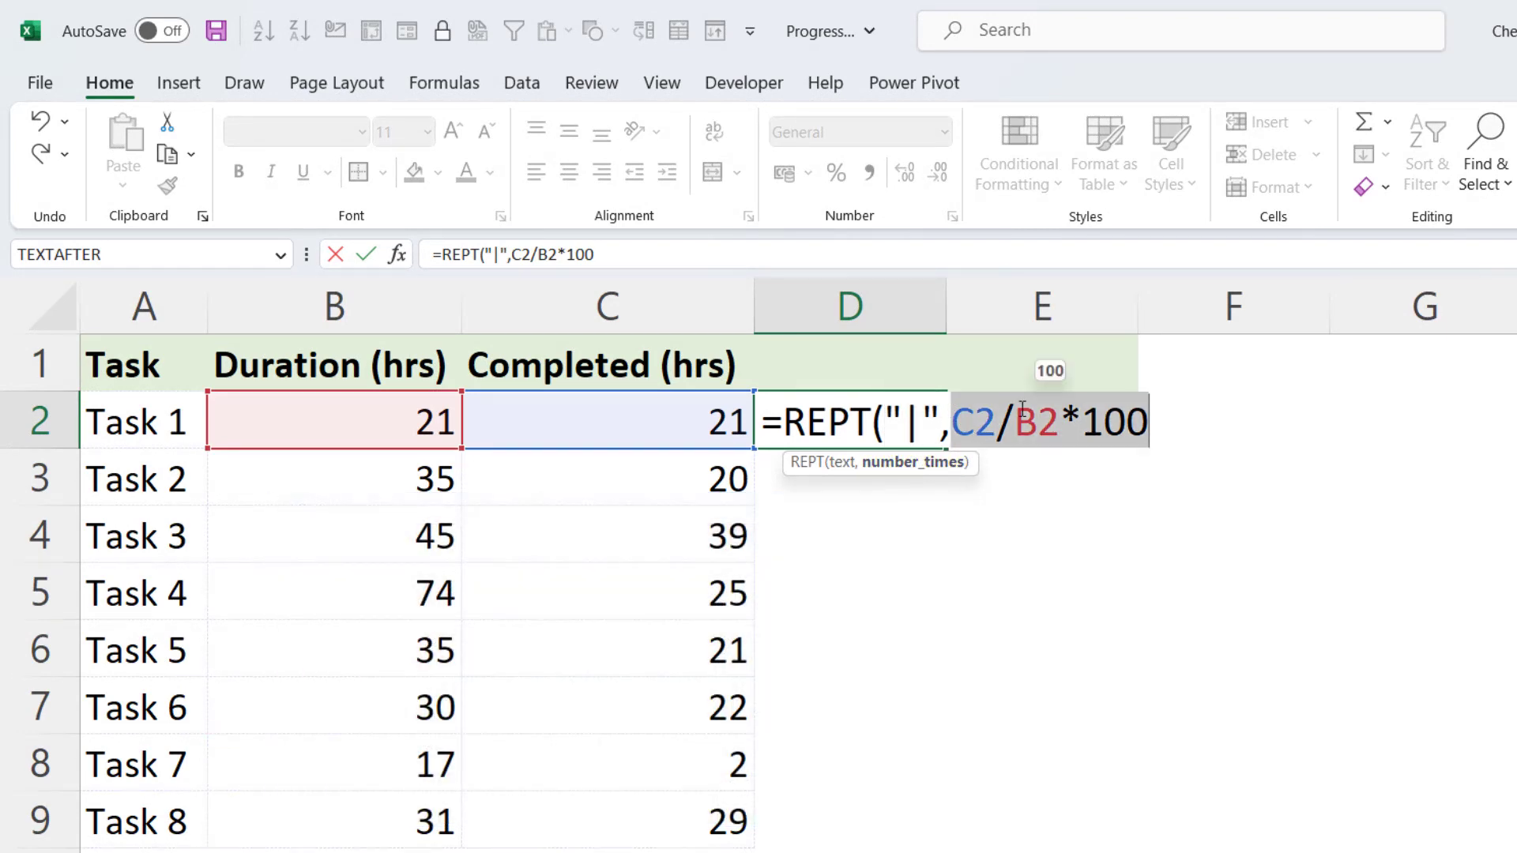
pyautogui.click(1173, 426)
# Step: Close the REPT formula's parenthesis and enter it in D2
pyautogui.write(')')
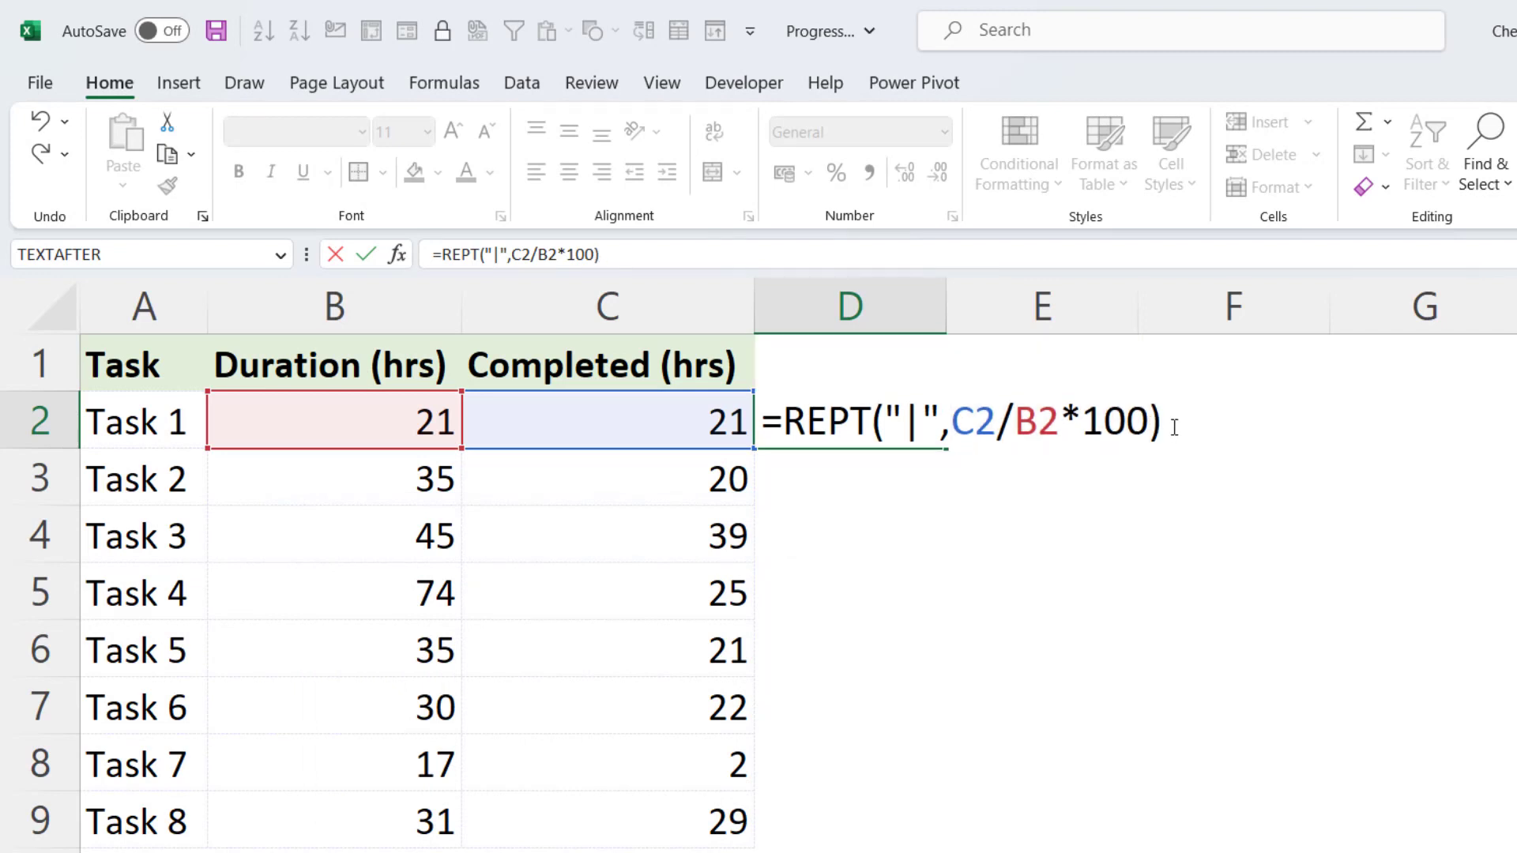
pyautogui.press('Return')
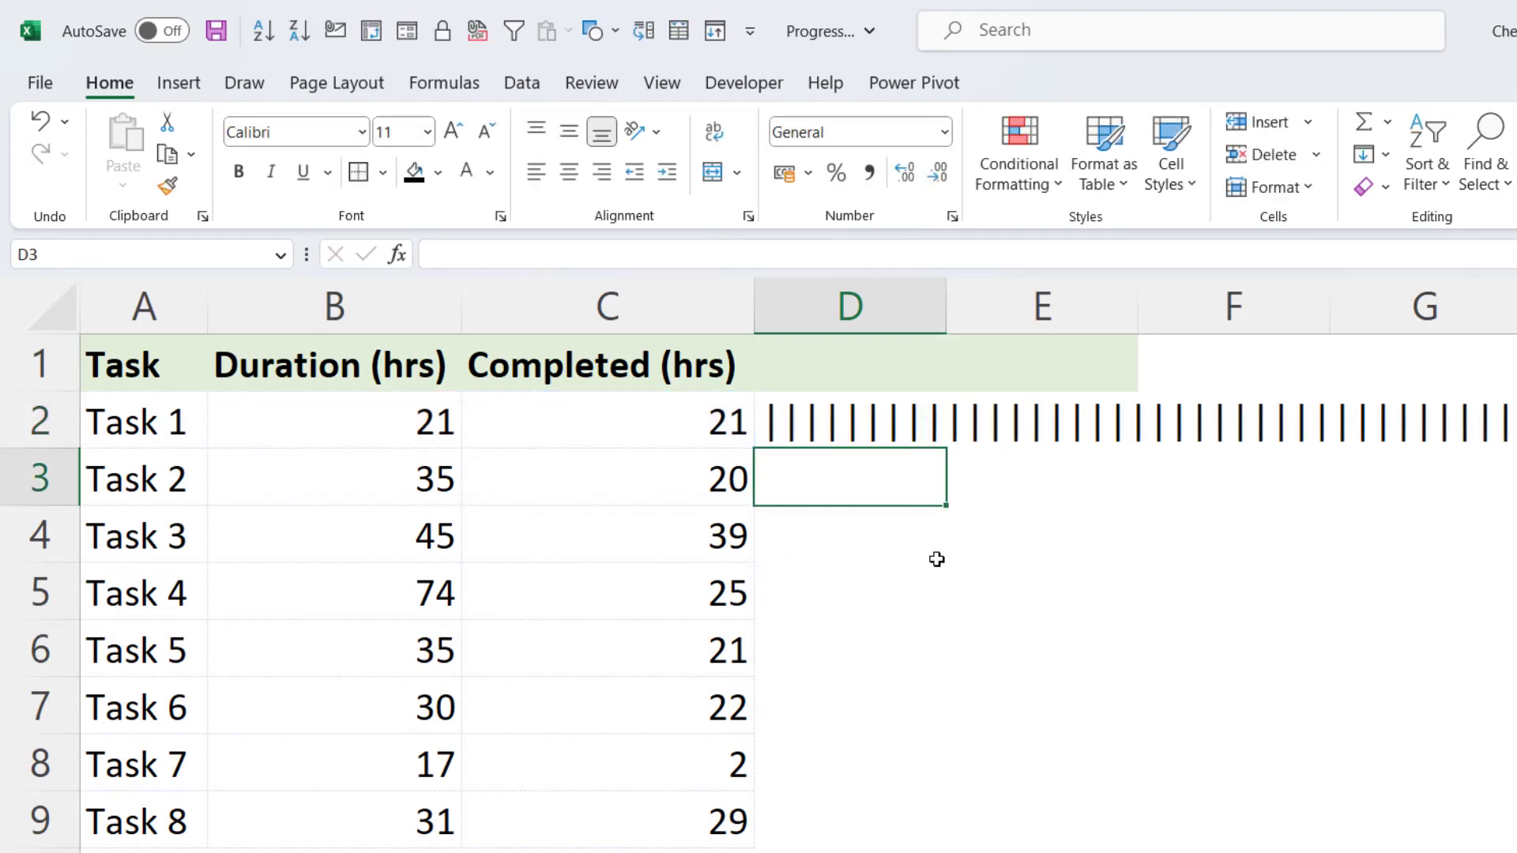
pyautogui.keyDown('ctrl'); pyautogui.scroll(-2, 936, 560); pyautogui.keyUp('ctrl')
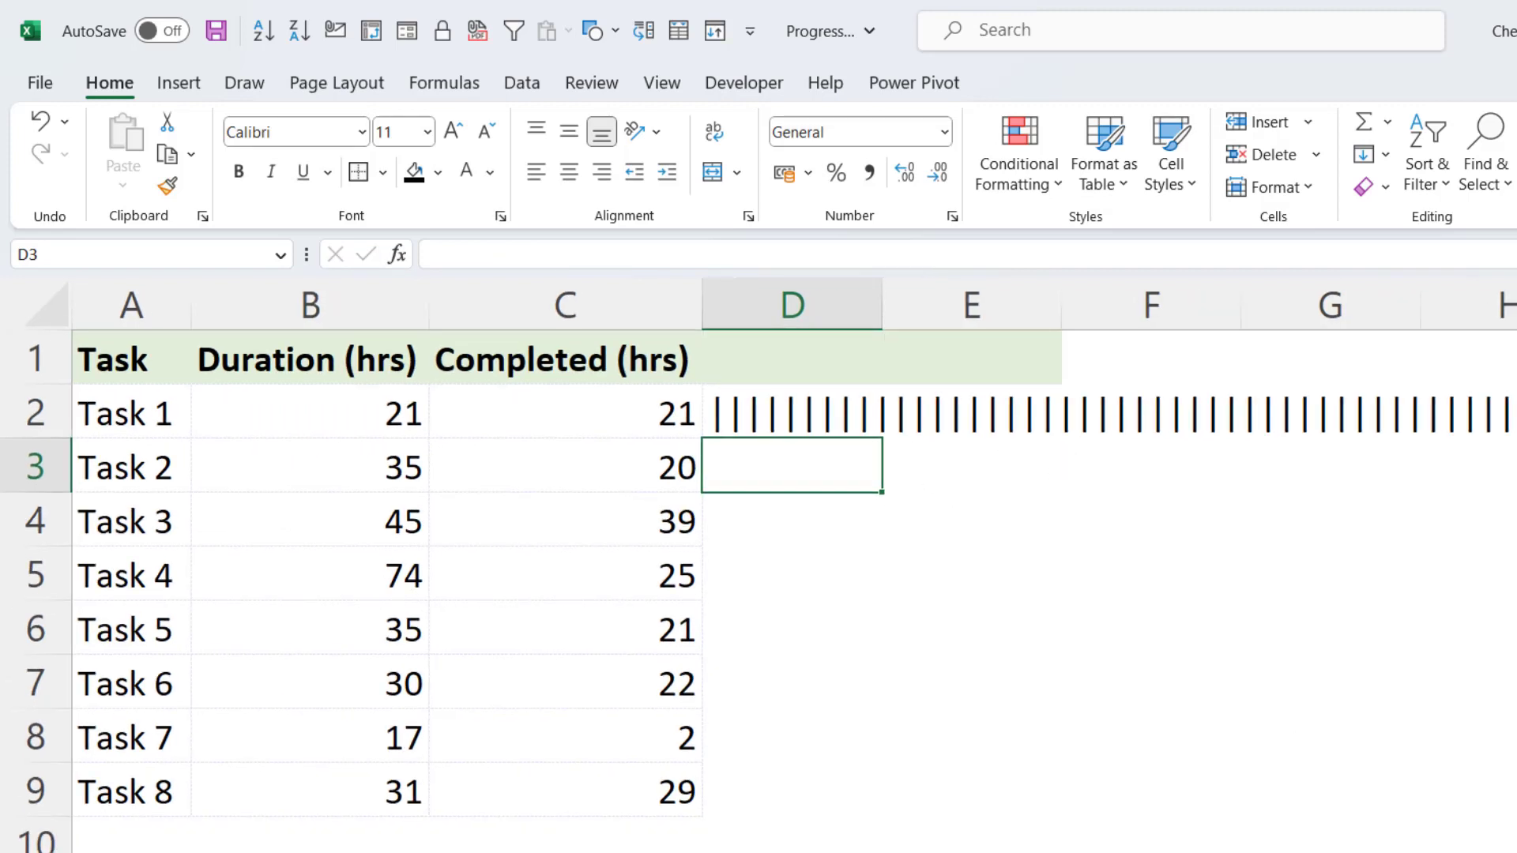
pyautogui.press('Up')
pyautogui.keyDown('ctrl'); pyautogui.scroll(1, 444, 190); pyautogui.keyUp('ctrl')
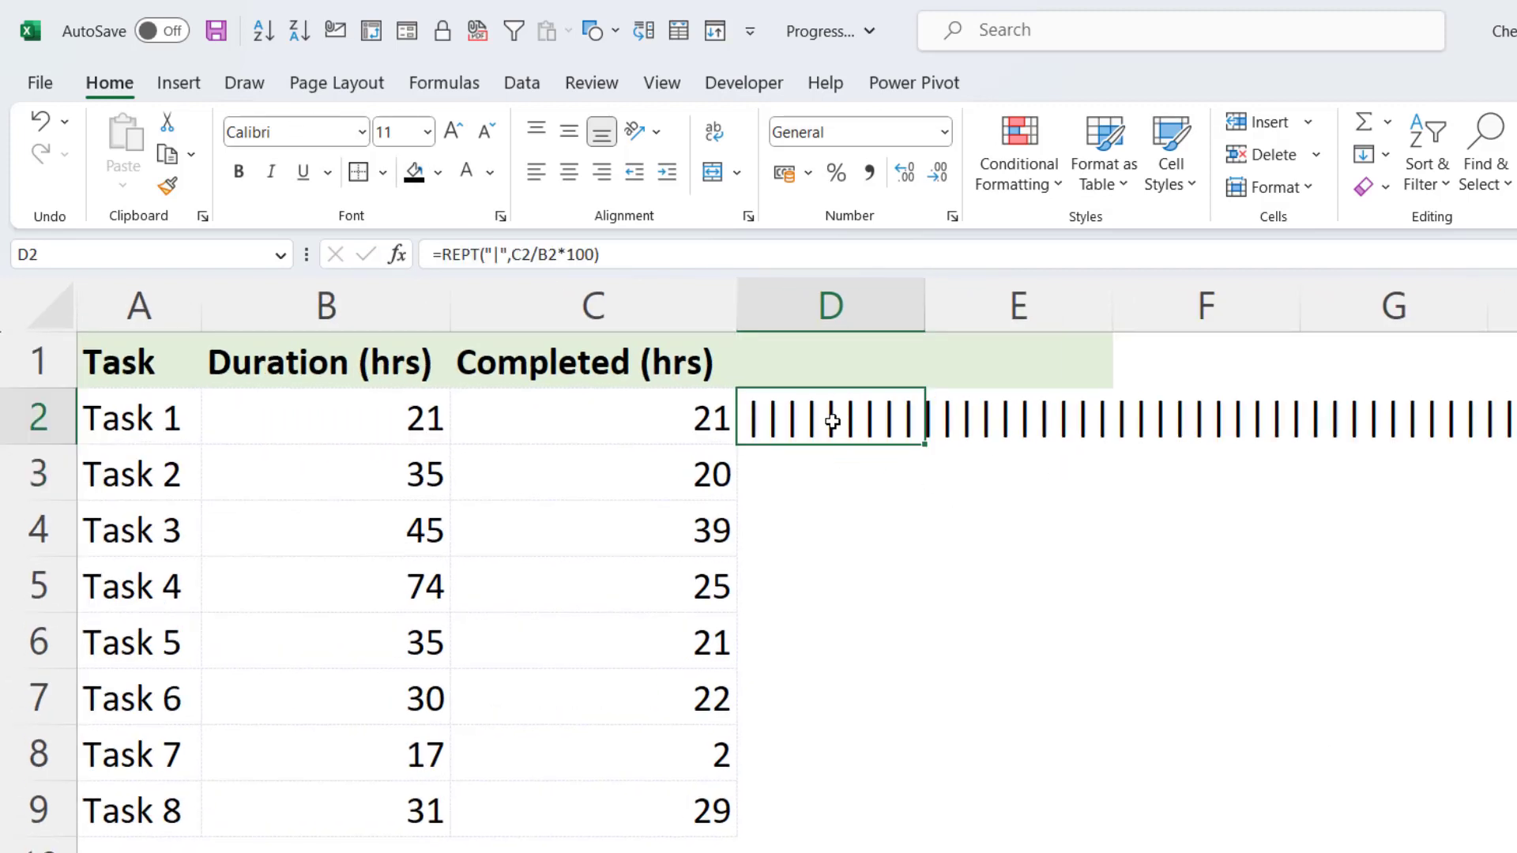
# Step: Set D2's font to Playbill and fill the bar formula down to D9
pyautogui.click(363, 136)
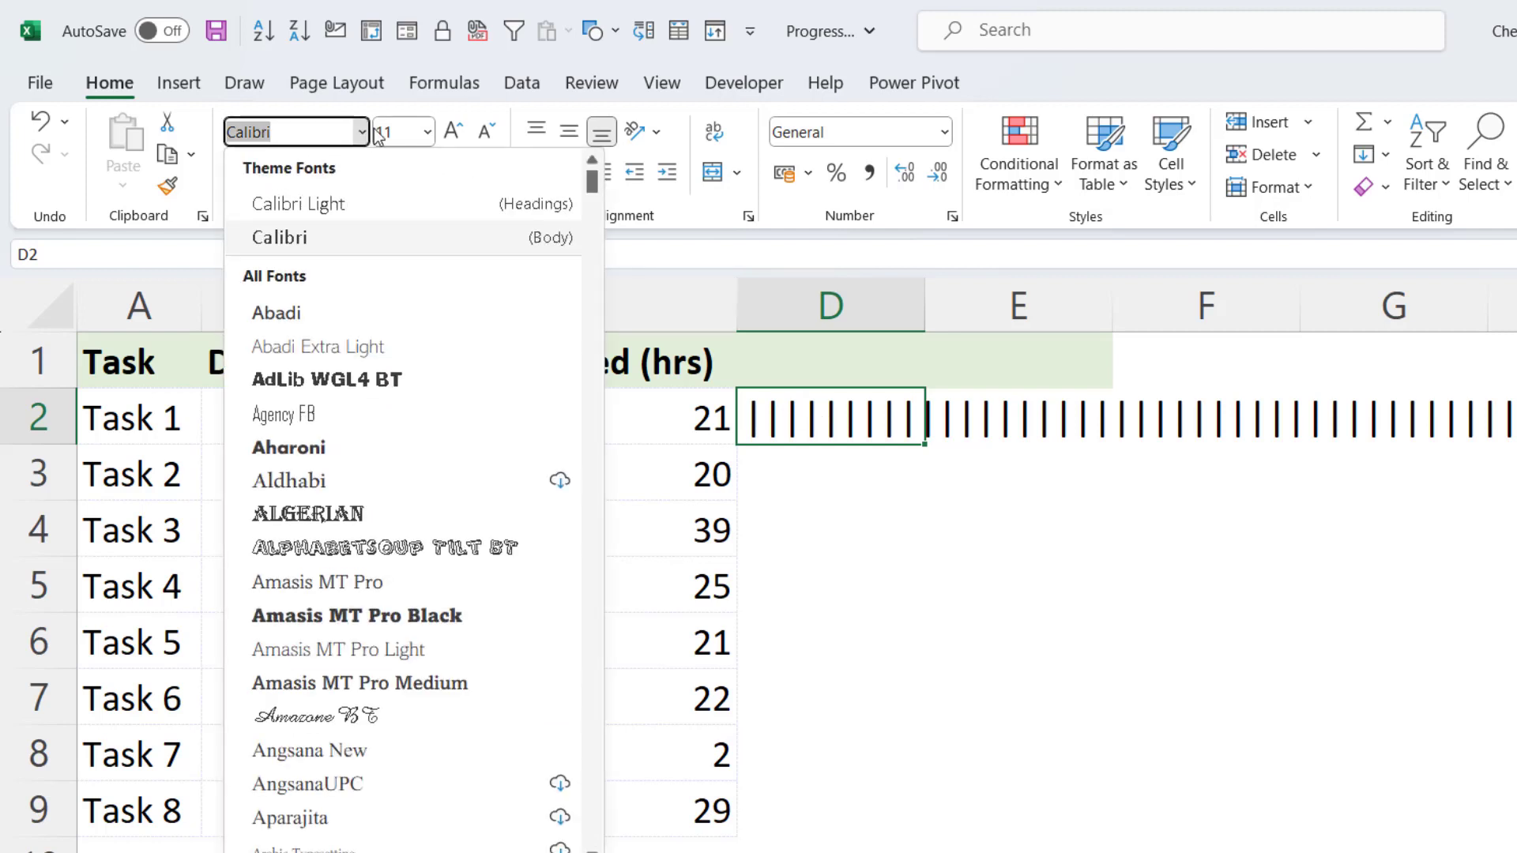
pyautogui.write('Playbill')
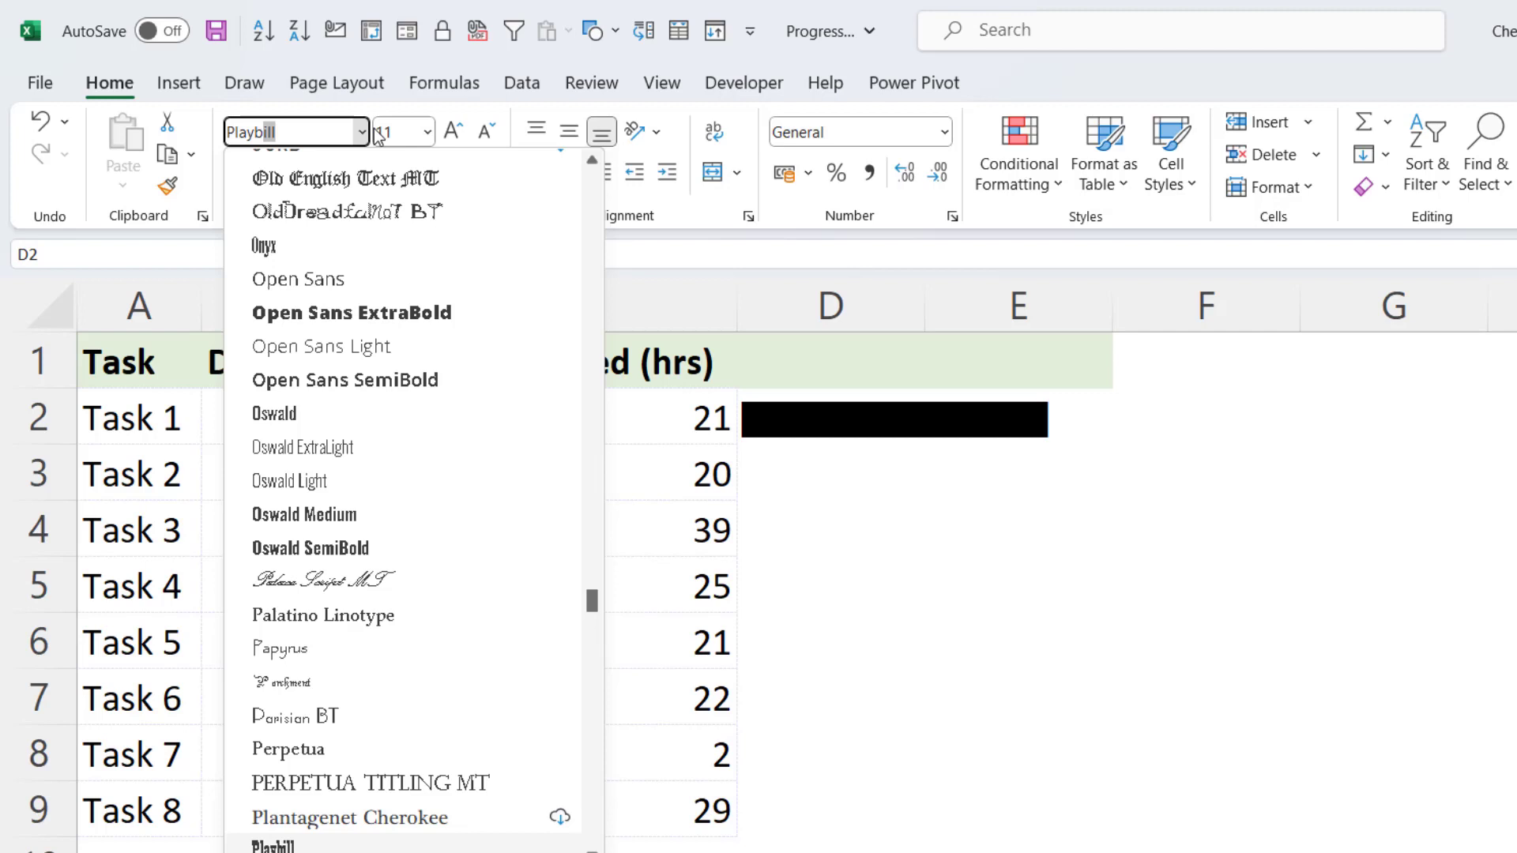
pyautogui.press('Return')
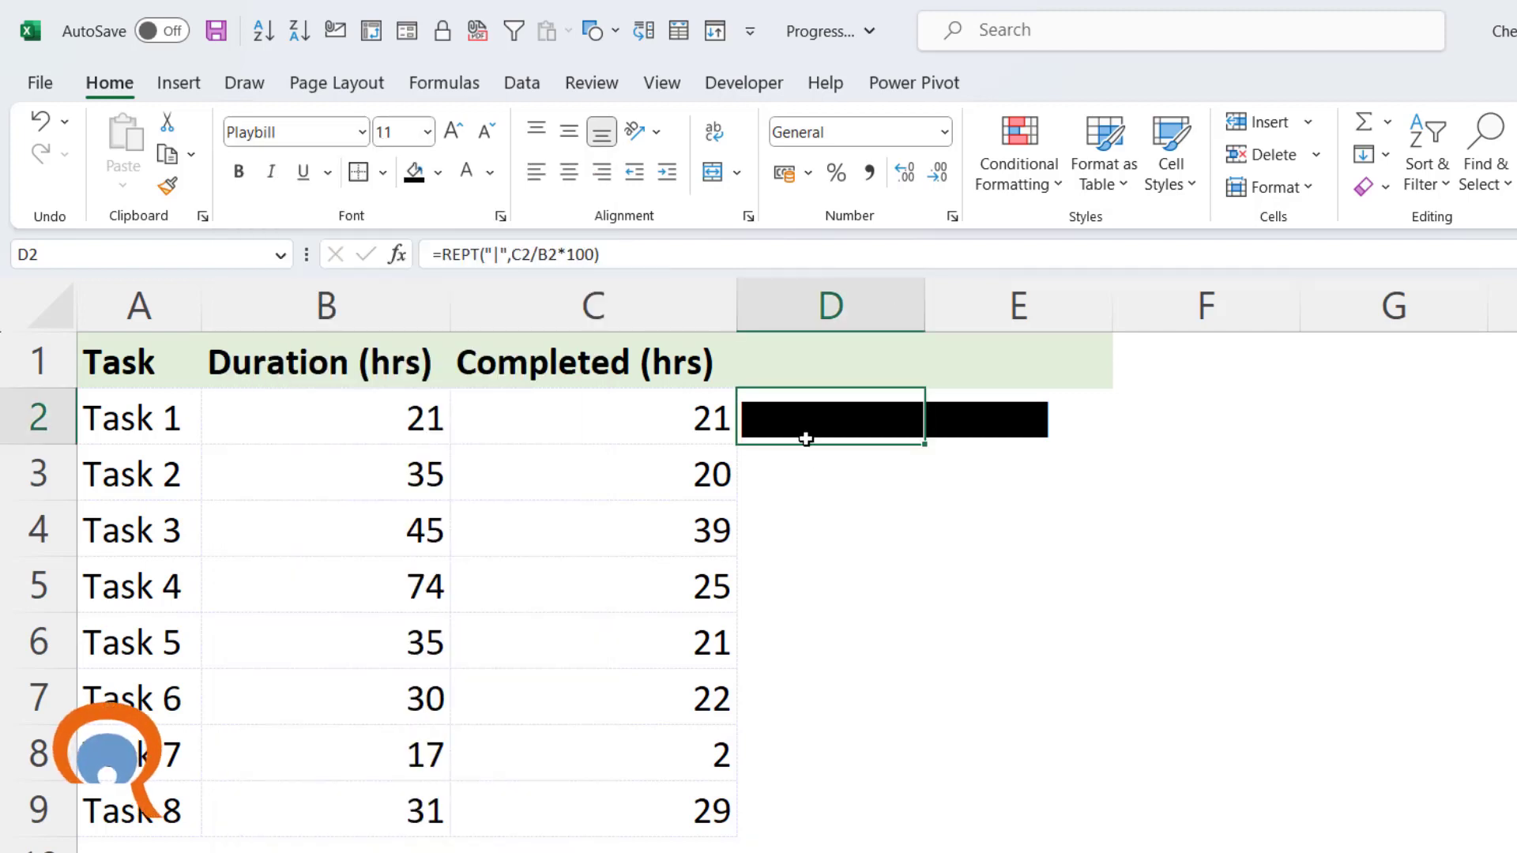
pyautogui.doubleClick(925, 444)
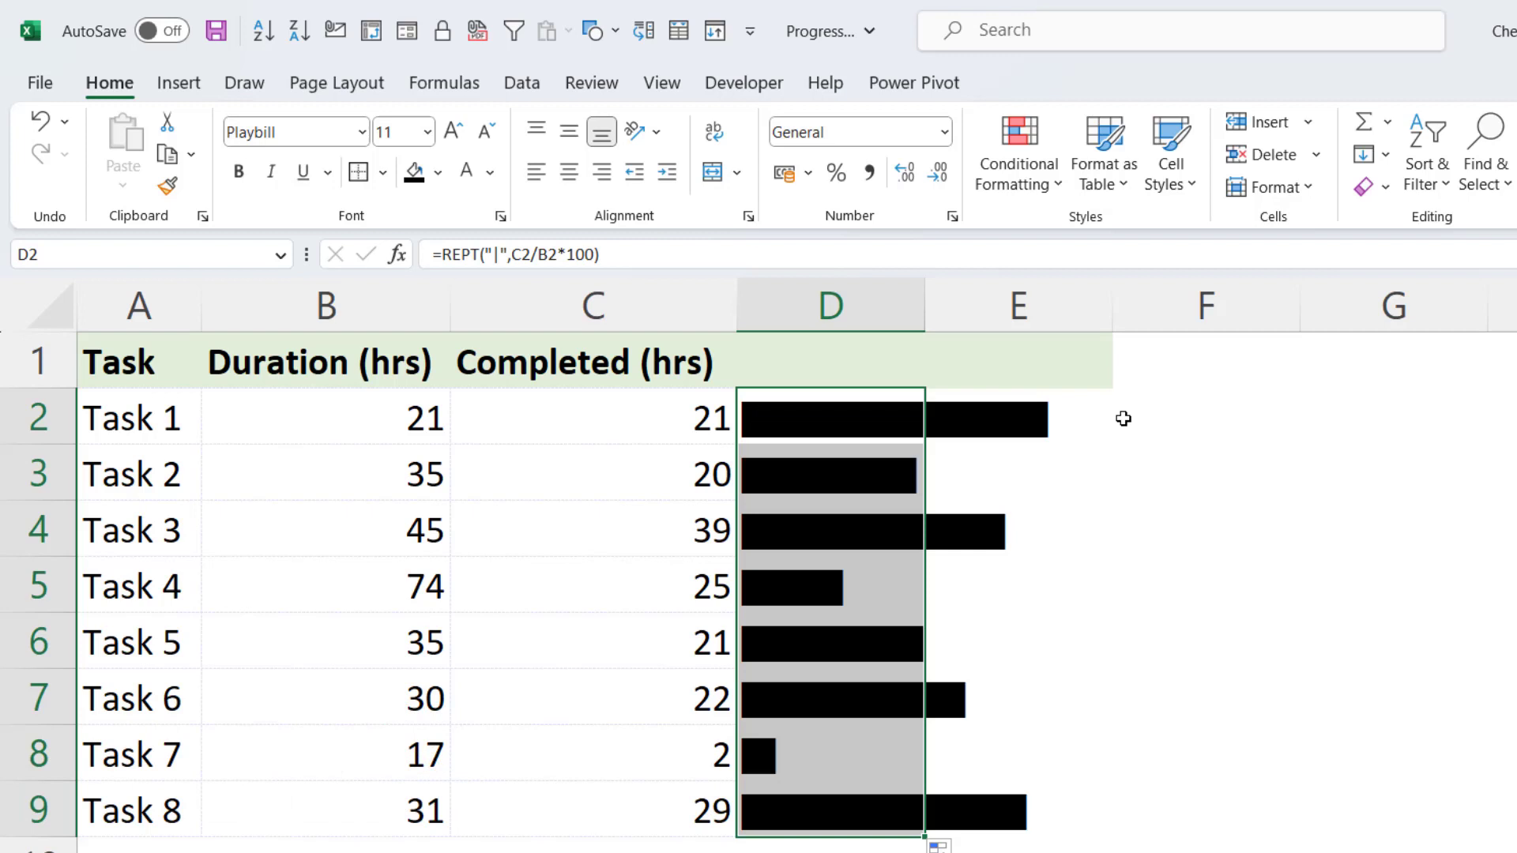
# Step: Enter =C2/B2 in F2 and format it as a percentage, showing 100%
pyautogui.click(1214, 434)
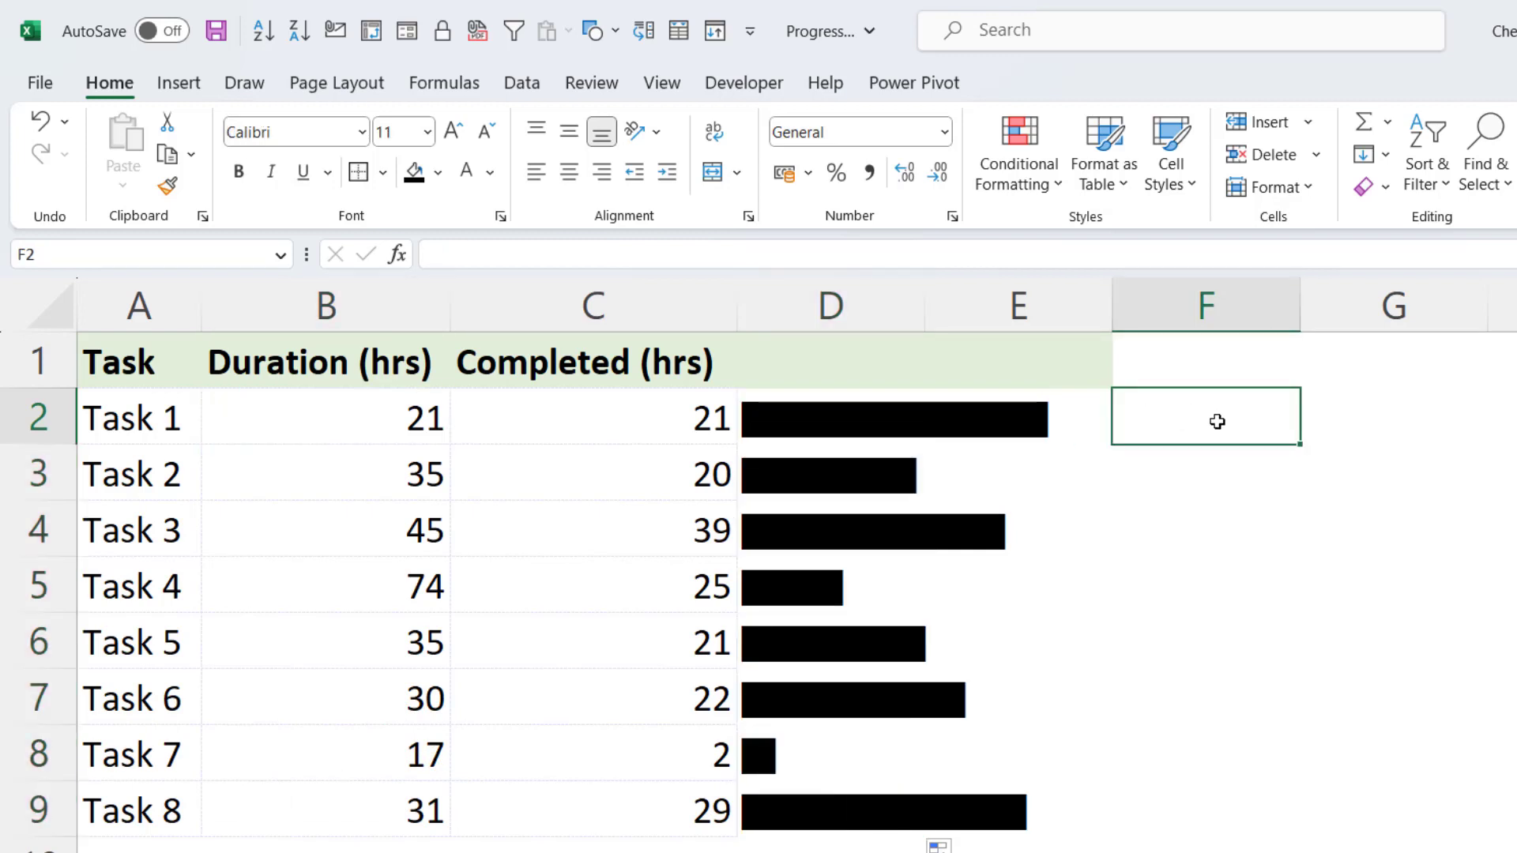
pyautogui.write('=')
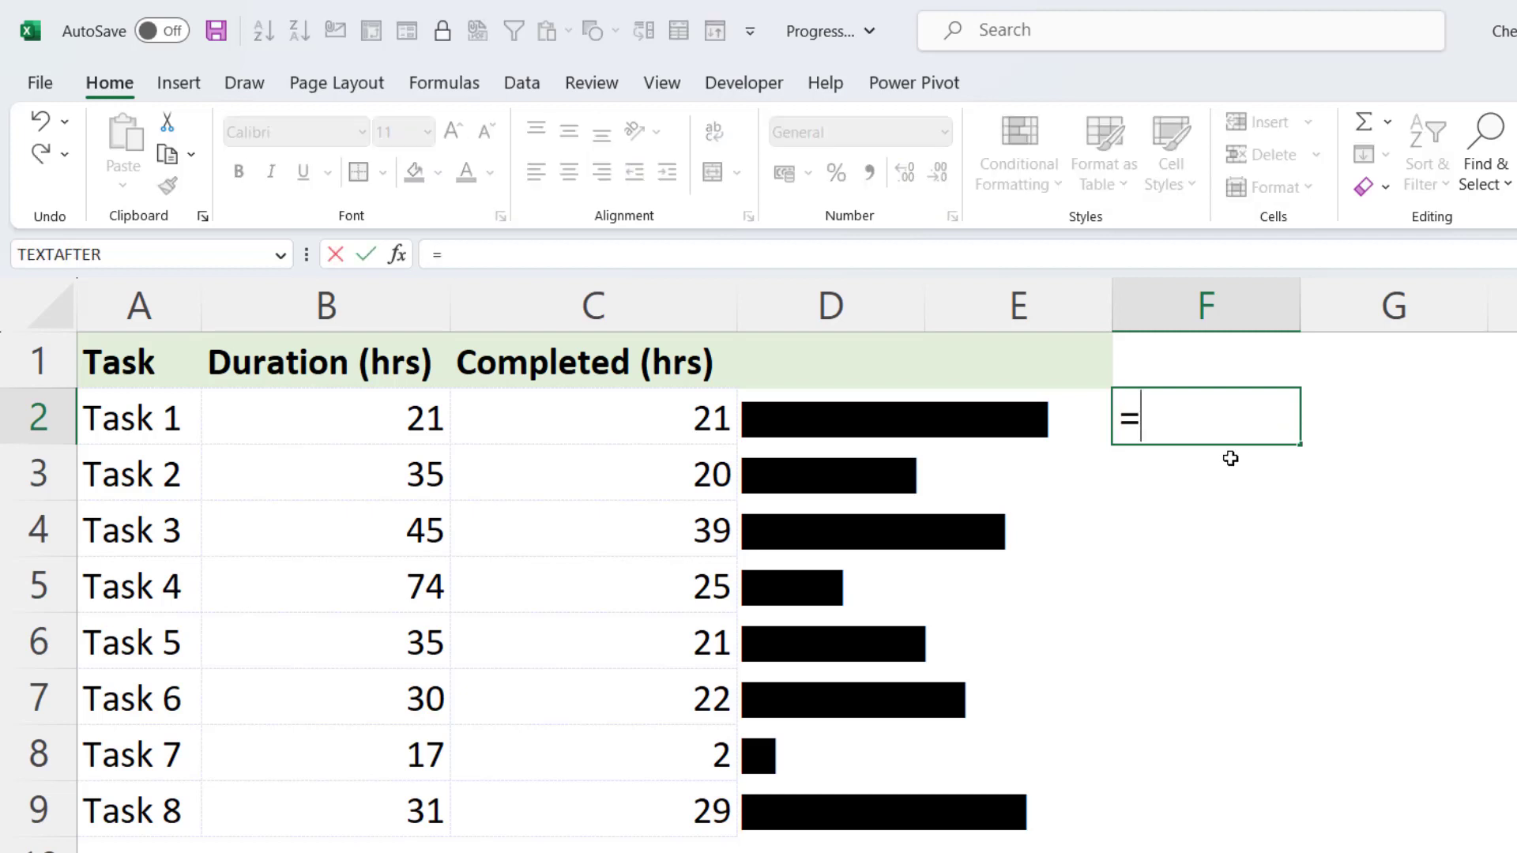
pyautogui.click(671, 416)
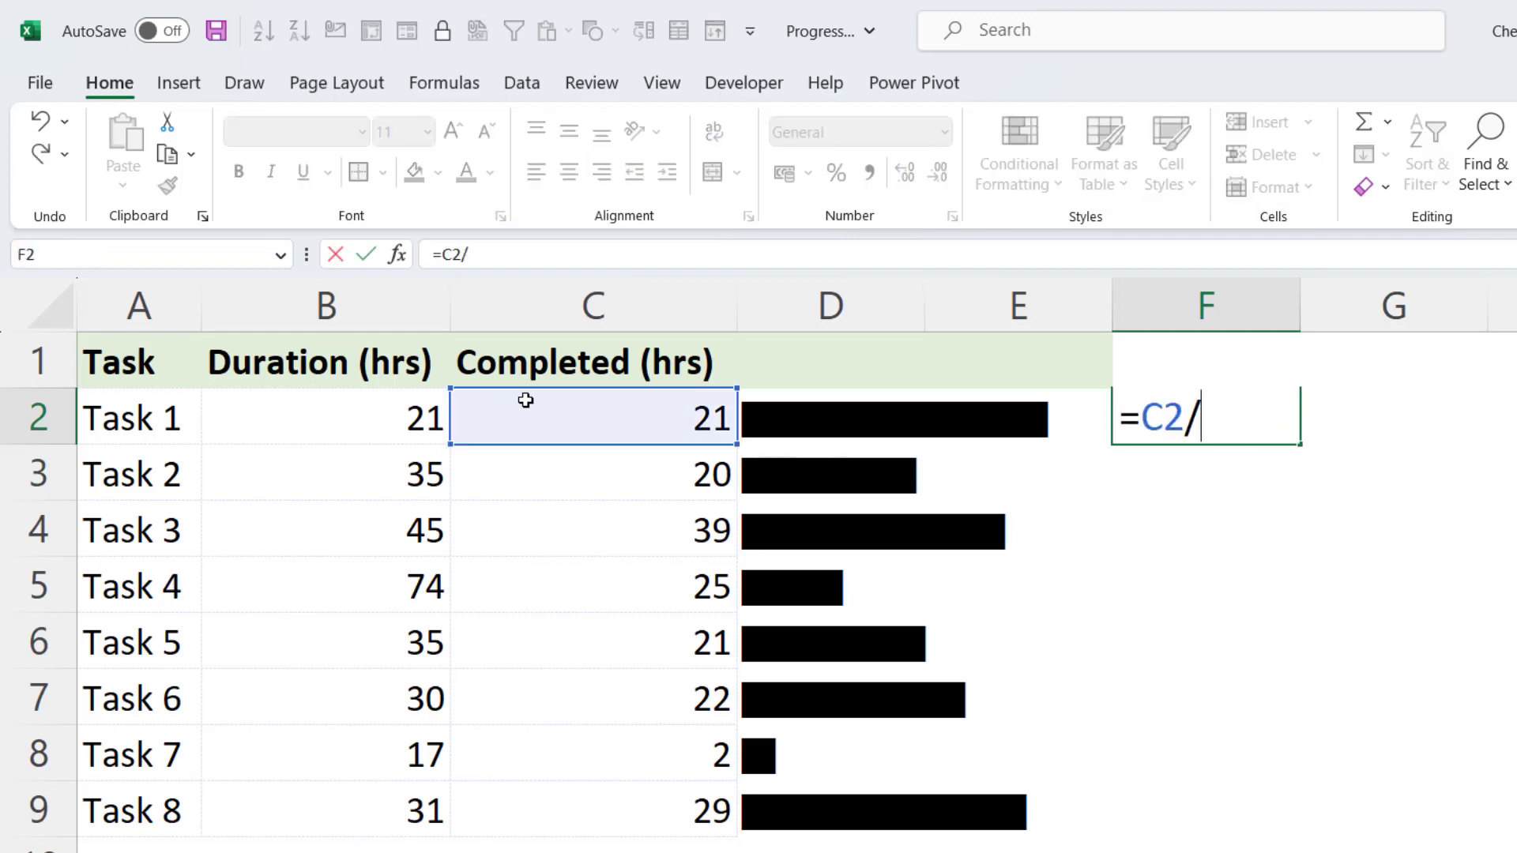
pyautogui.click(362, 410)
pyautogui.press('Return')
pyautogui.click(1206, 424)
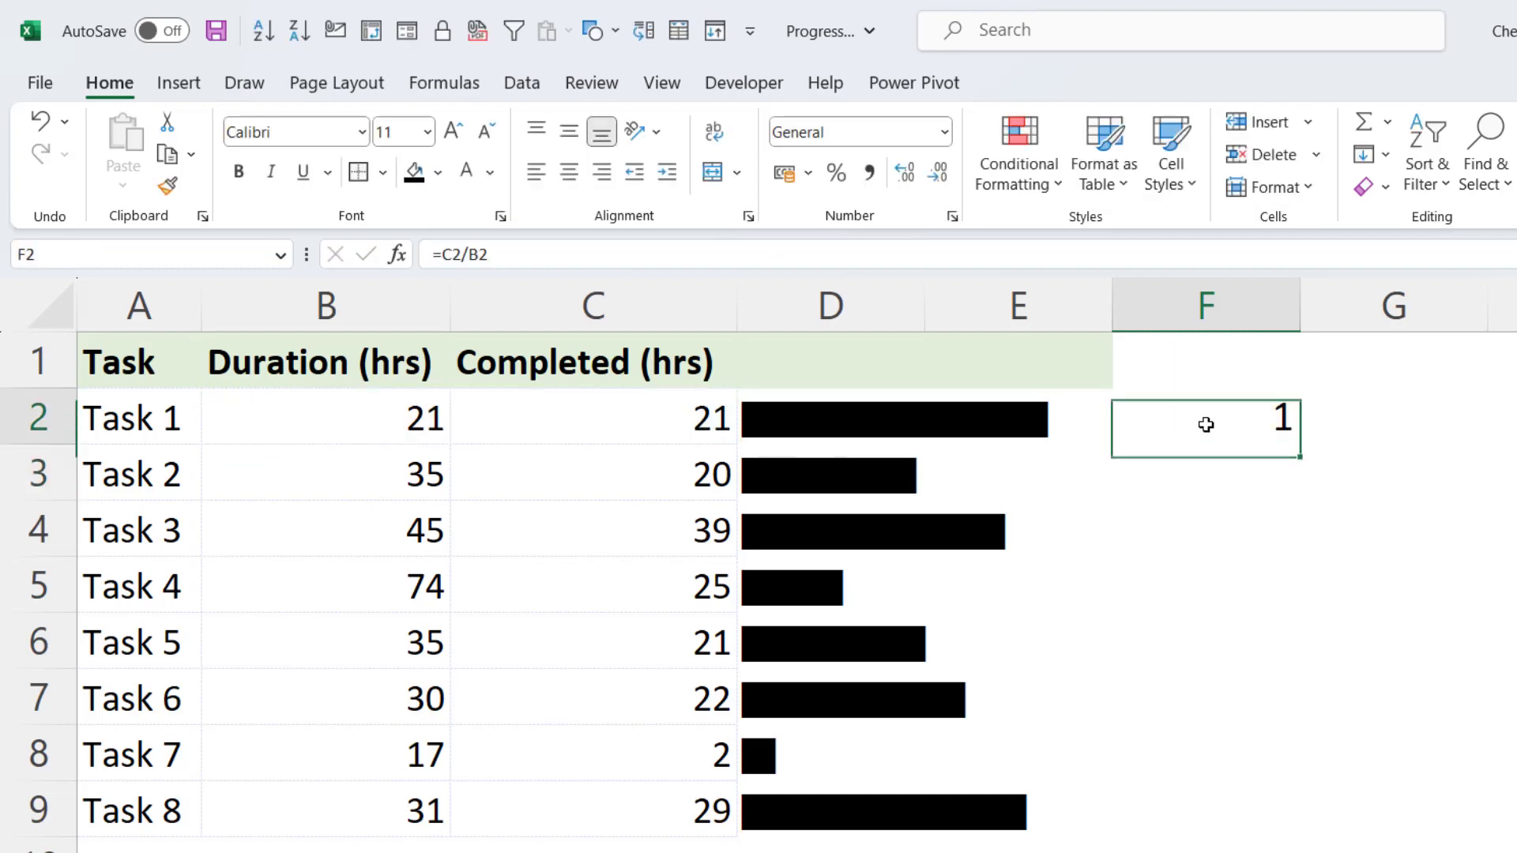
pyautogui.click(837, 173)
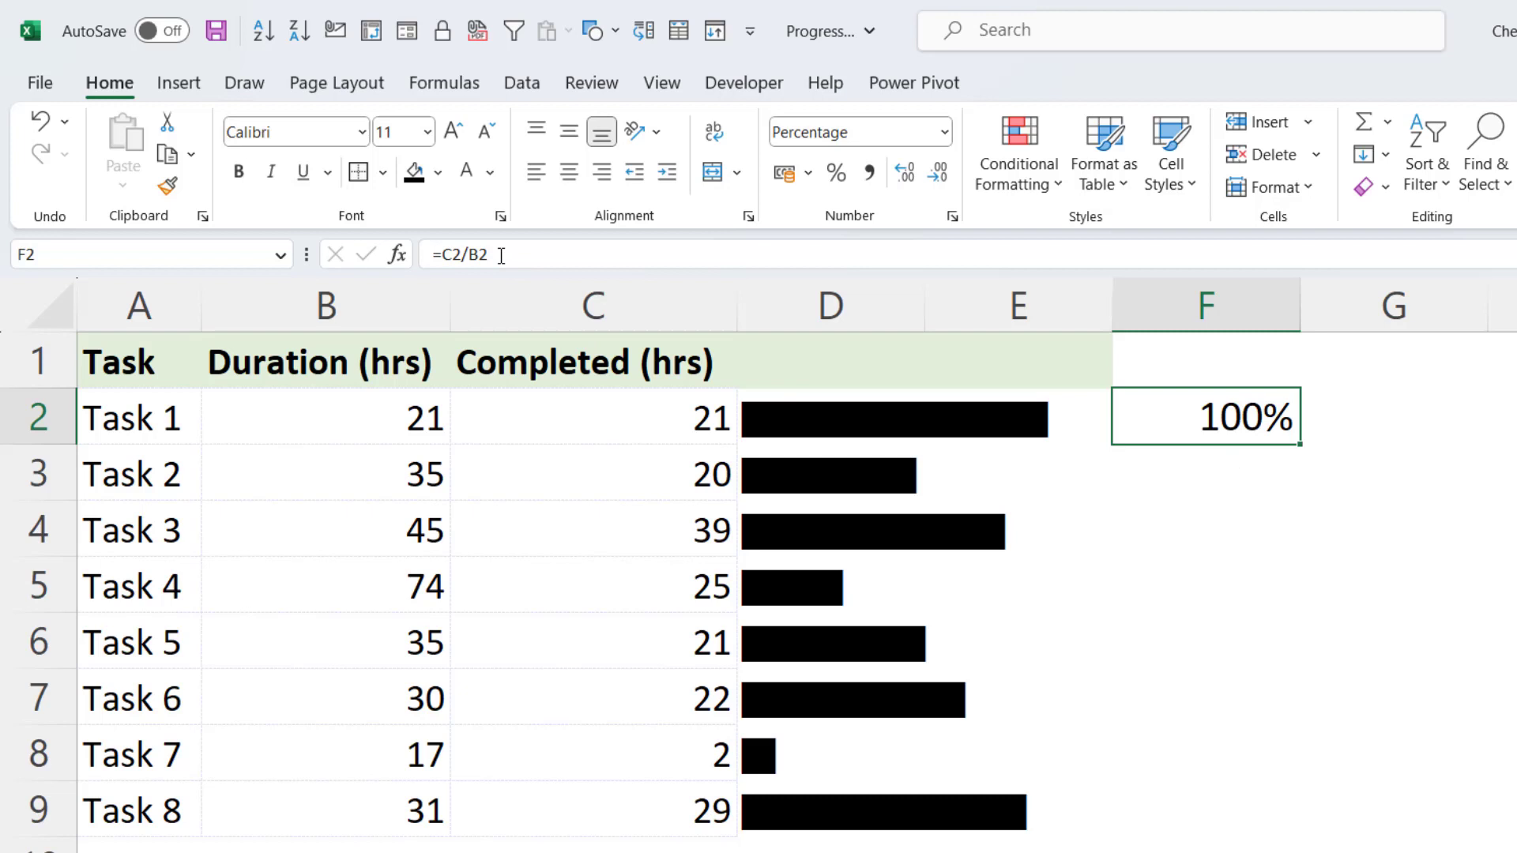
pyautogui.press('Left')
pyautogui.press('Left')
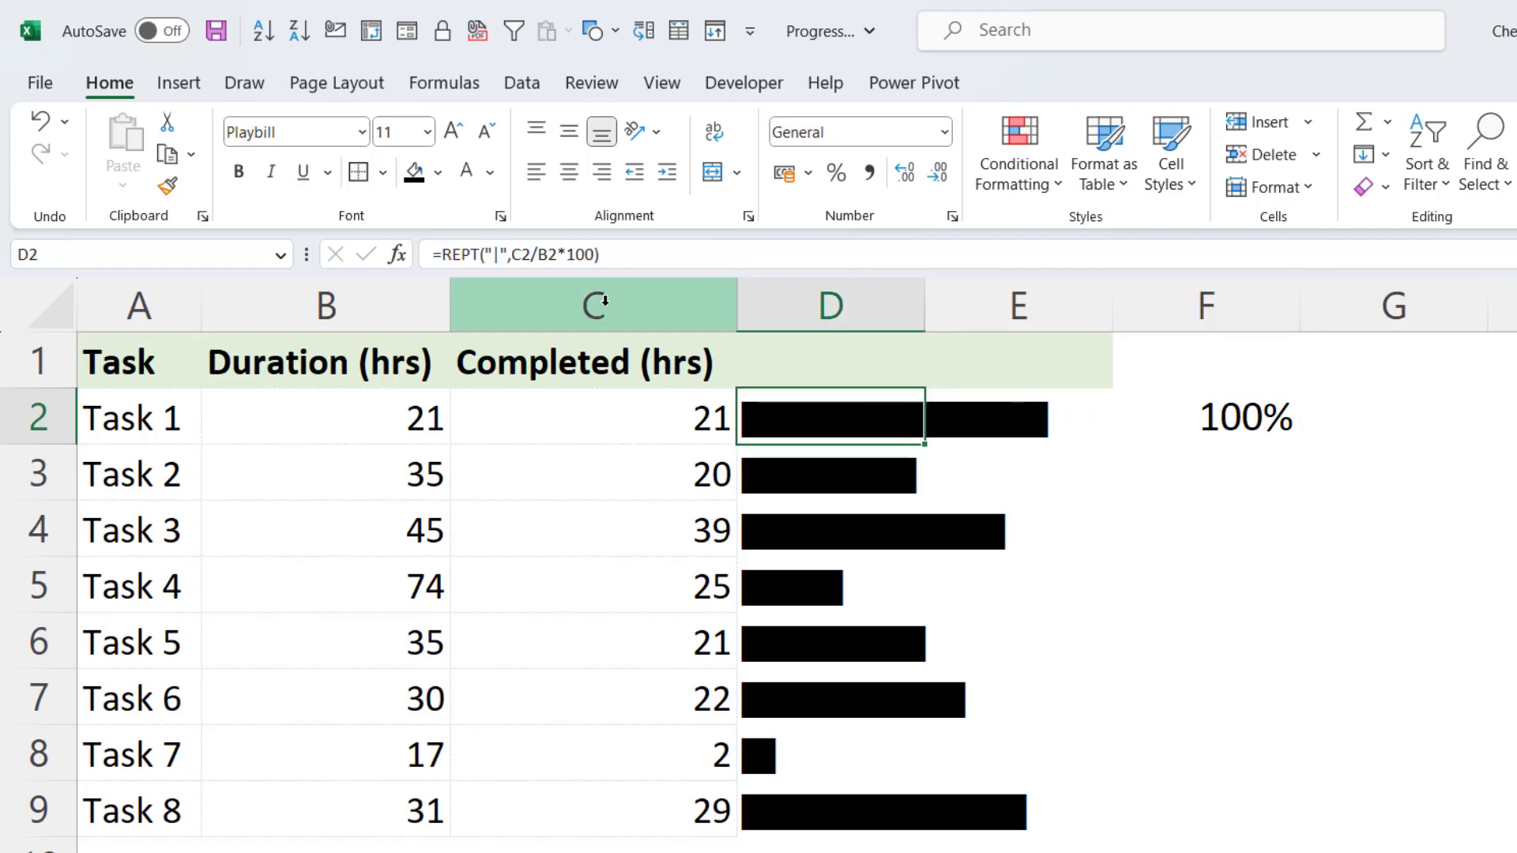
# Step: Append &C2/B2 to D2's REPT formula so a 1 appears after the bar
pyautogui.doubleClick(845, 403)
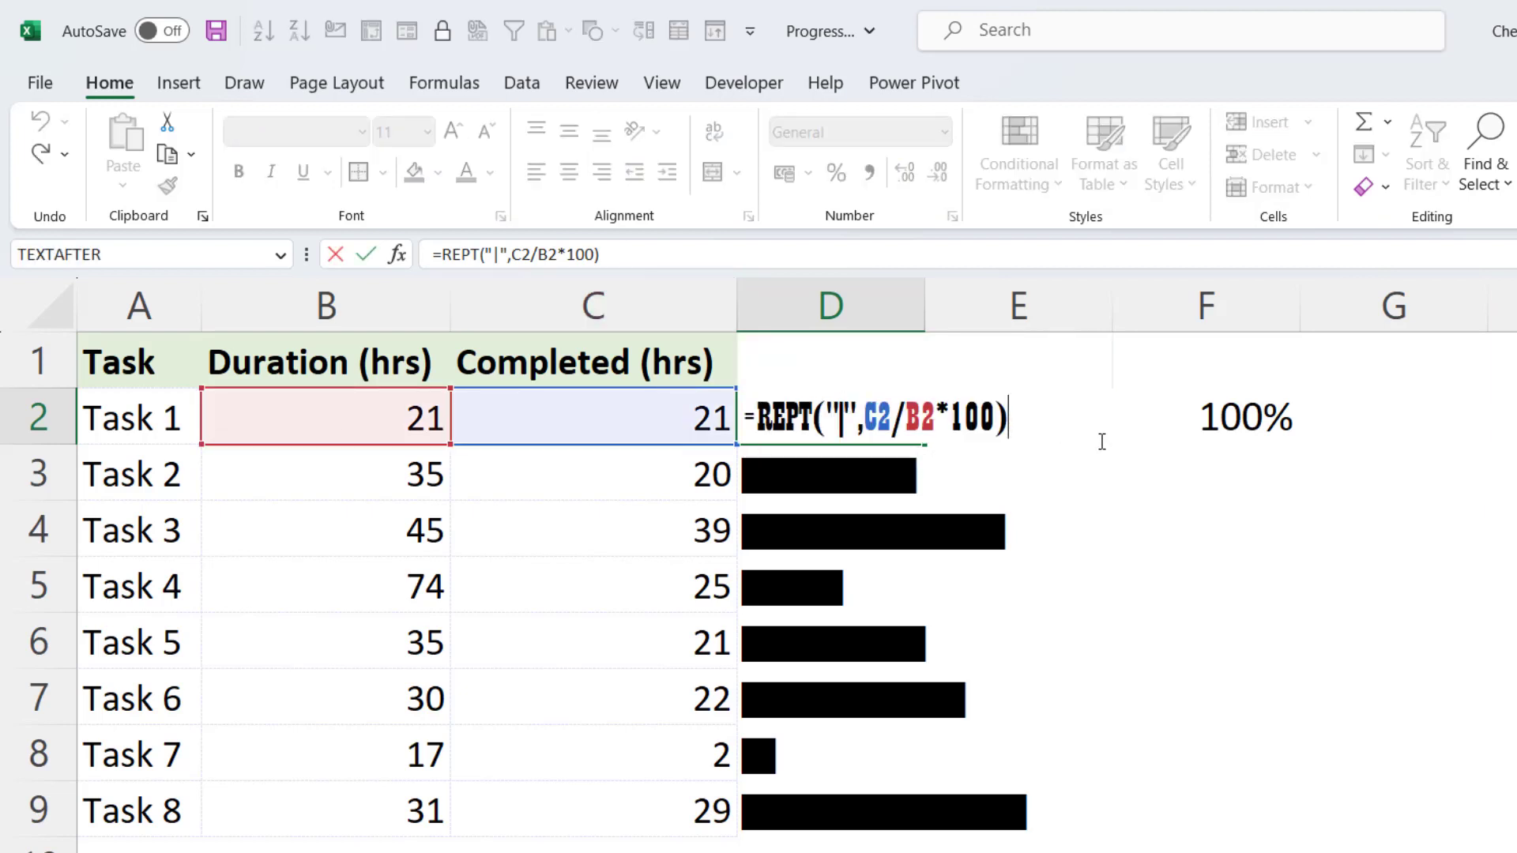
pyautogui.write('&')
pyautogui.click(599, 417)
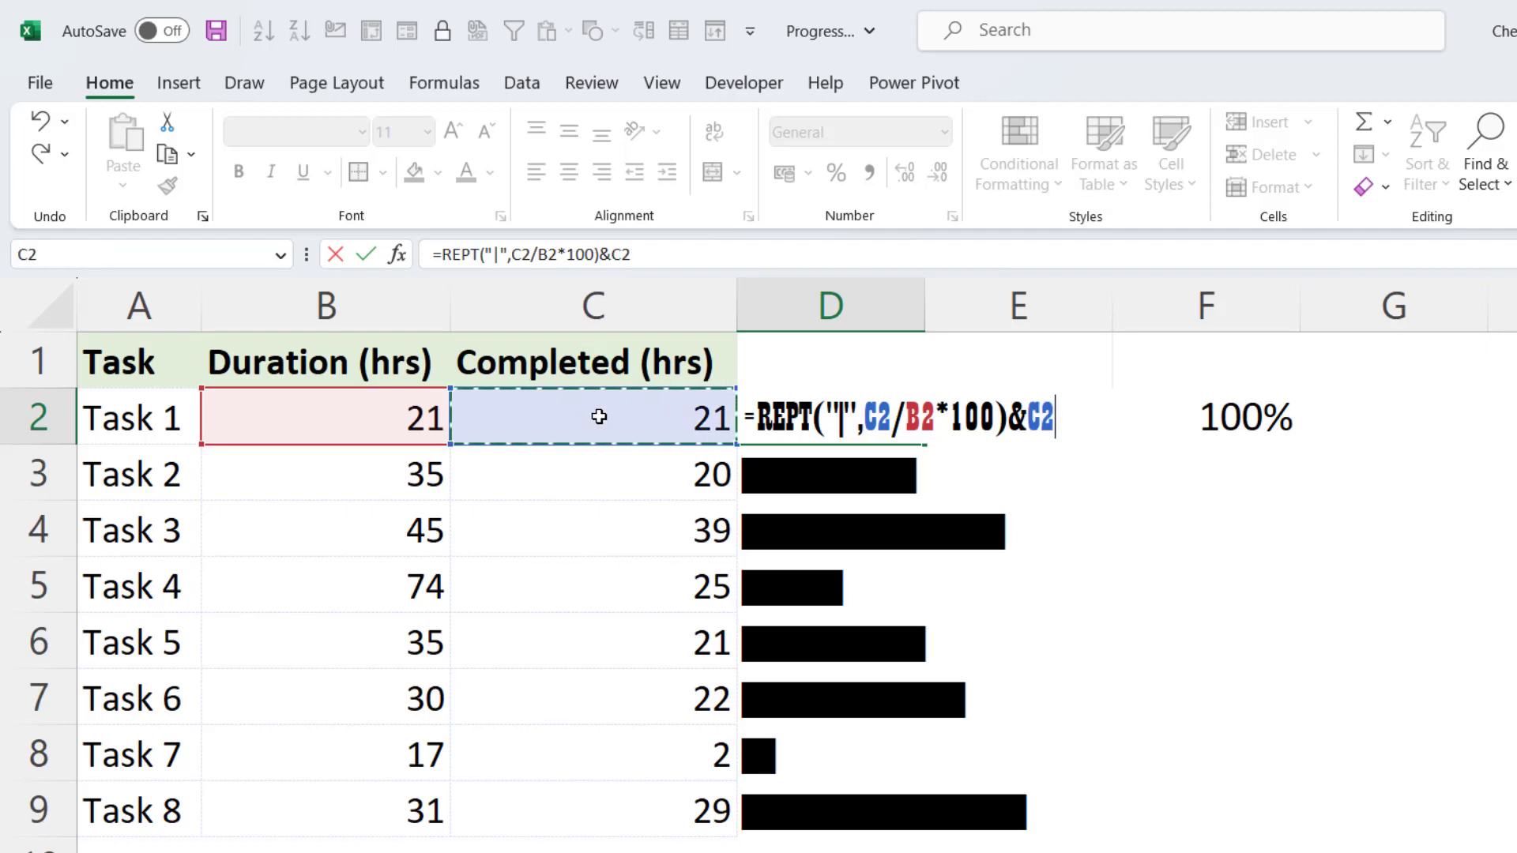
pyautogui.write('/')
pyautogui.click(382, 407)
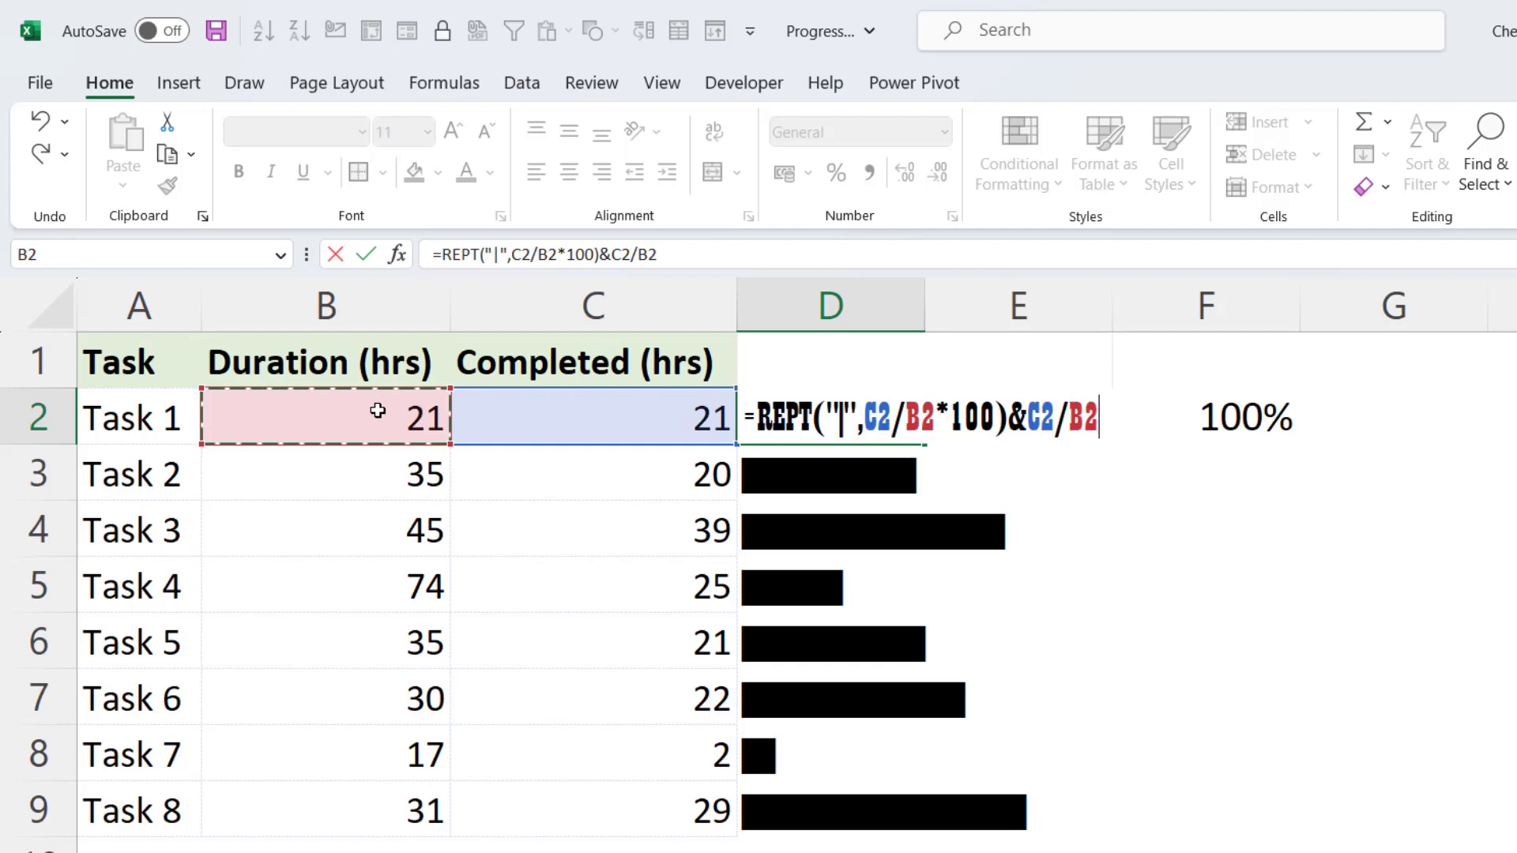
pyautogui.press('Return')
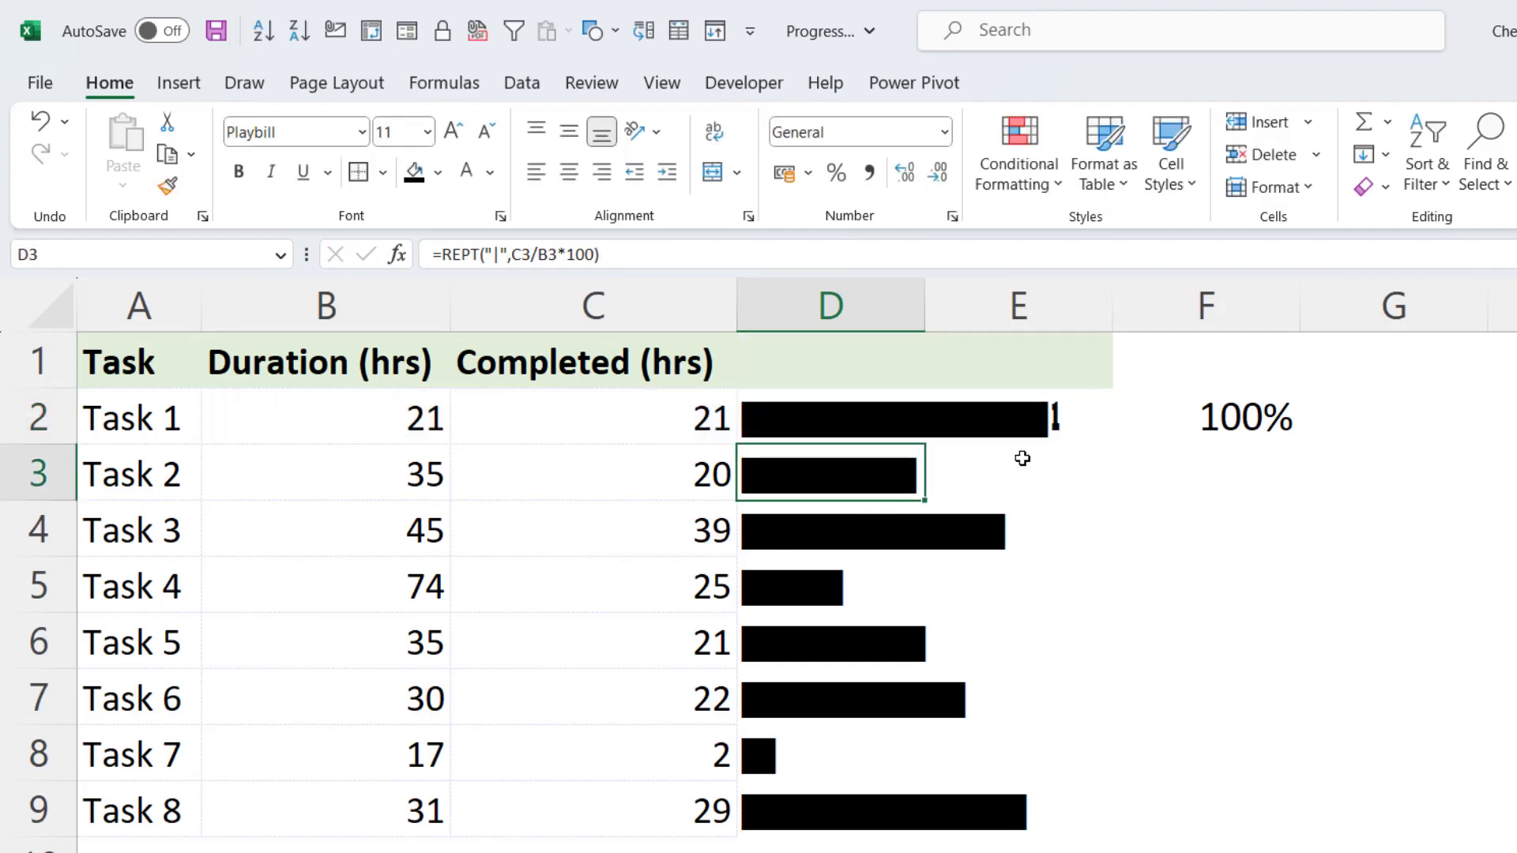
pyautogui.click(1059, 418)
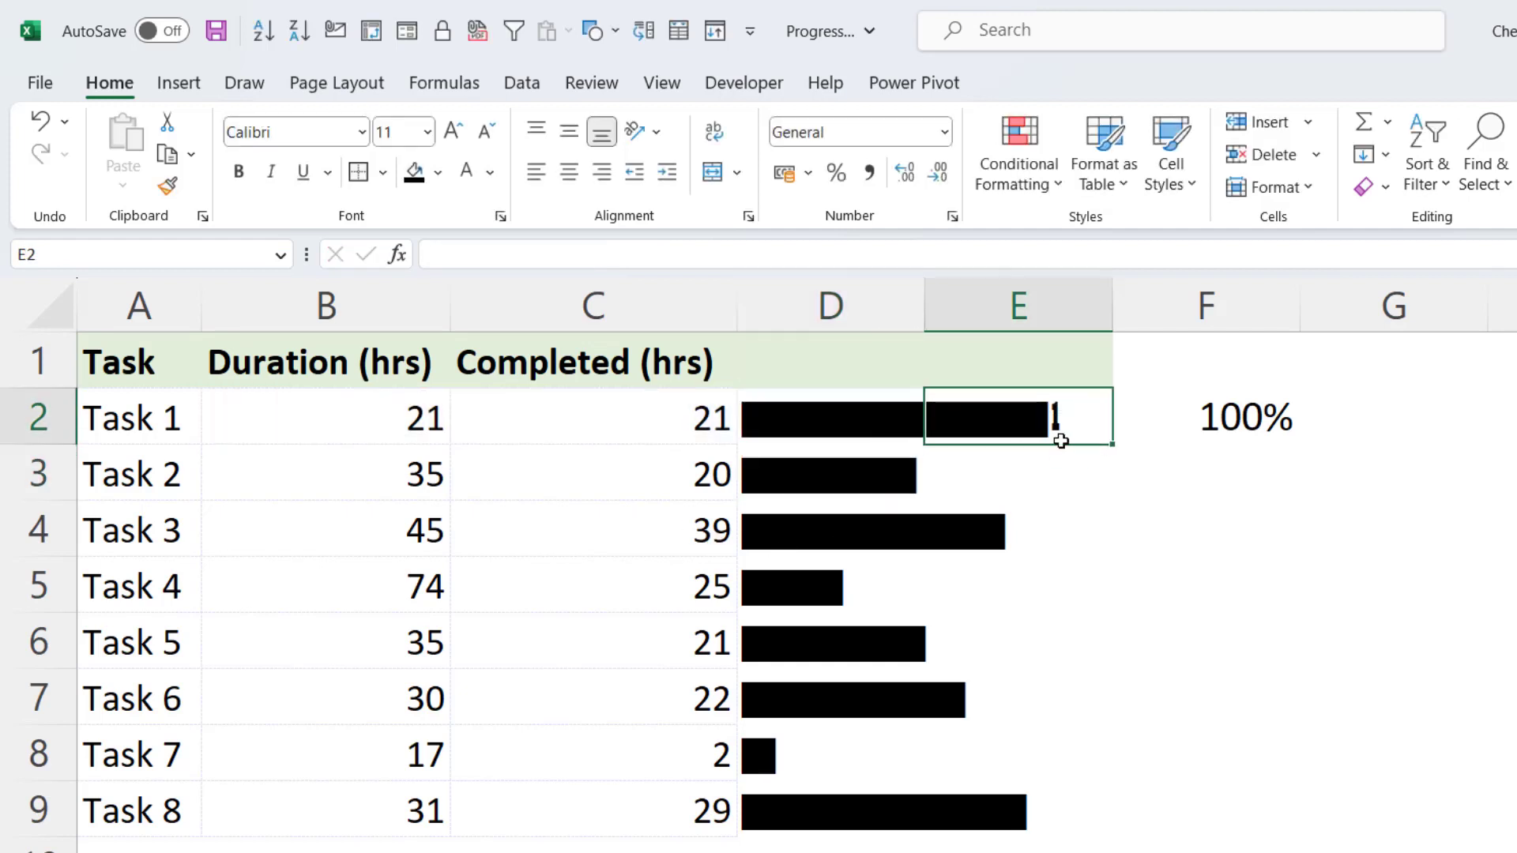
pyautogui.click(782, 422)
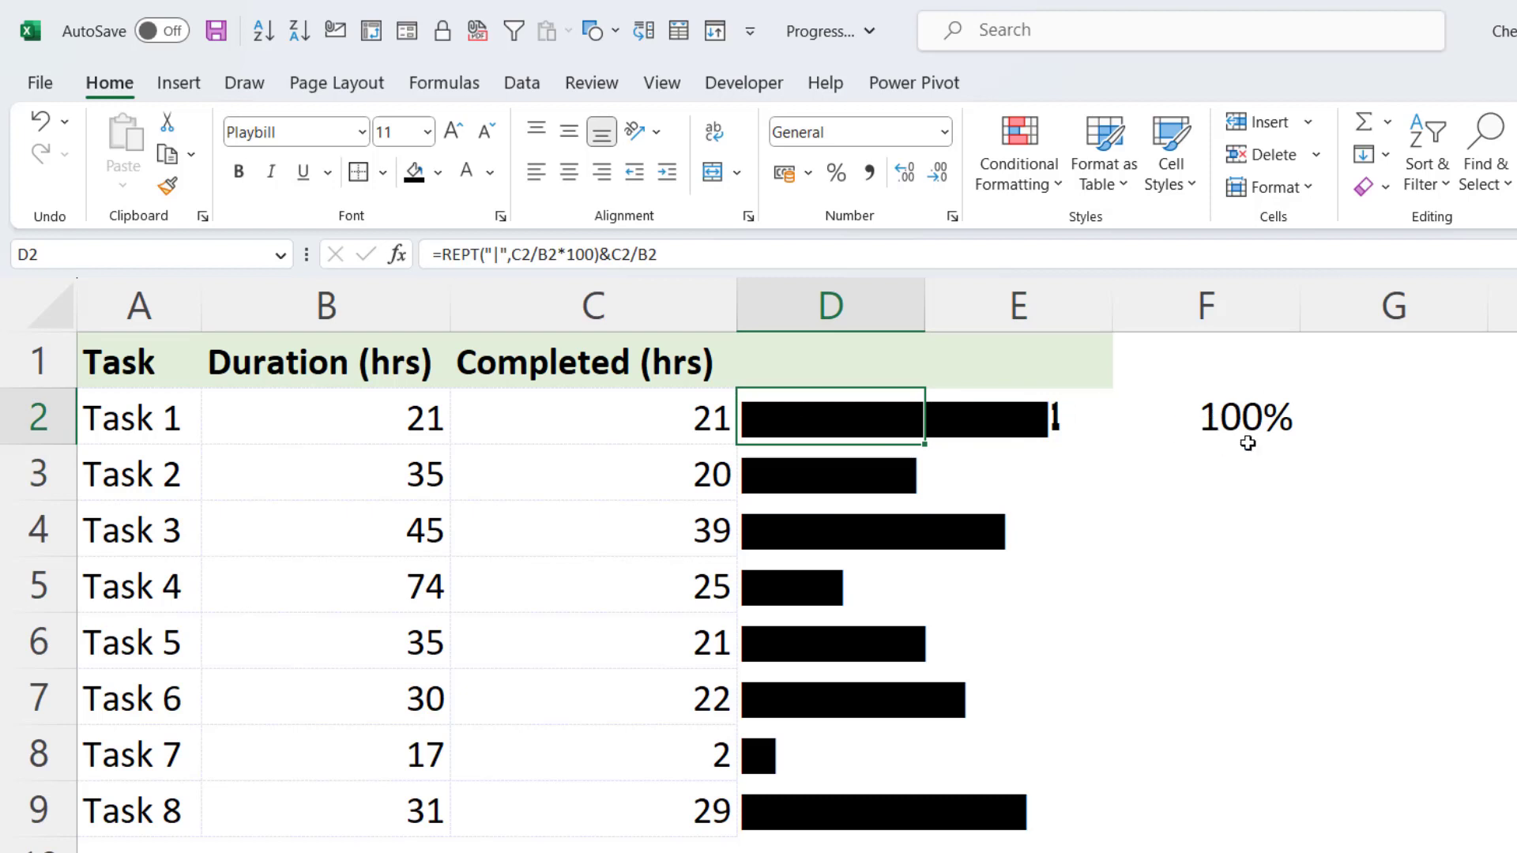
# Step: Wrap the appended ratio in TEXT(C2/B2,"0%") so the bar ends with 100%
pyautogui.doubleClick(835, 429)
pyautogui.click(1070, 420)
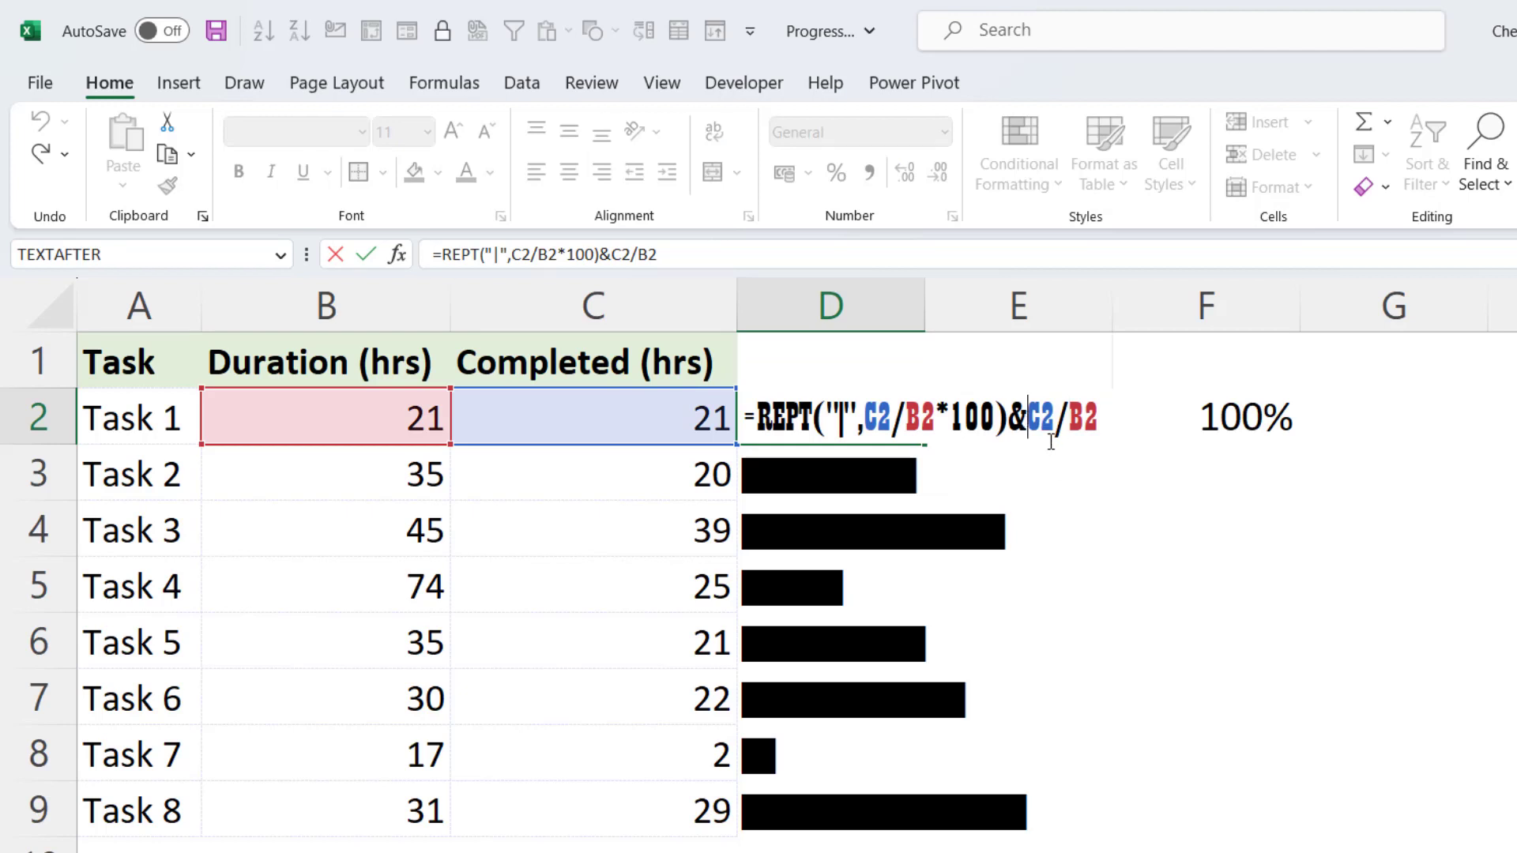
pyautogui.write('TEXT(')
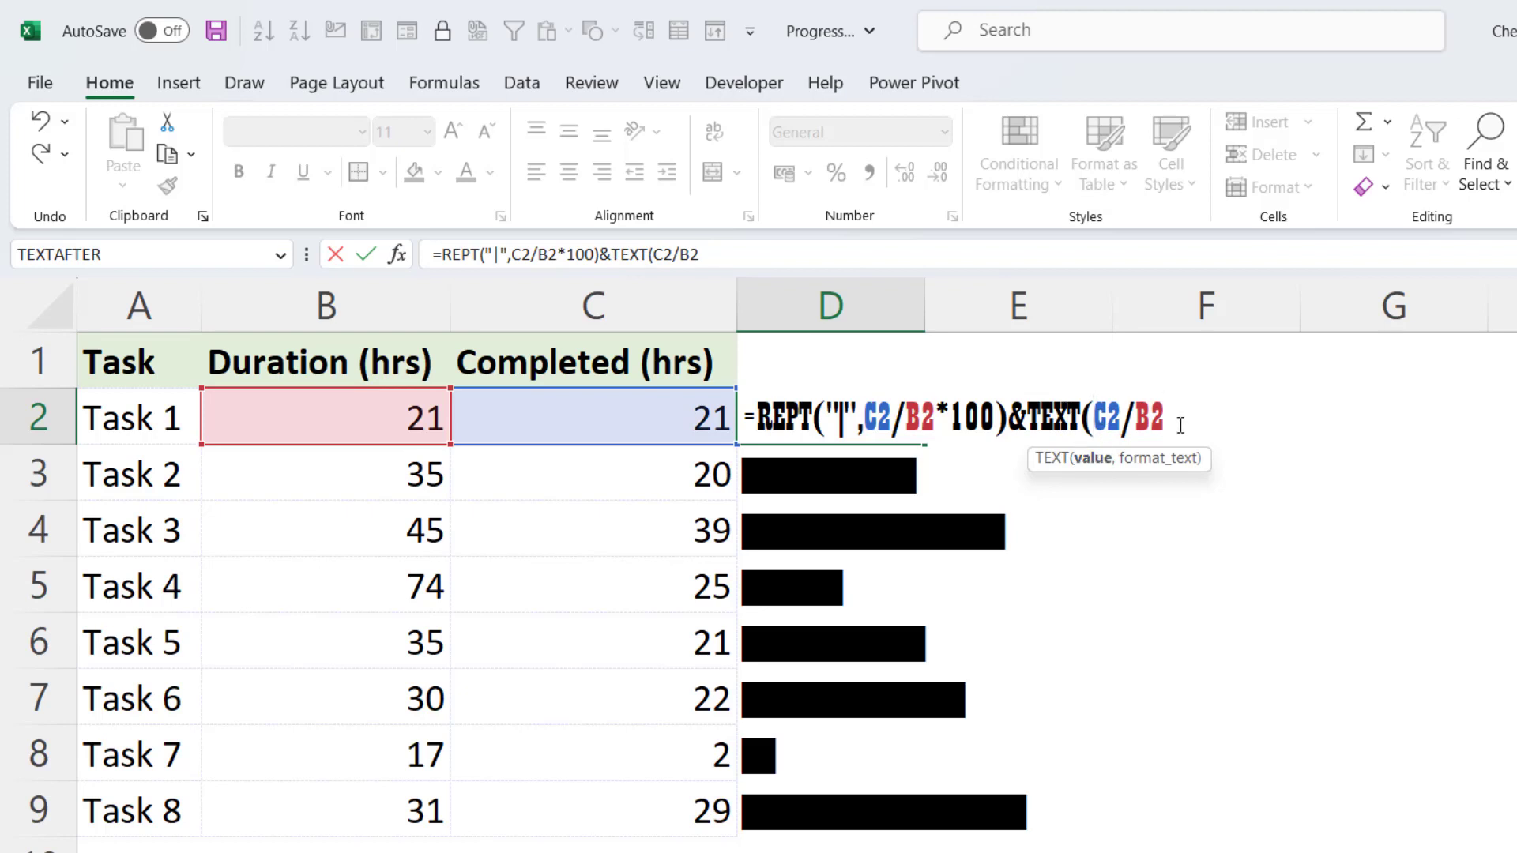
pyautogui.write(',')
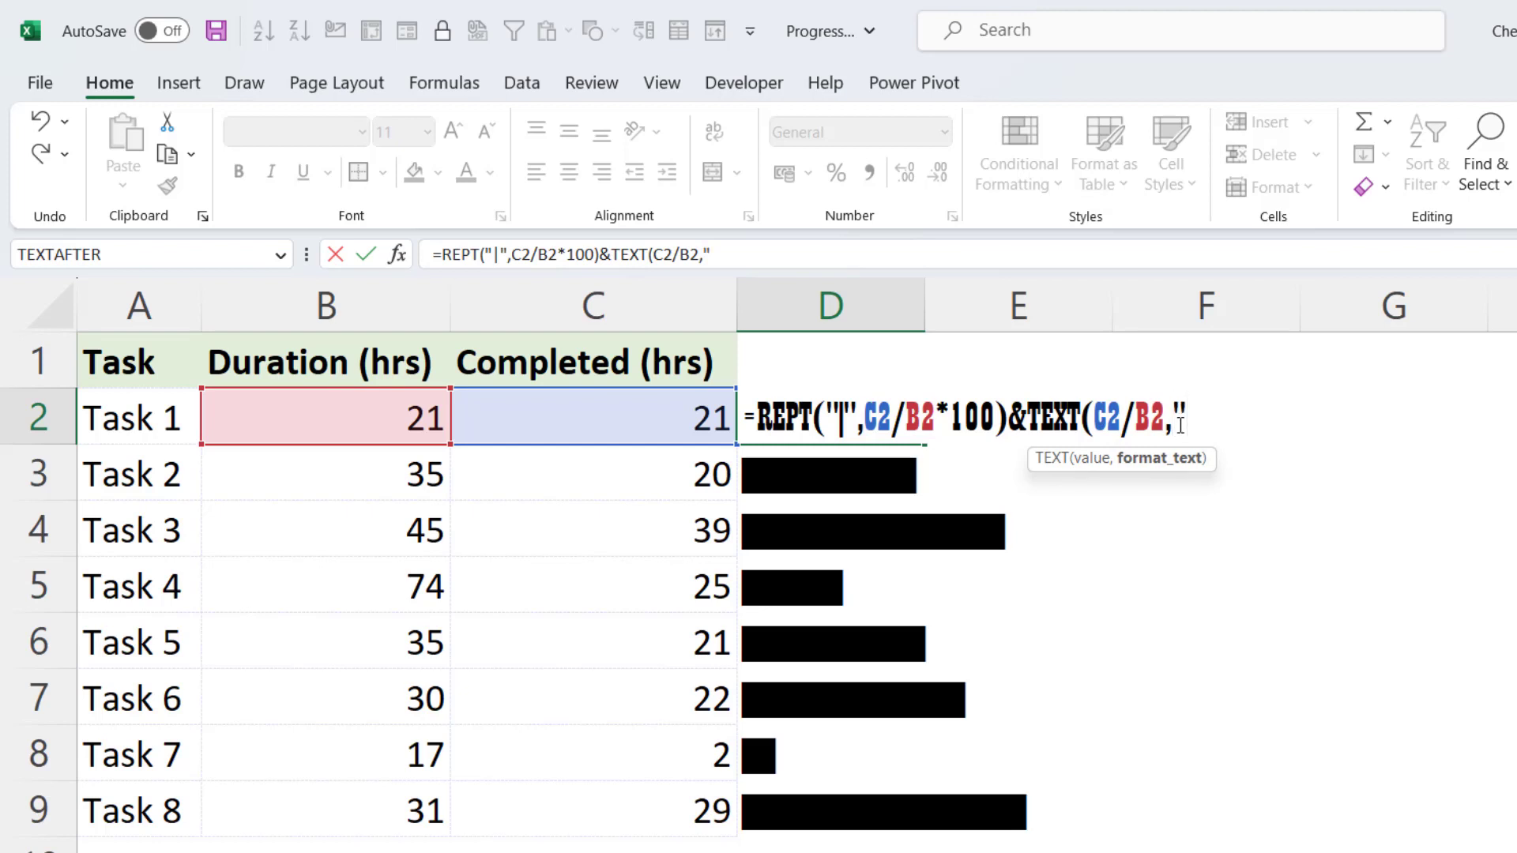
pyautogui.write('"0%")')
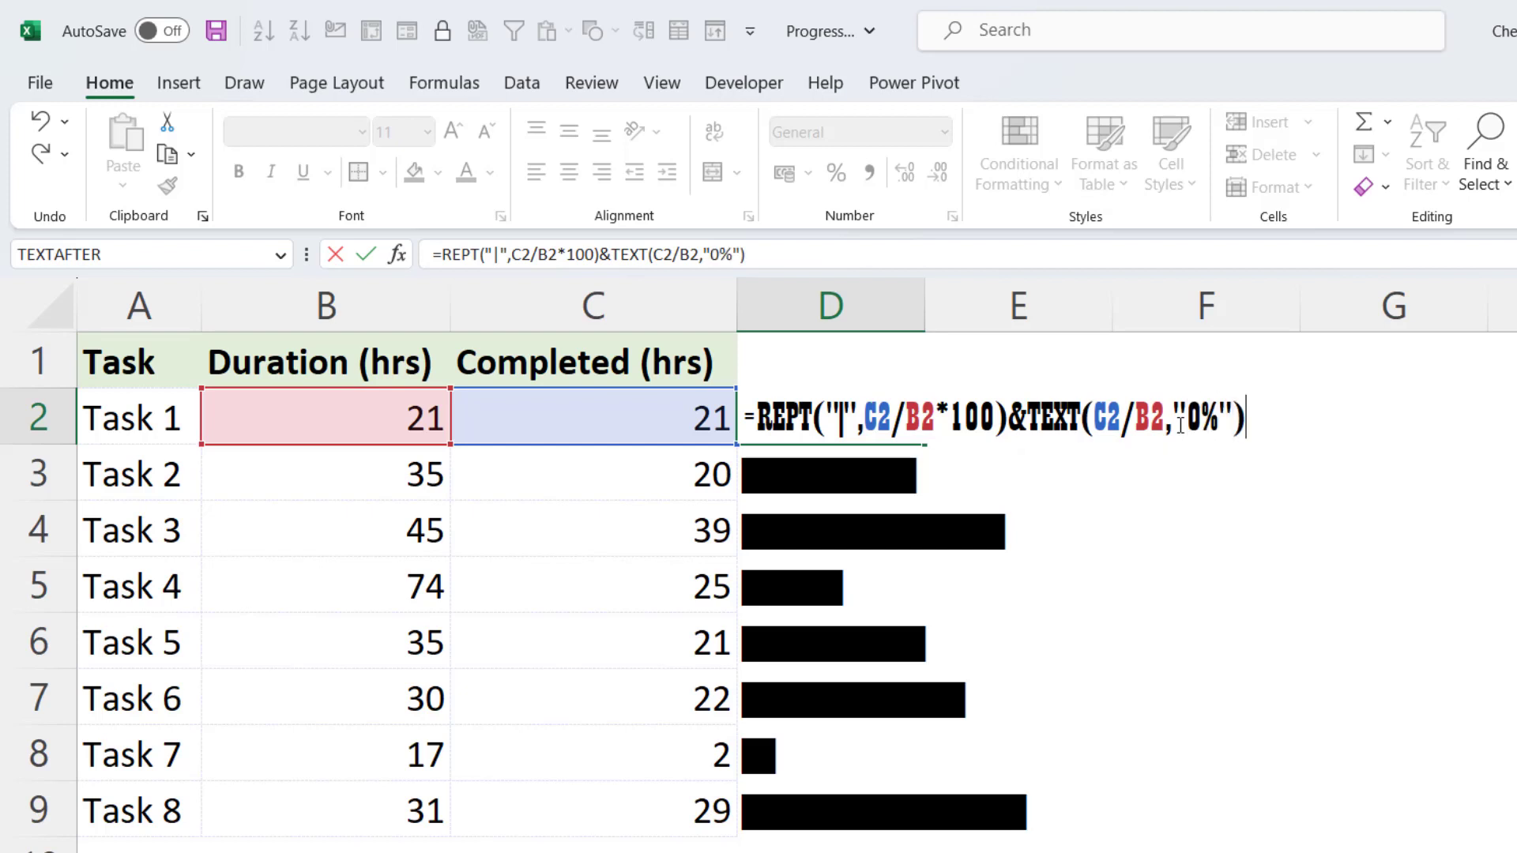
pyautogui.press('Return')
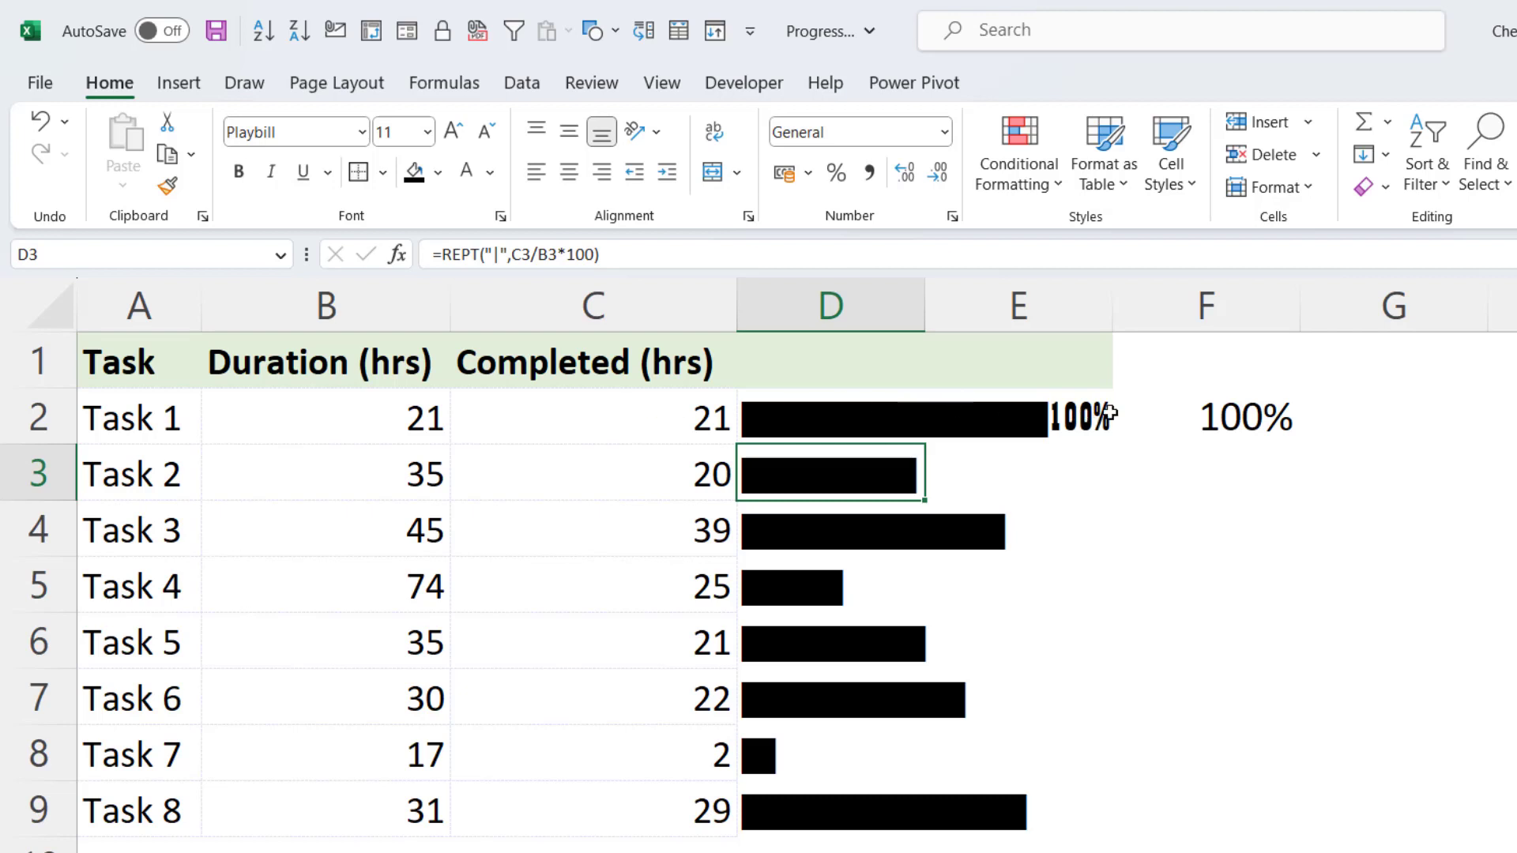
# Step: Copy the labelled bar formula from D2 down to D9
pyautogui.click(1072, 422)
pyautogui.click(920, 438)
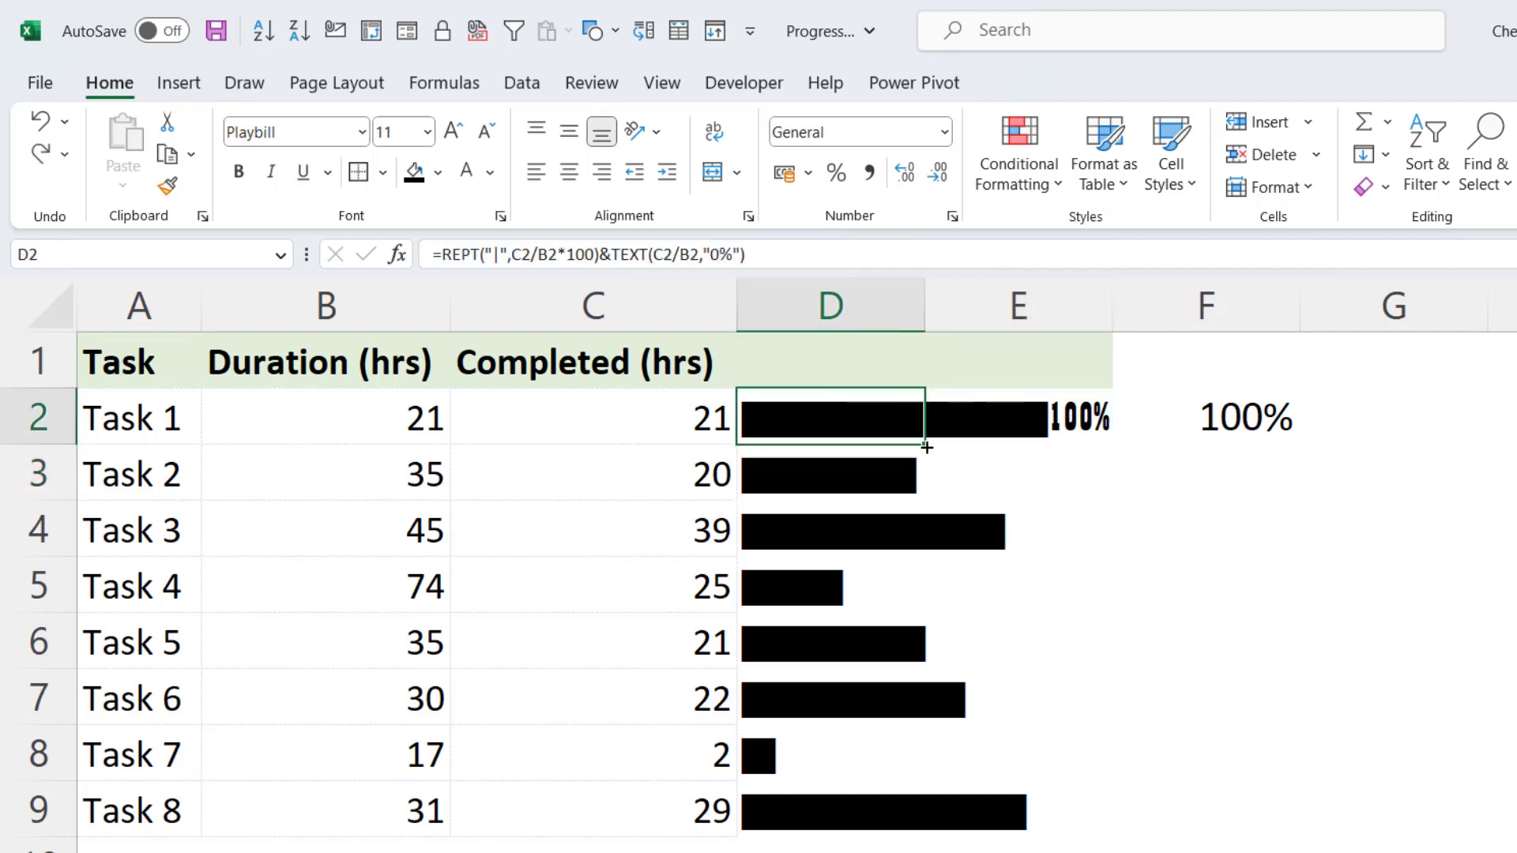
pyautogui.doubleClick(927, 443)
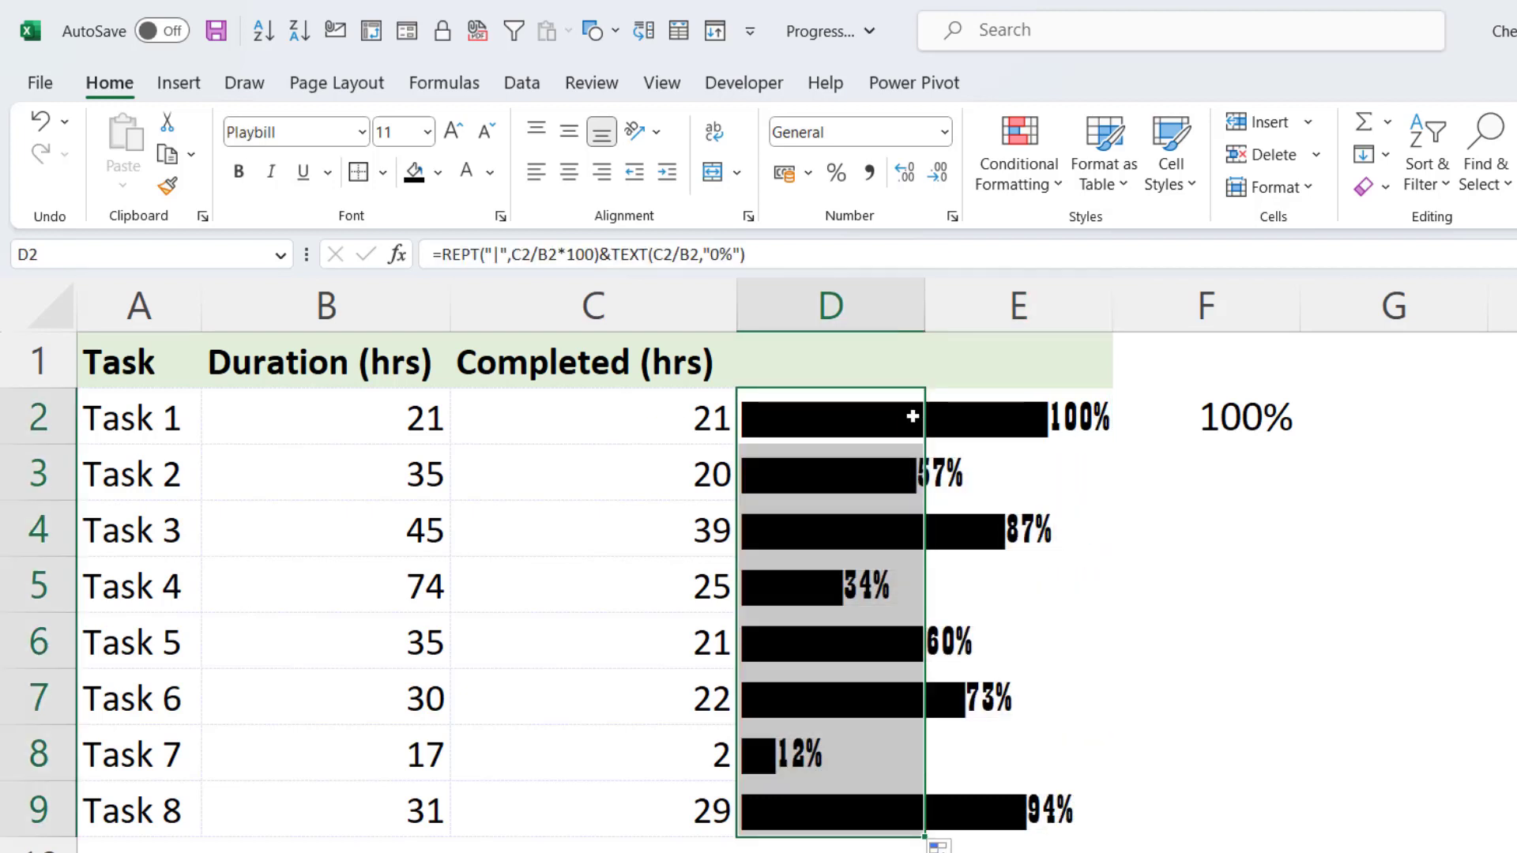
pyautogui.click(1191, 634)
# Step: Delete the helper percentage in F2 and select the bar cells D2:D9
pyautogui.click(1256, 430)
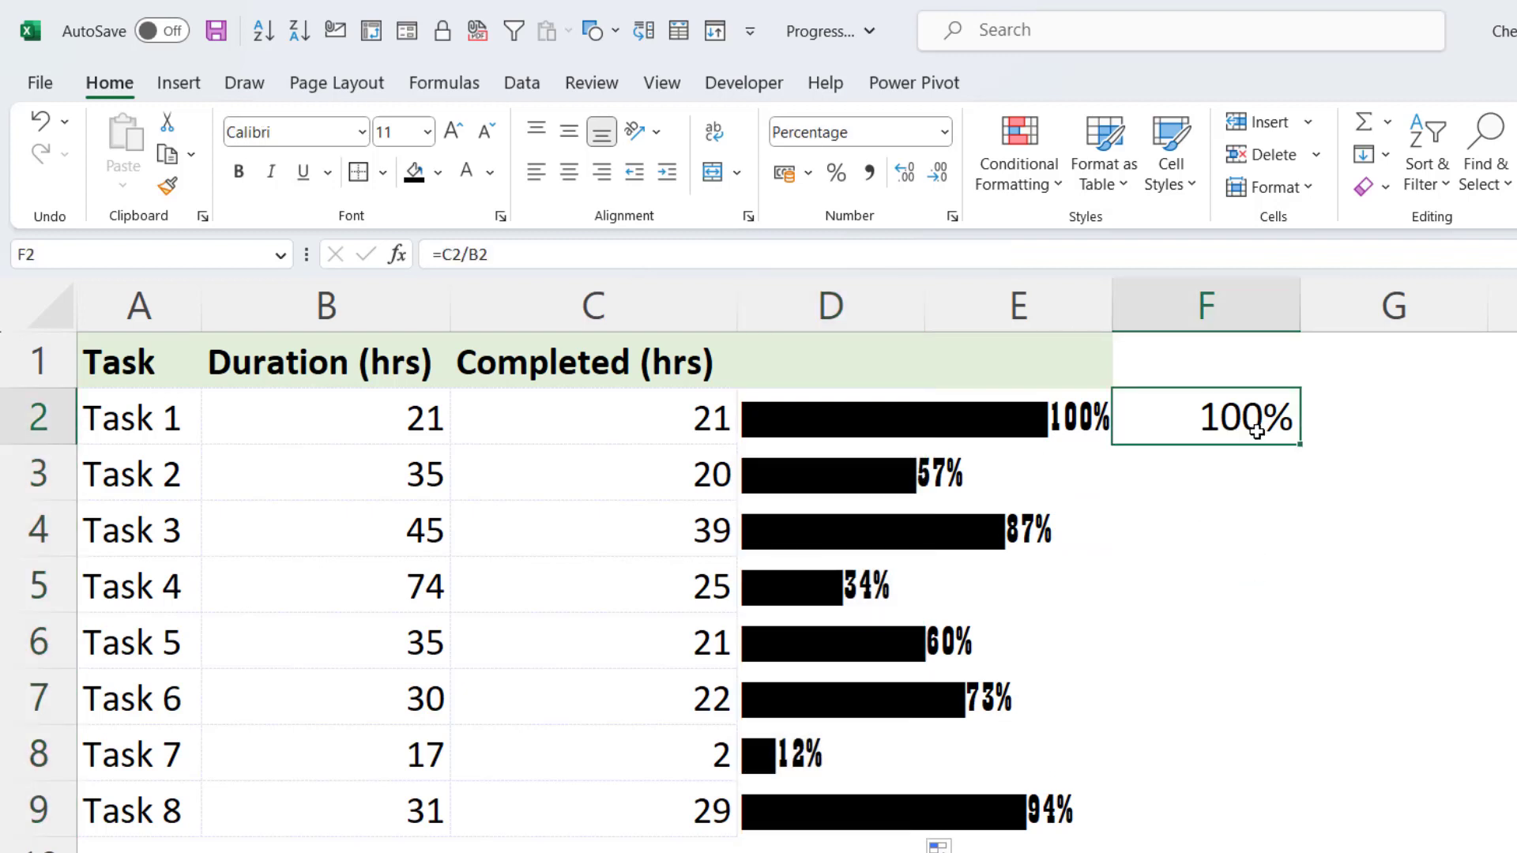
pyautogui.press('Delete')
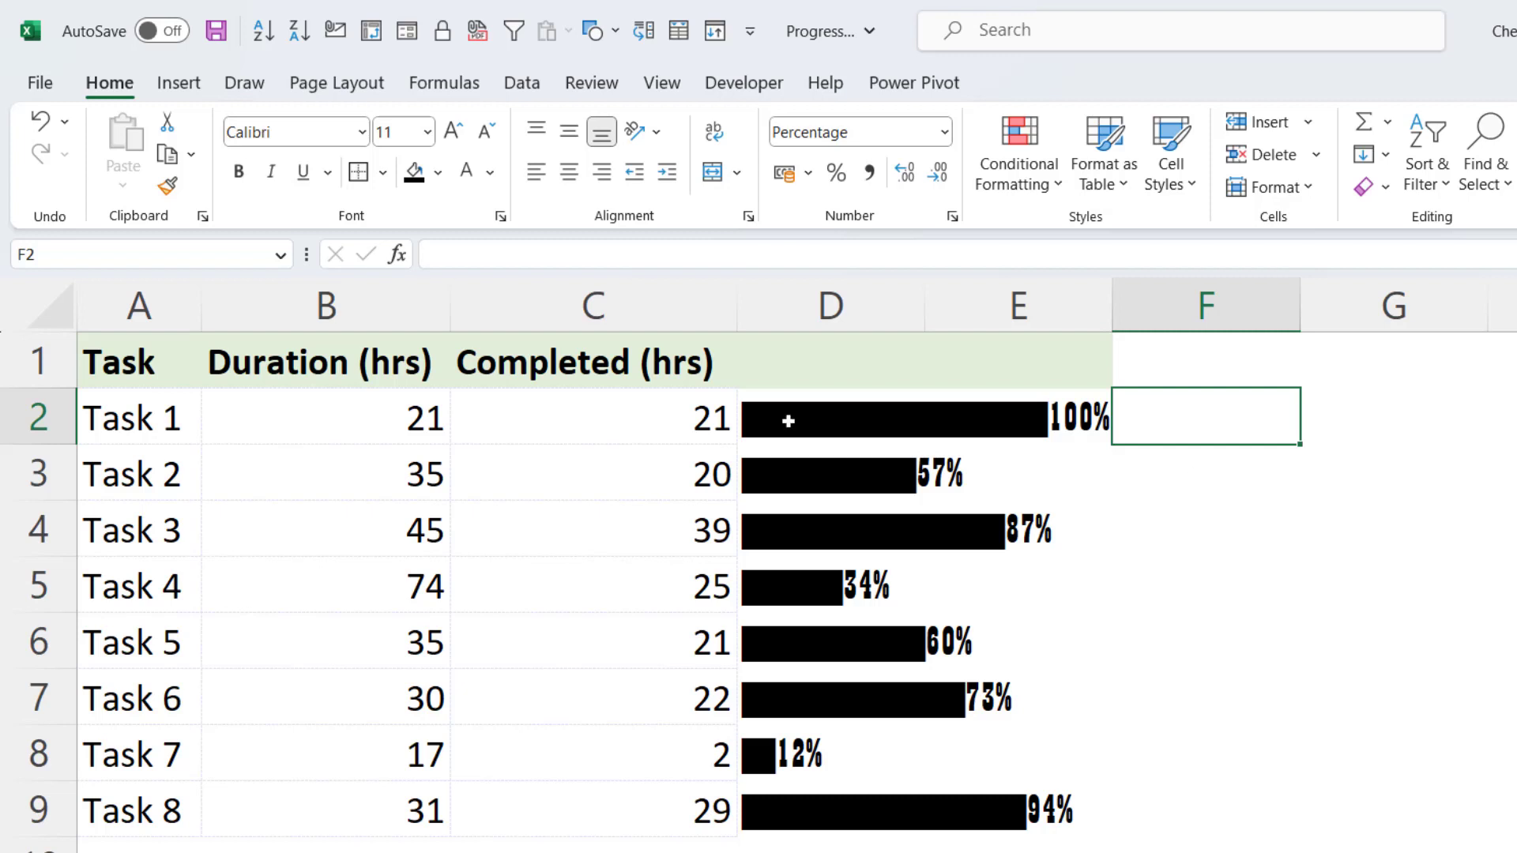
pyautogui.moveTo(786, 420); pyautogui.dragTo(785, 782)
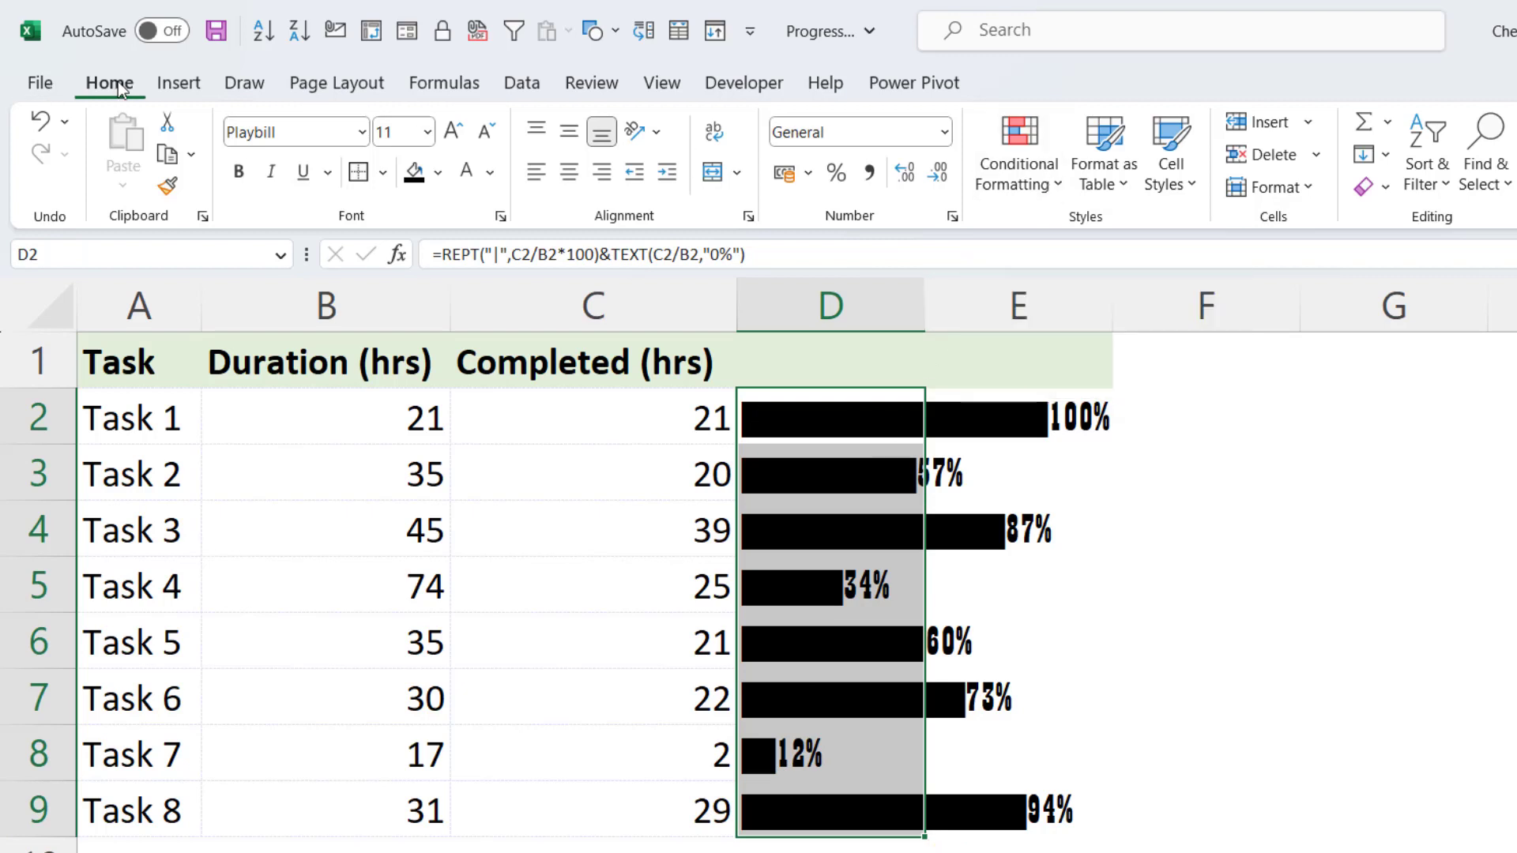
# Step: Start a new conditional formatting rule of the 'Use a formula' type
pyautogui.click(1024, 170)
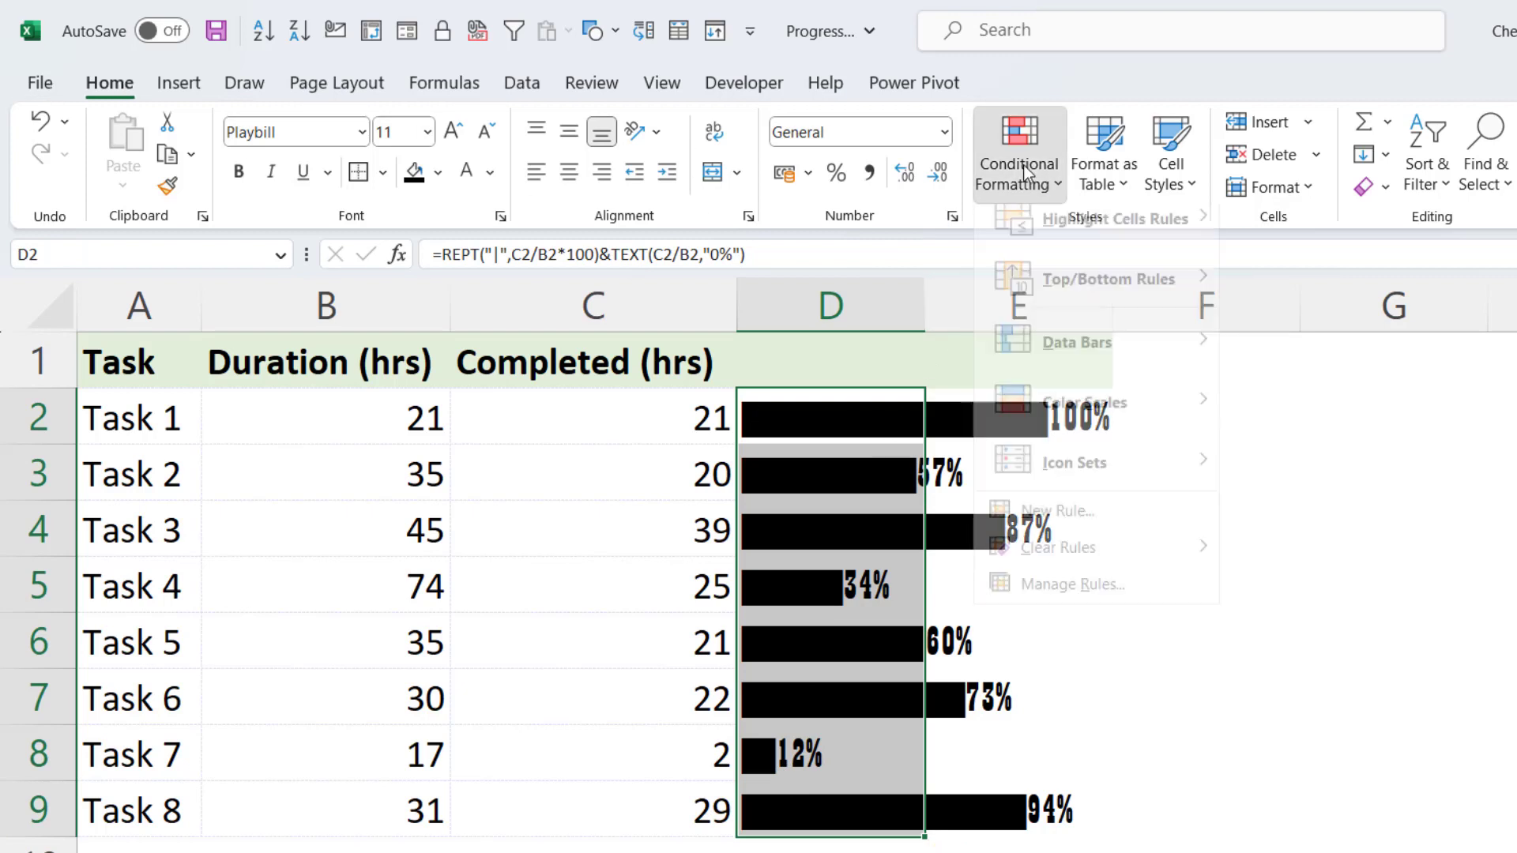
pyautogui.click(1098, 534)
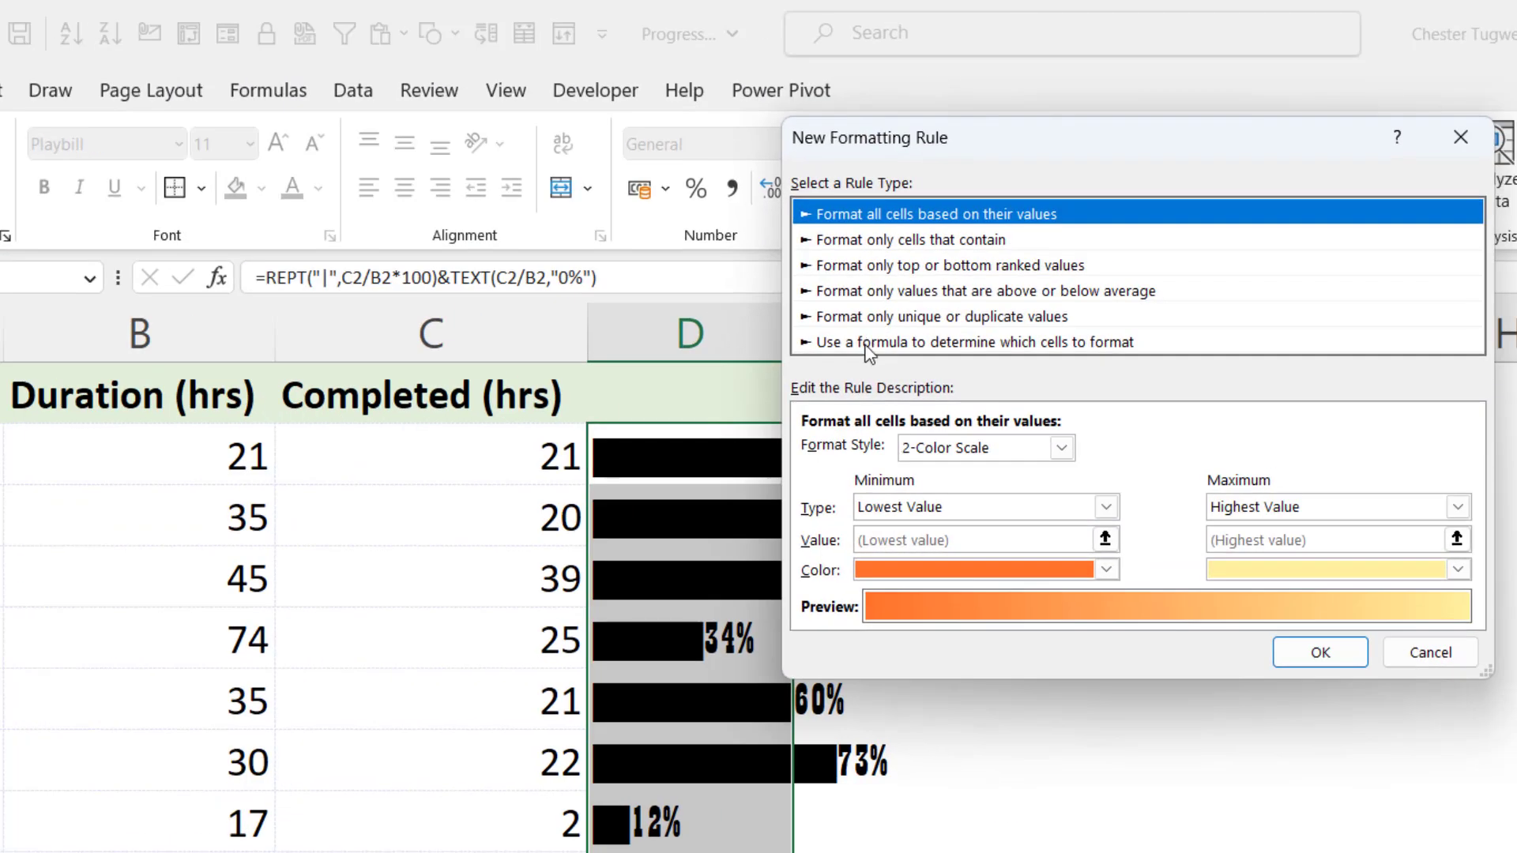
pyautogui.click(992, 314)
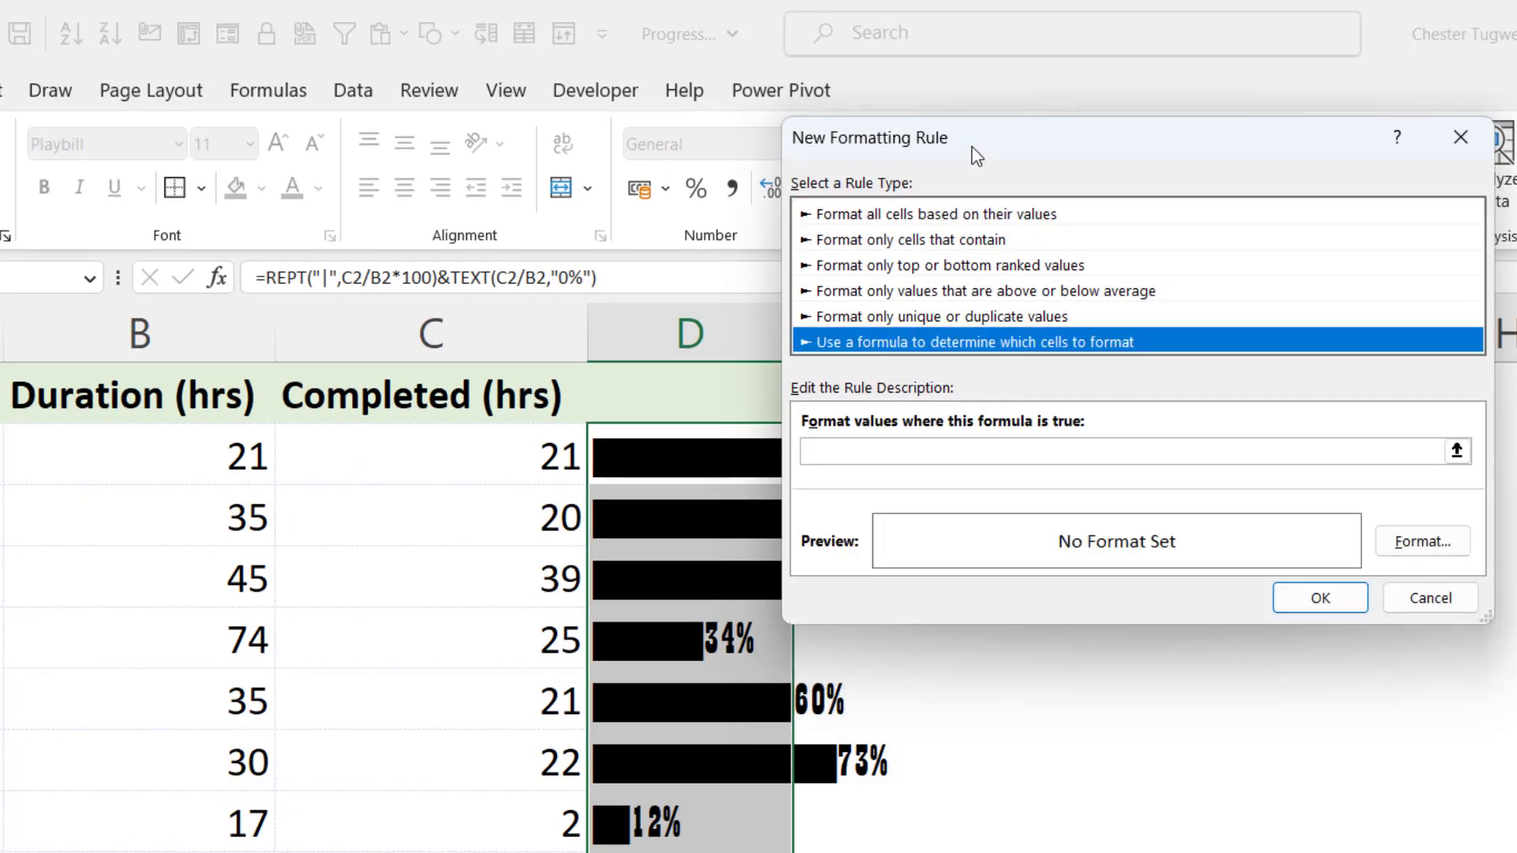
pyautogui.click(842, 457)
# Step: Enter the rule condition =C2/B2=1 using relative cell references
pyautogui.write('=')
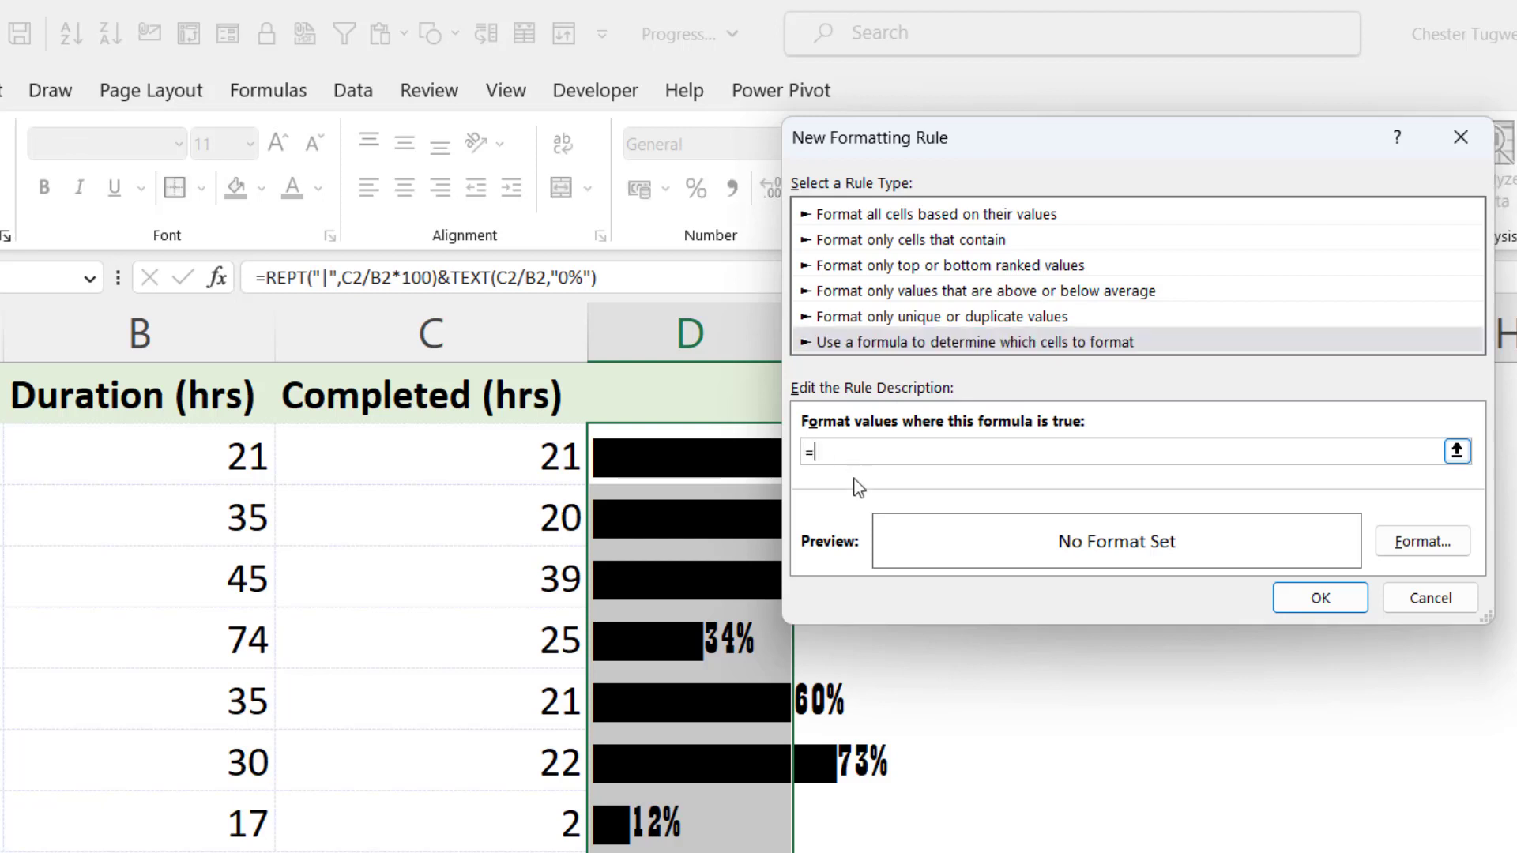
pyautogui.click(494, 458)
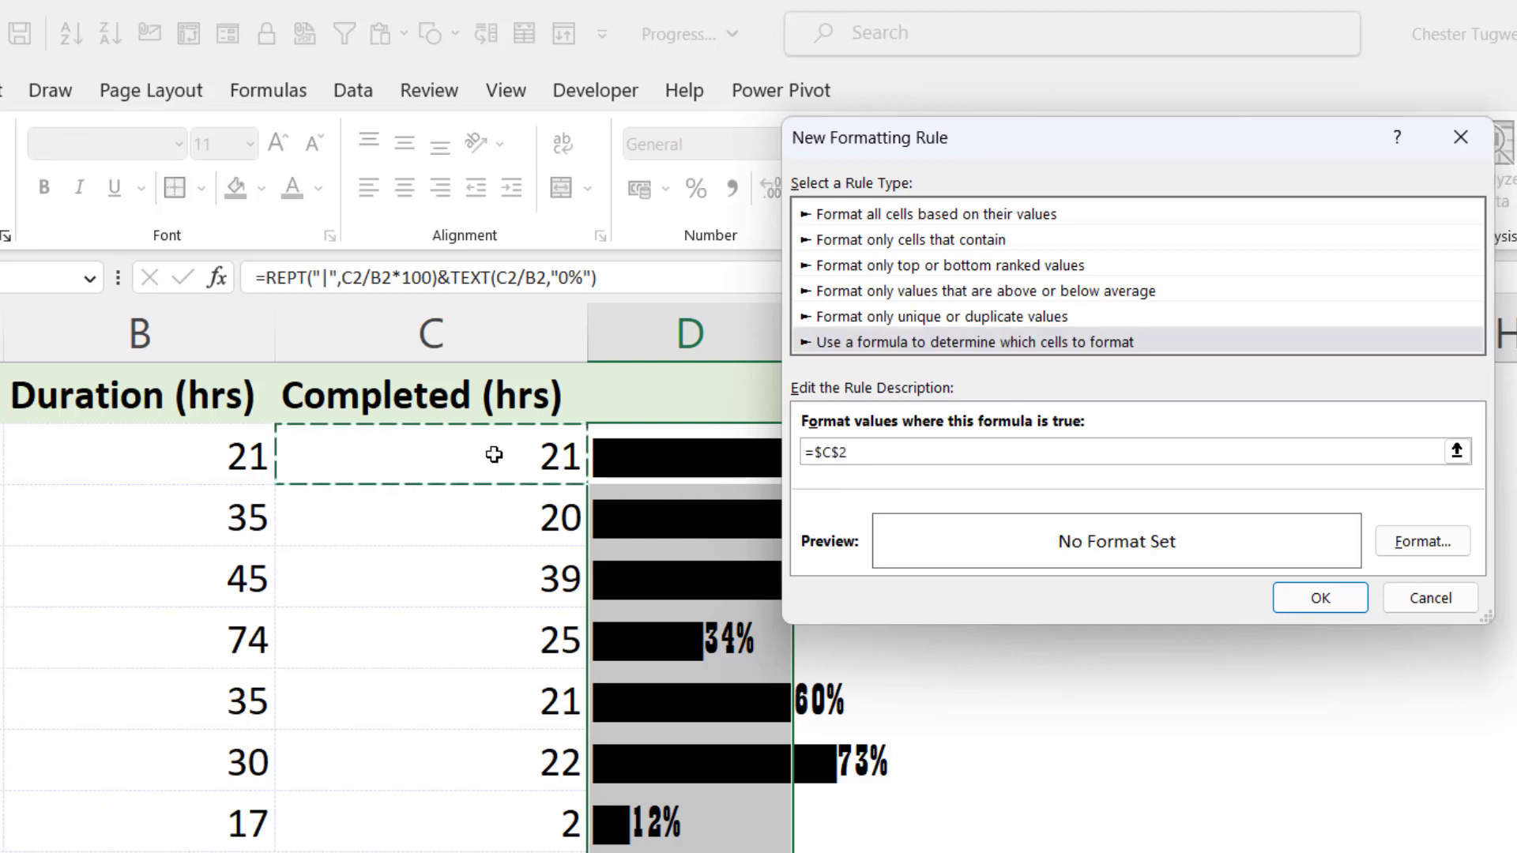
pyautogui.click(852, 460)
pyautogui.press('F4')
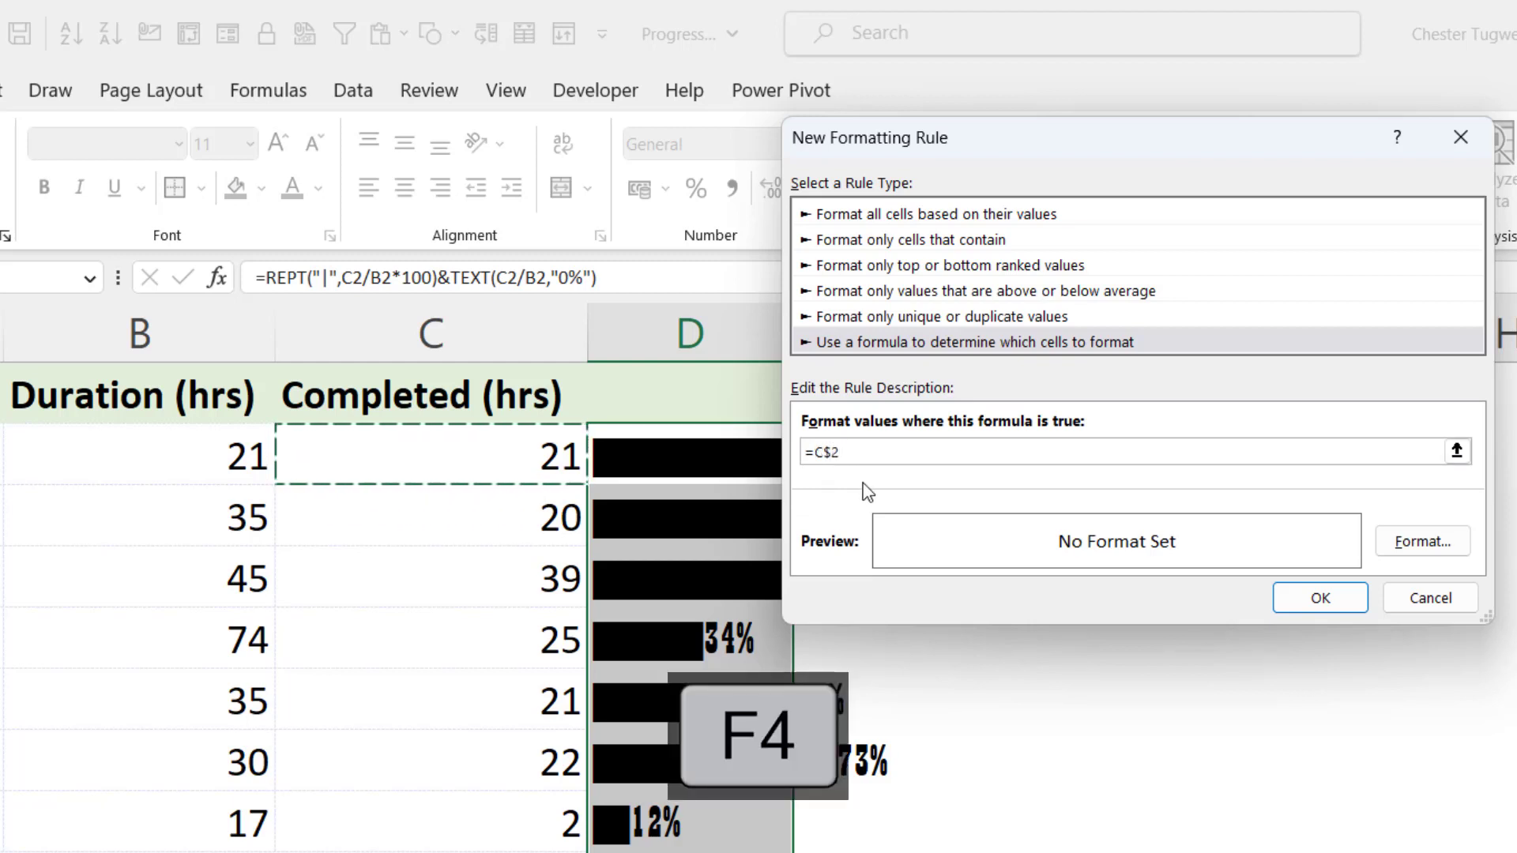
pyautogui.press('F4')
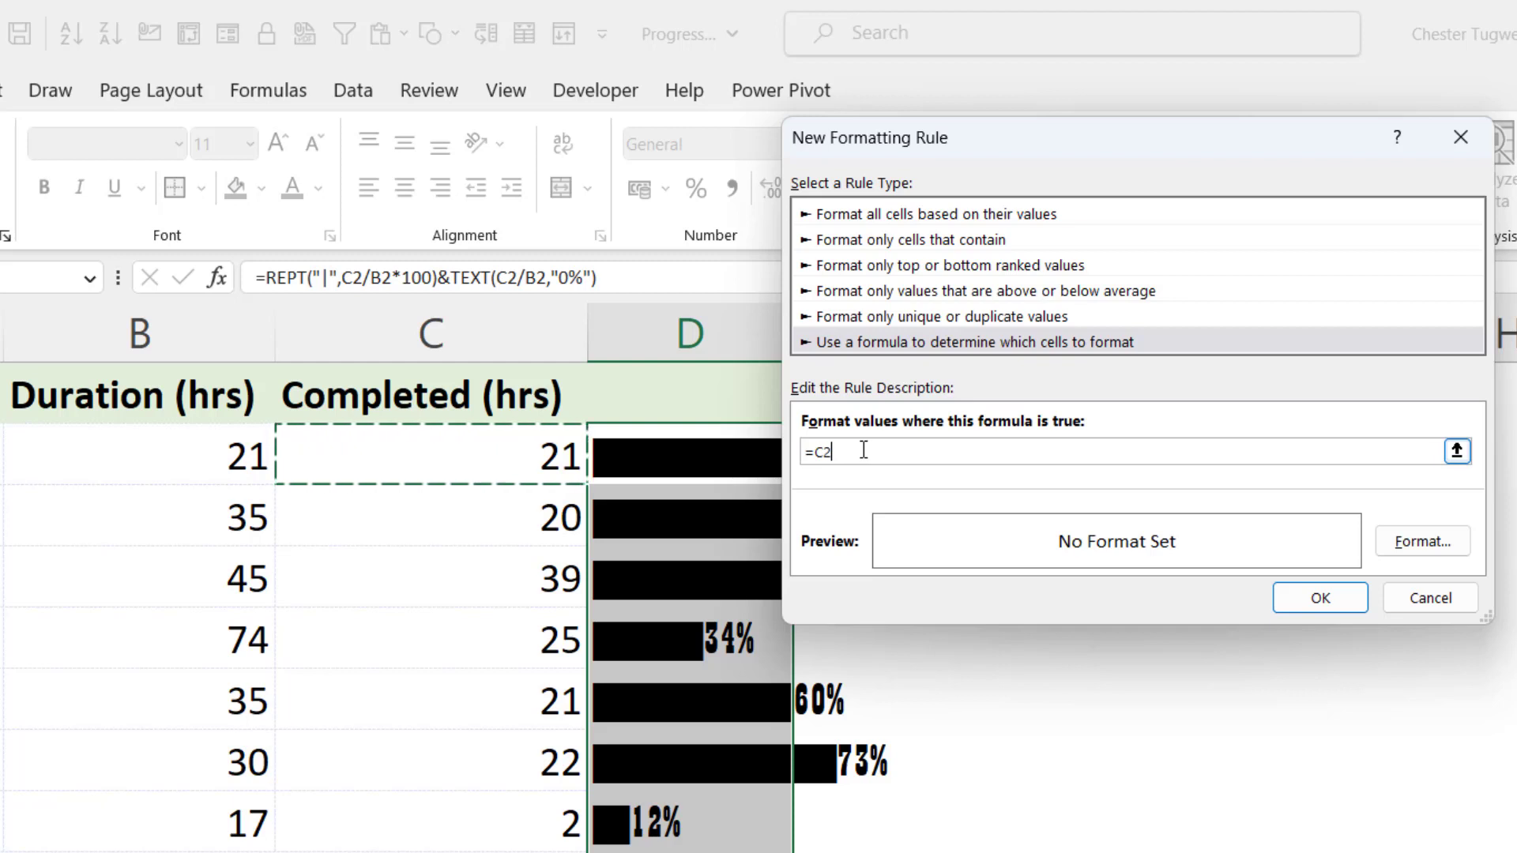
pyautogui.click(214, 466)
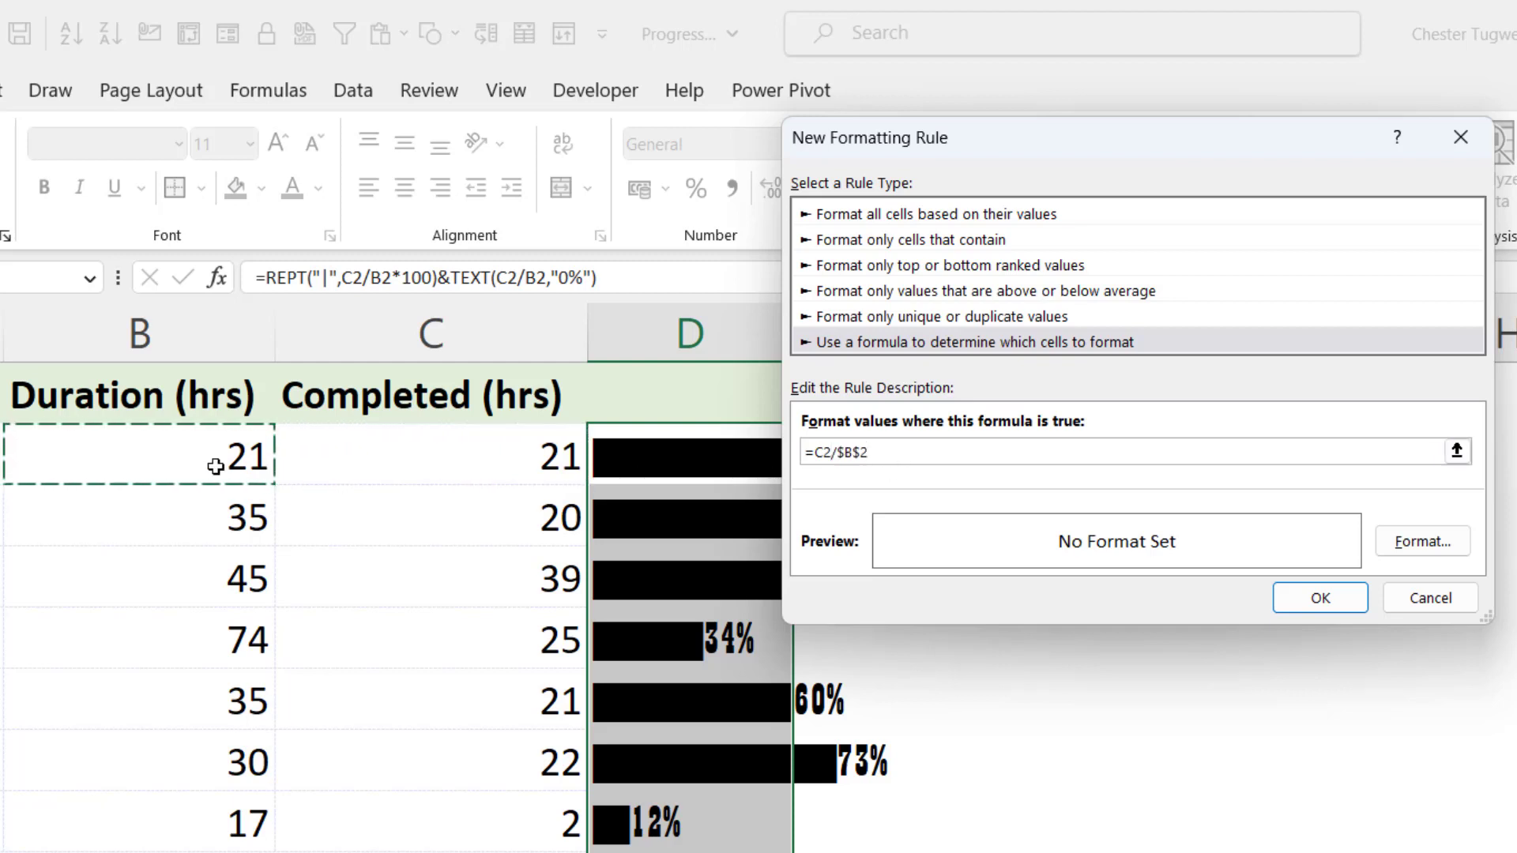
pyautogui.press('F4')
pyautogui.press('F4')
pyautogui.press('F4')
pyautogui.write('=1')
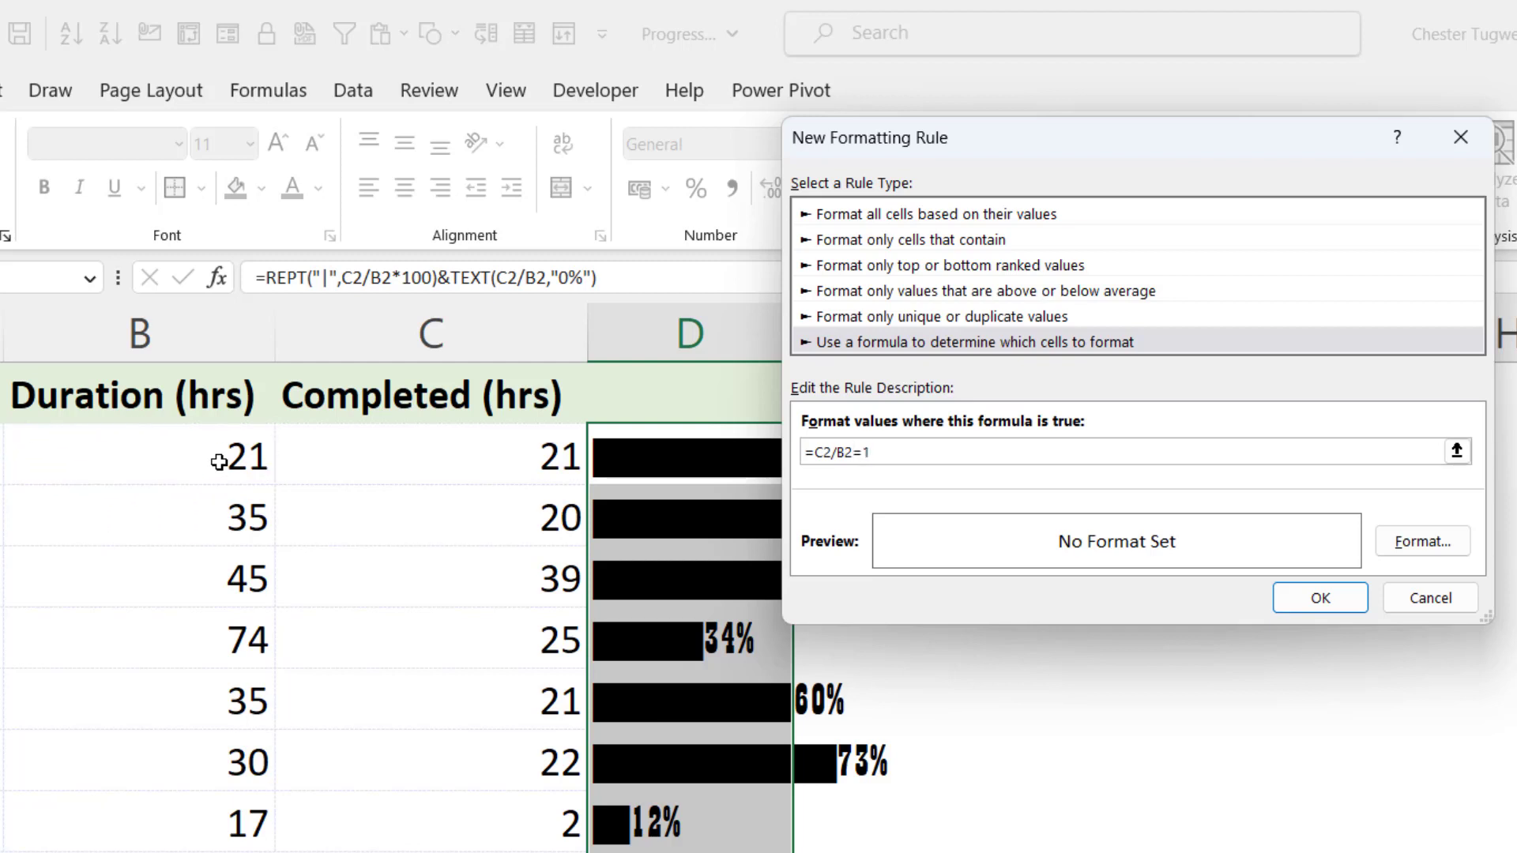
pyautogui.press('Tab')
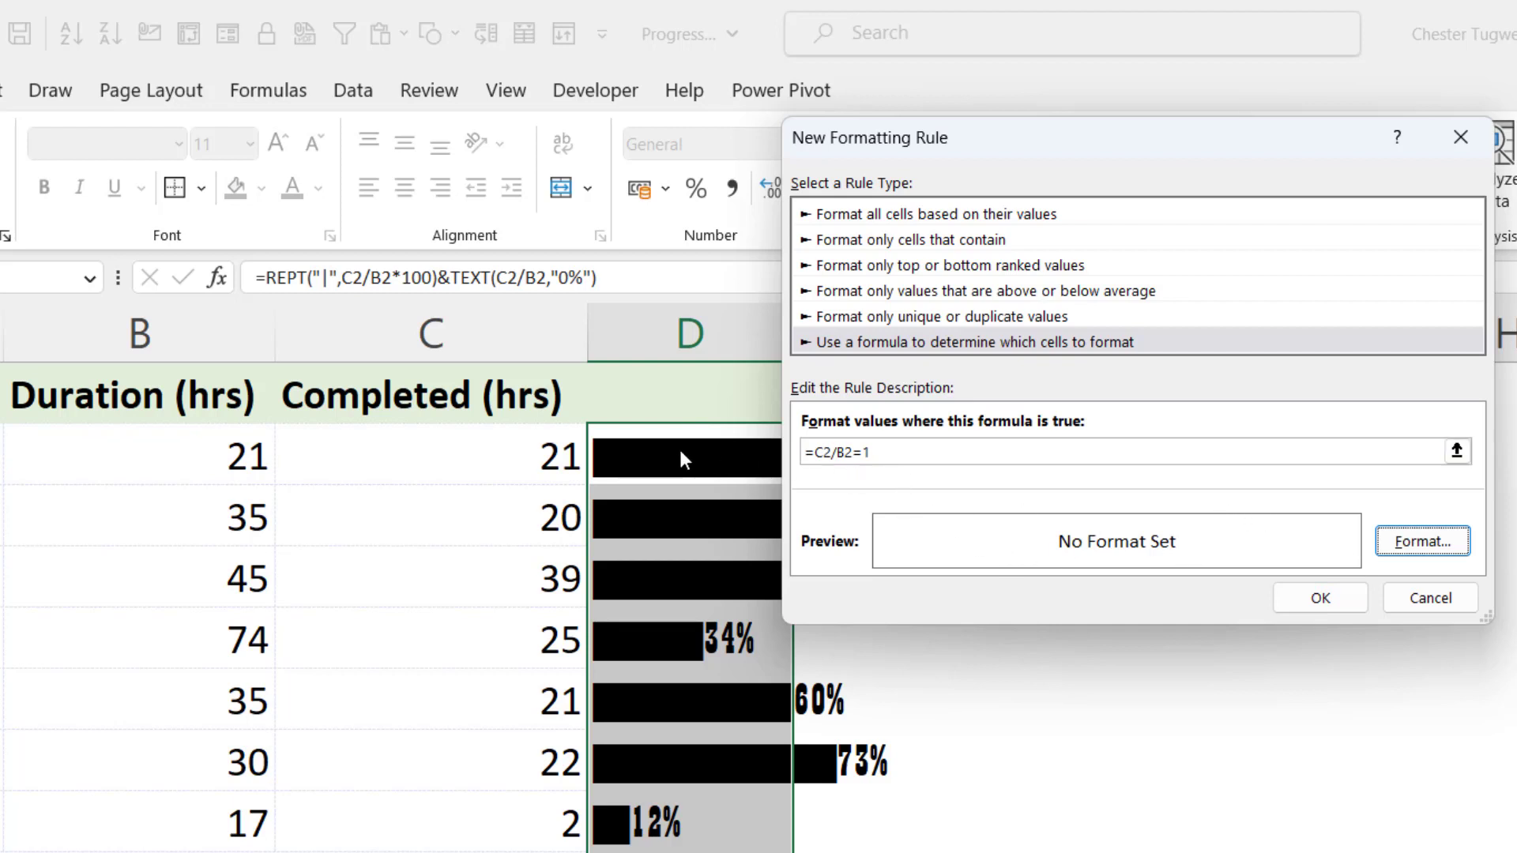
# Step: Give the rule a dark grey font colour and save it, greying Task 1's 100% bar
pyautogui.click(1410, 544)
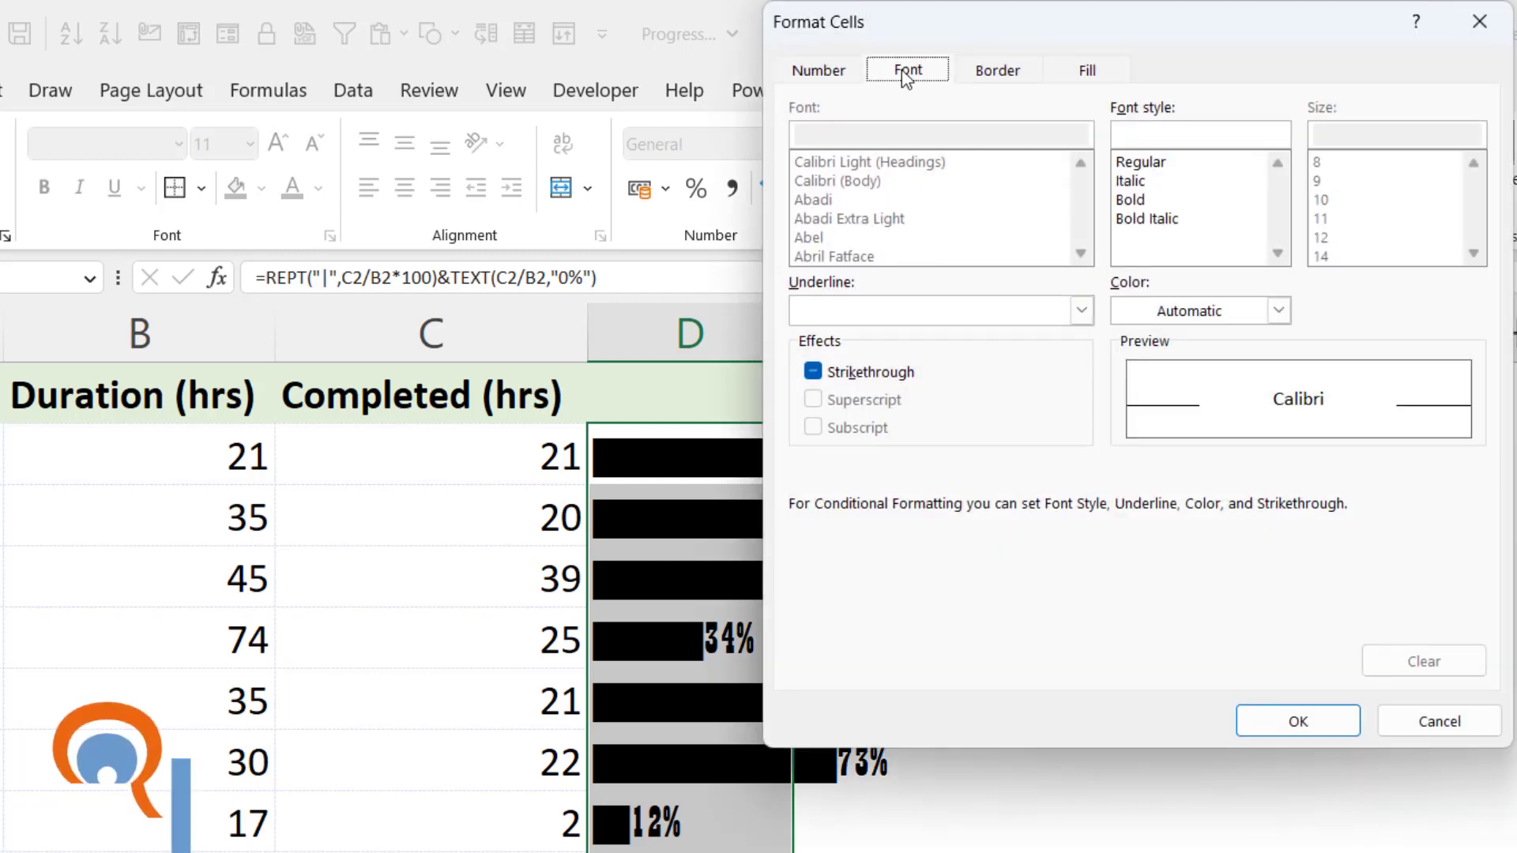
pyautogui.click(1278, 310)
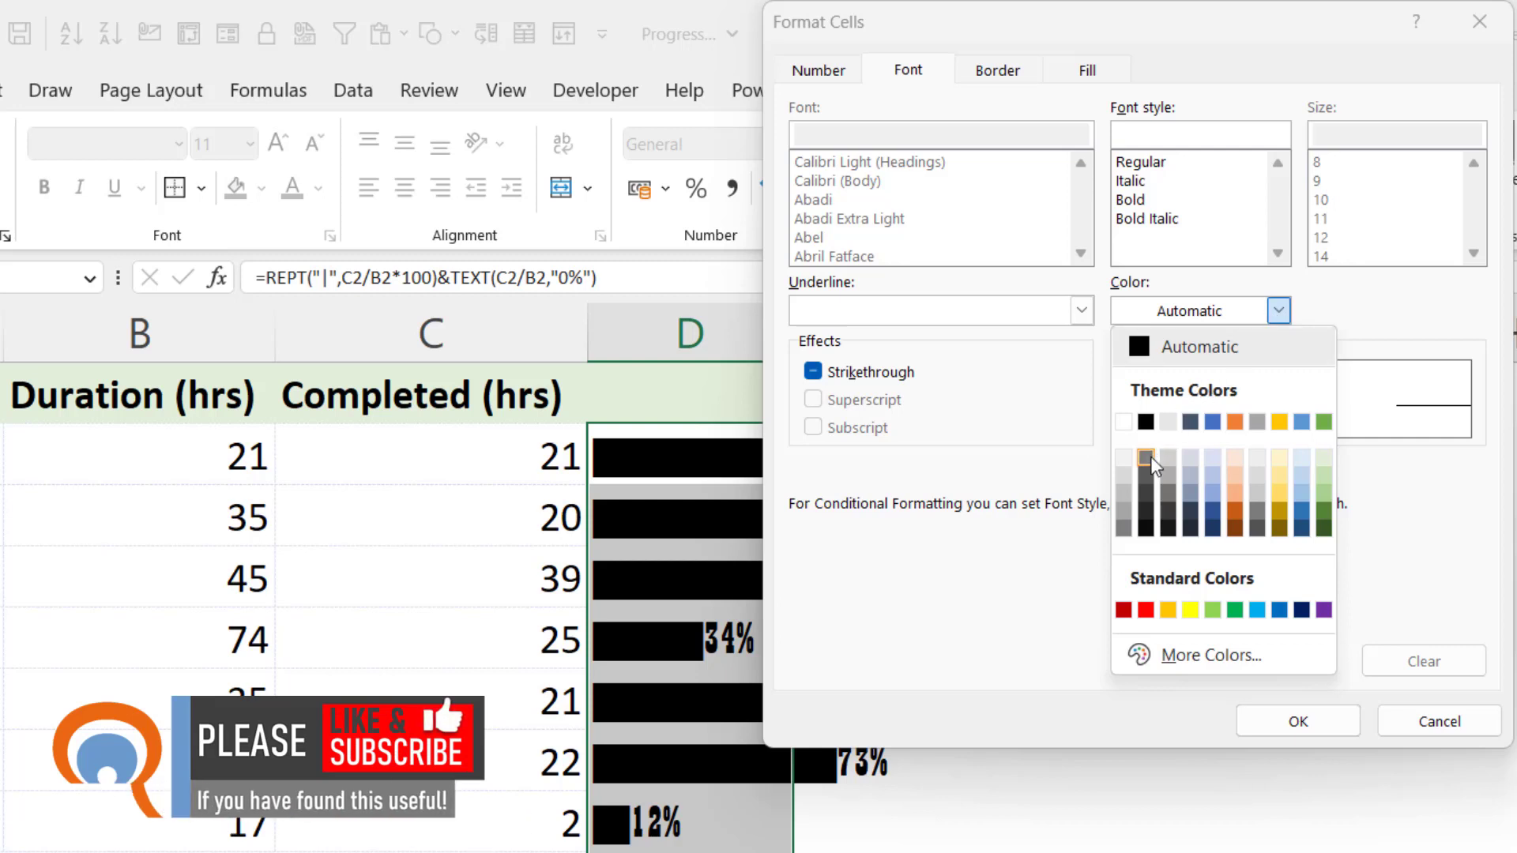
pyautogui.click(1147, 482)
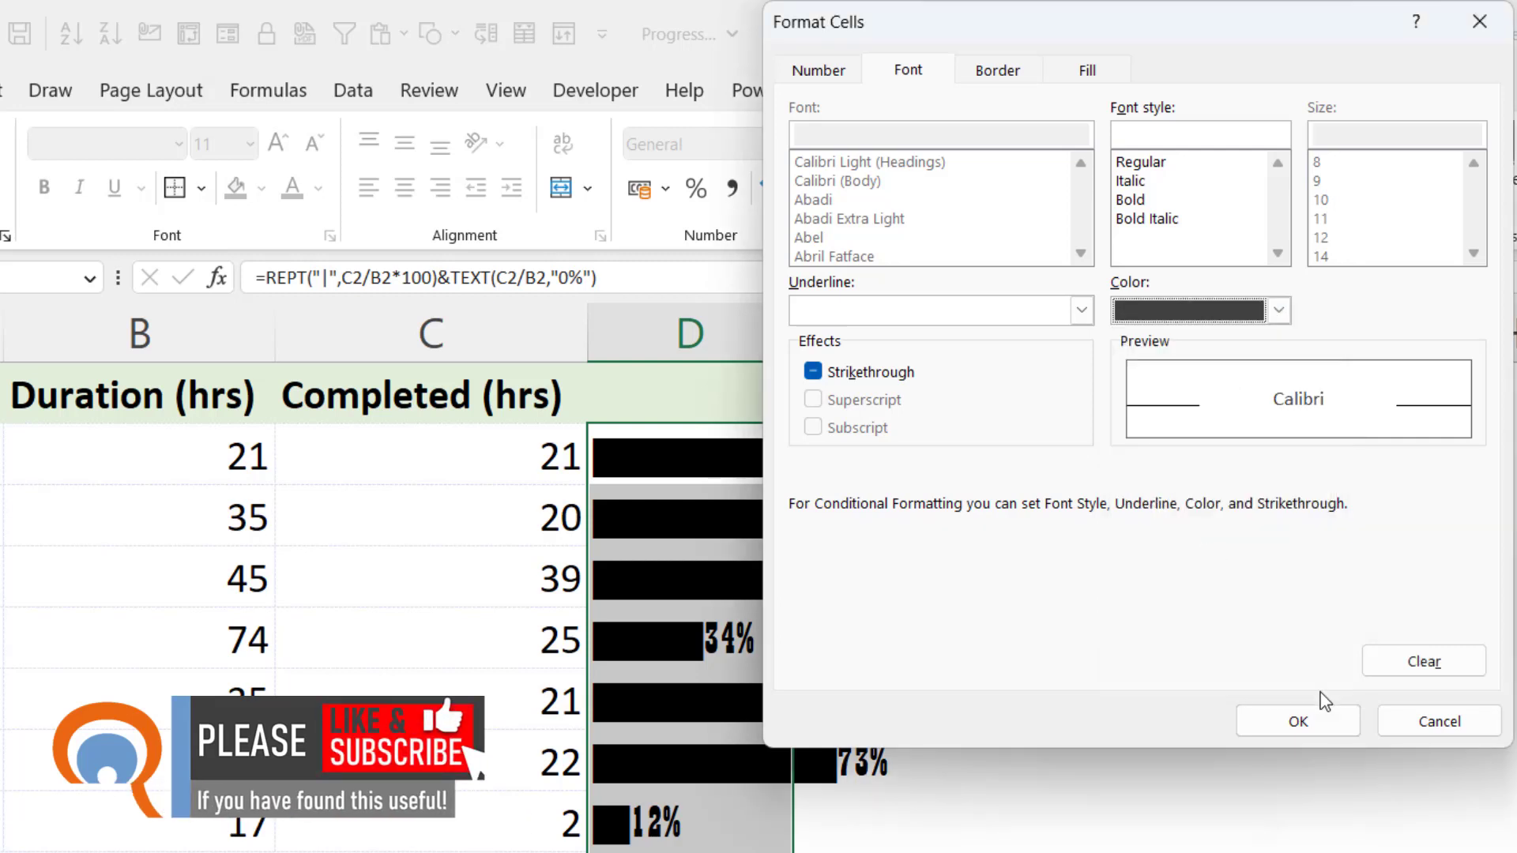
pyautogui.click(1299, 722)
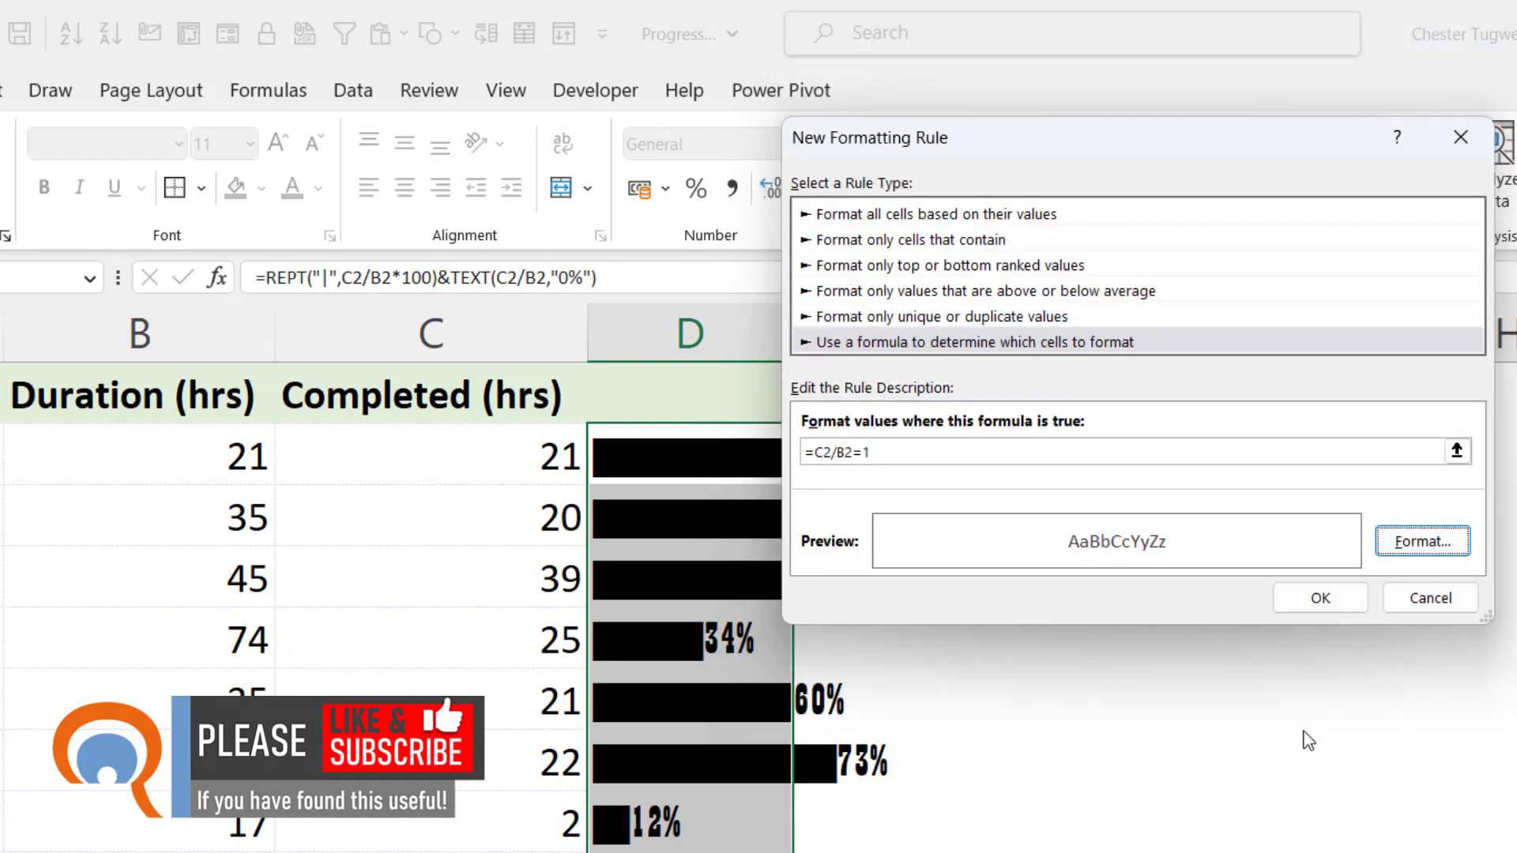
pyautogui.click(1307, 600)
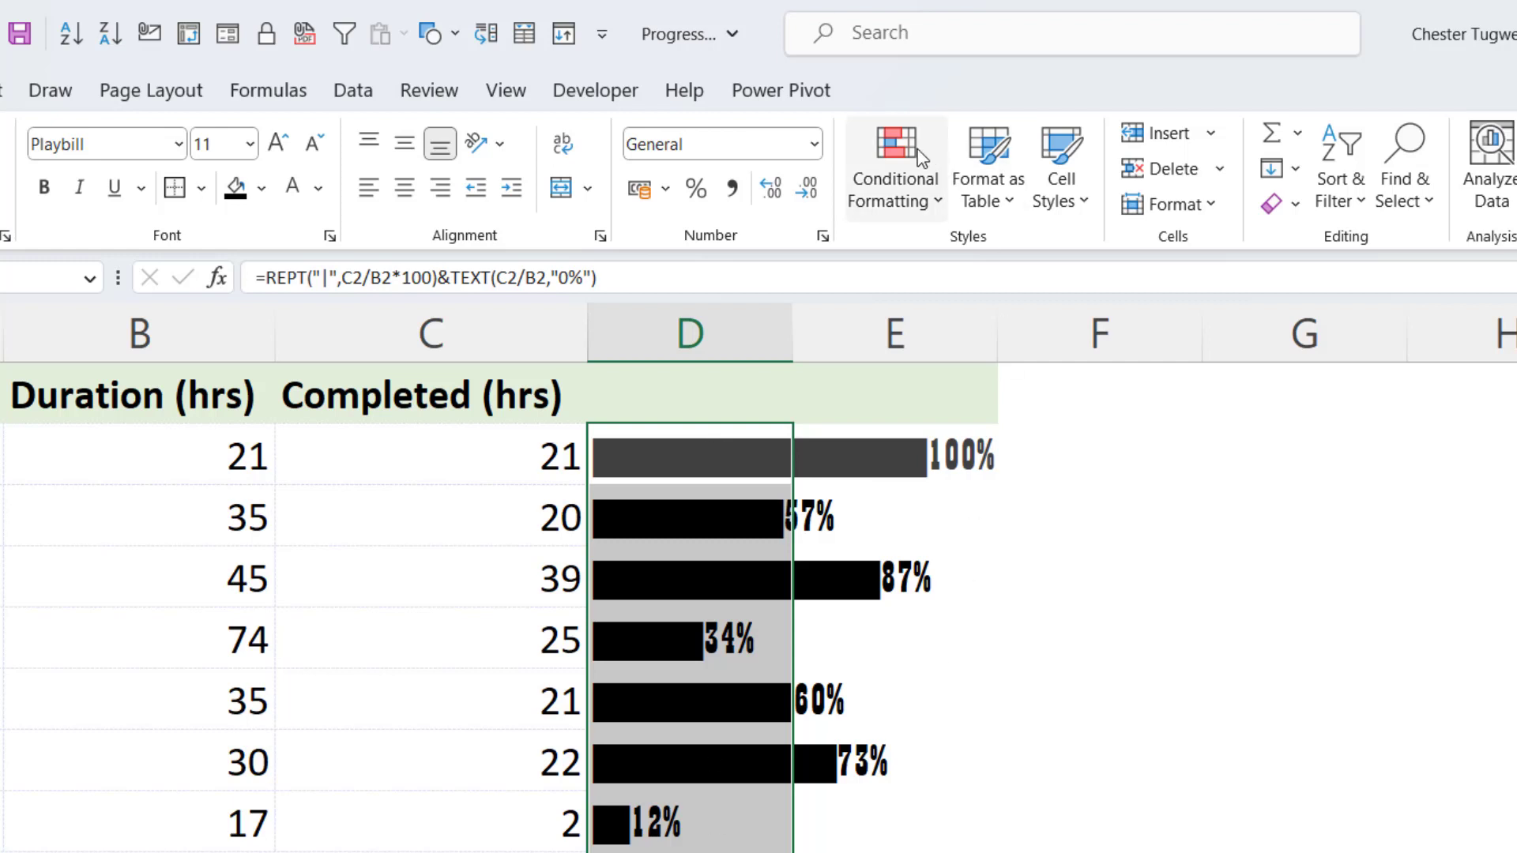
# Step: Create a new formula rule for the bars with condition =C2/B2>.75, using relative C2 and B2 references
pyautogui.click(912, 187)
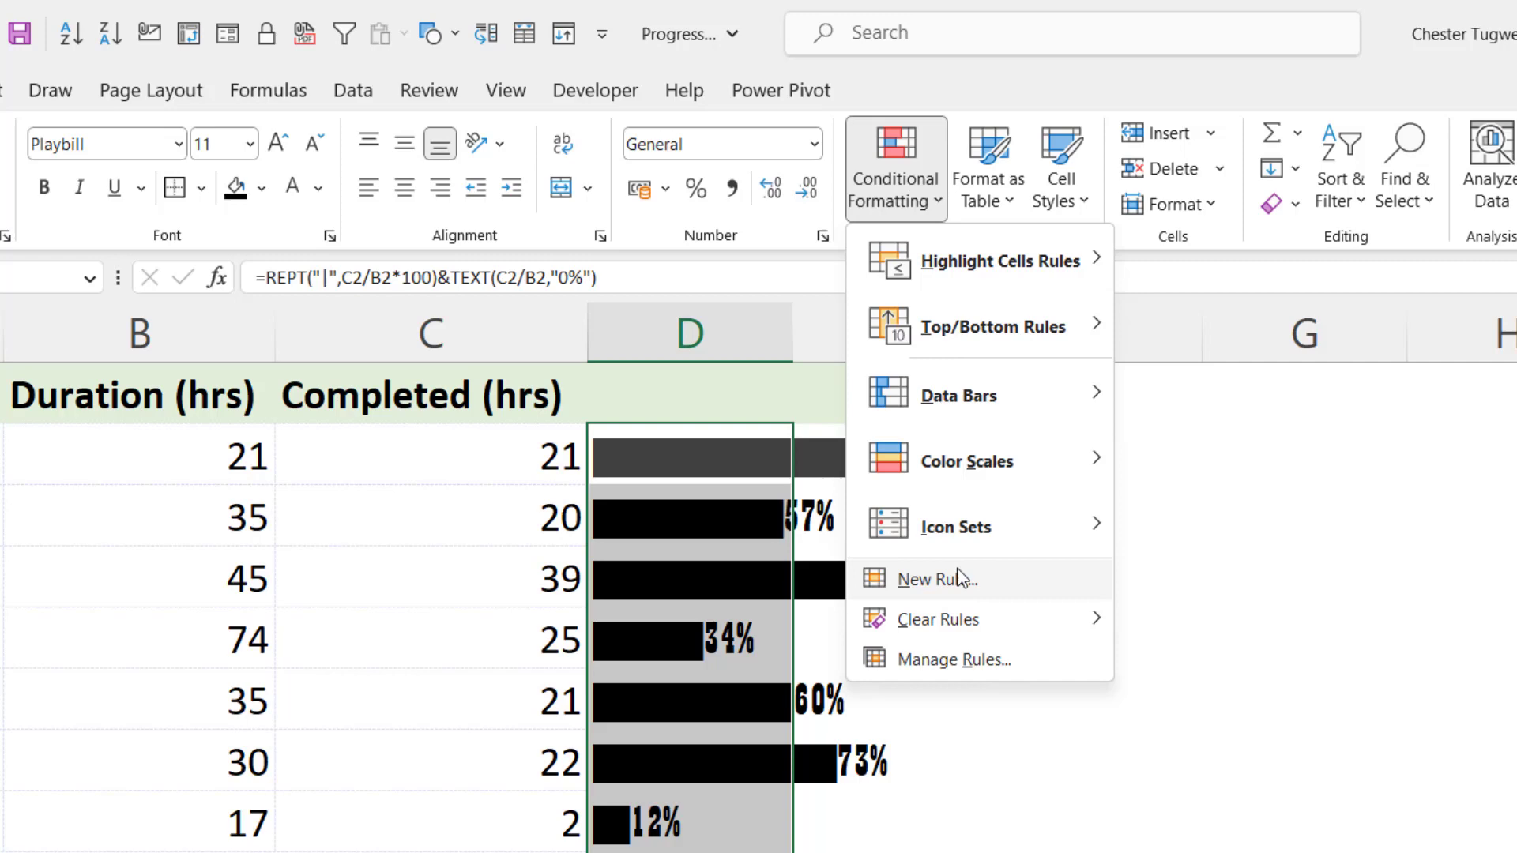
pyautogui.click(885, 577)
pyautogui.click(891, 315)
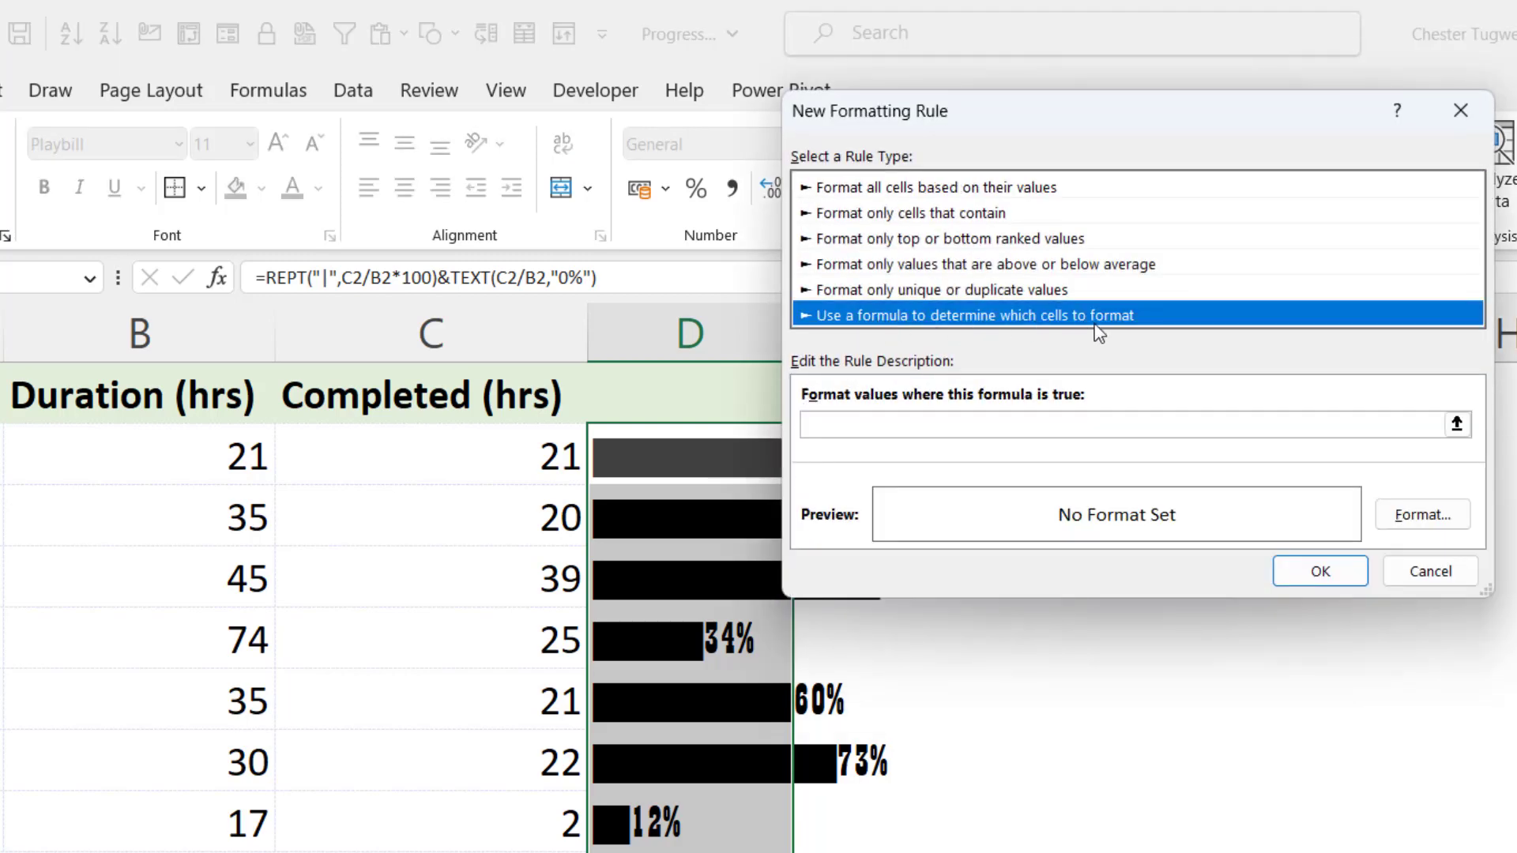
pyautogui.click(831, 427)
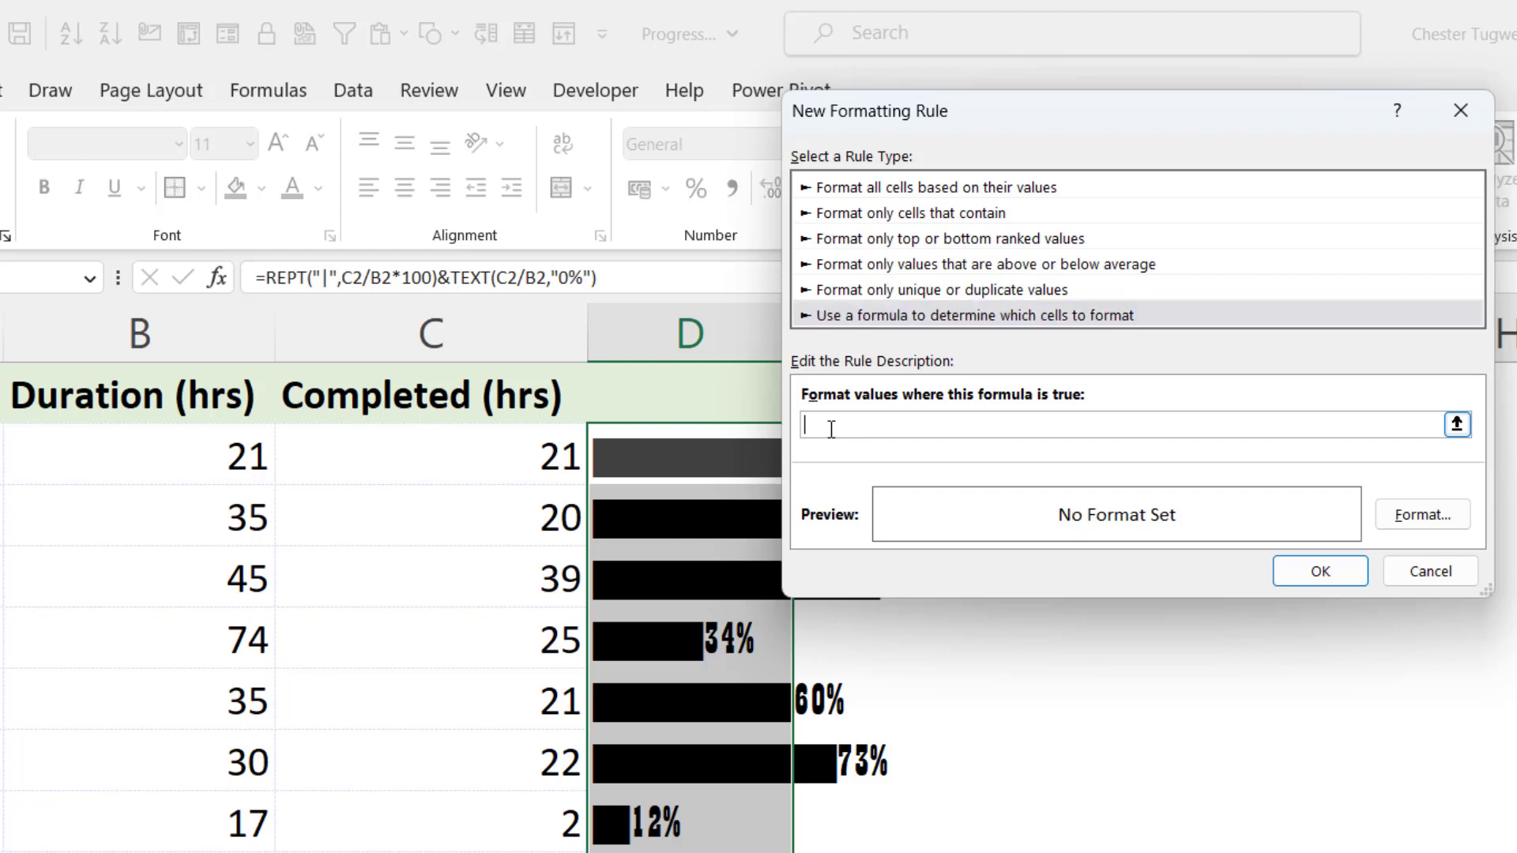
pyautogui.write('=')
pyautogui.click(477, 446)
pyautogui.press('F4')
pyautogui.press('F4')
pyautogui.press('F4')
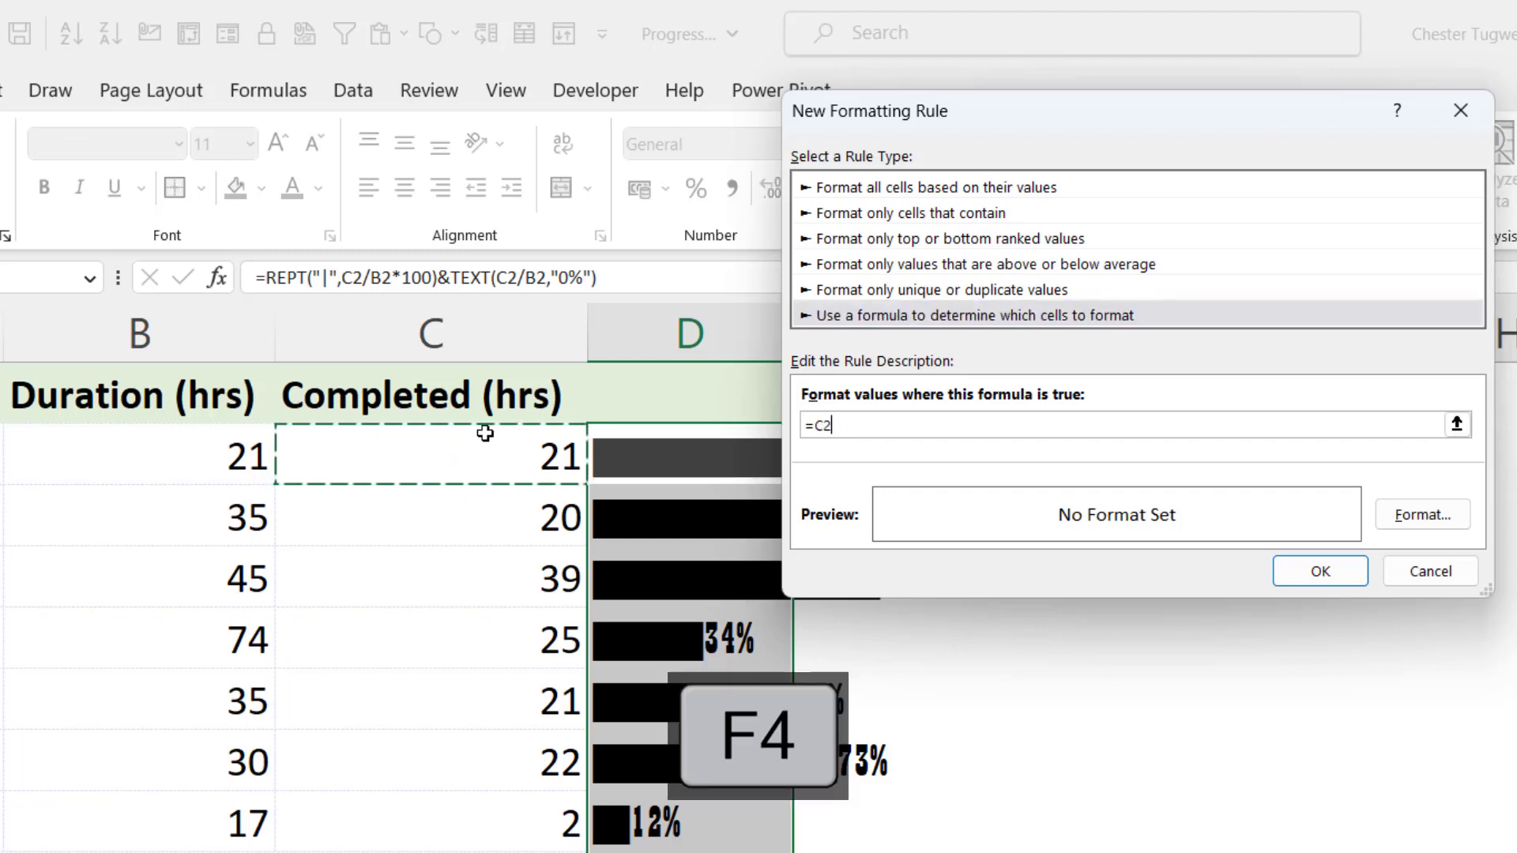
pyautogui.write('/')
pyautogui.click(199, 458)
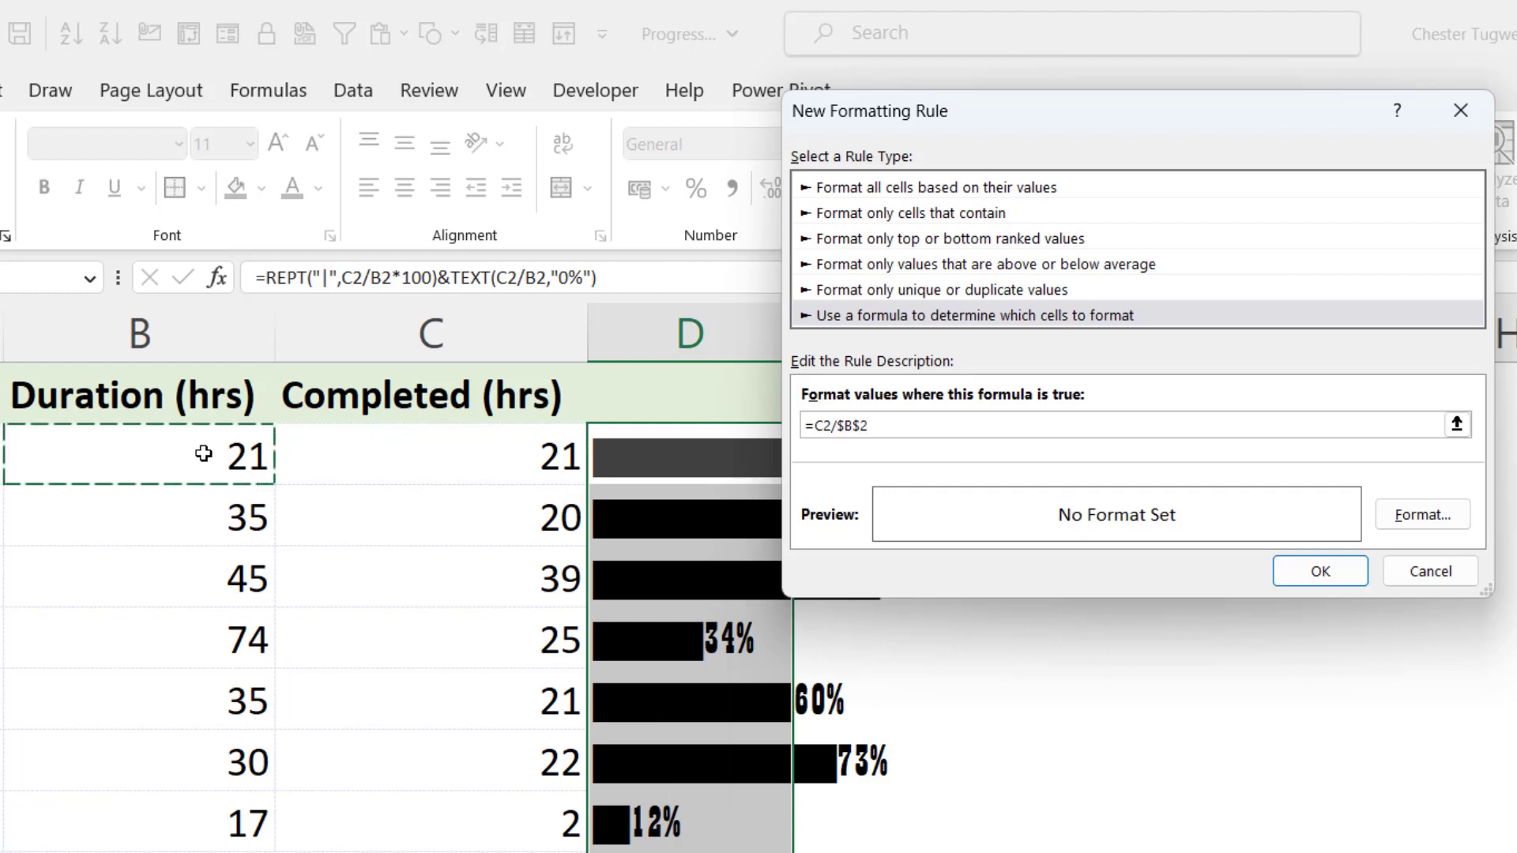
pyautogui.press('F4')
pyautogui.press('F4')
pyautogui.press('F4')
pyautogui.write('>.75')
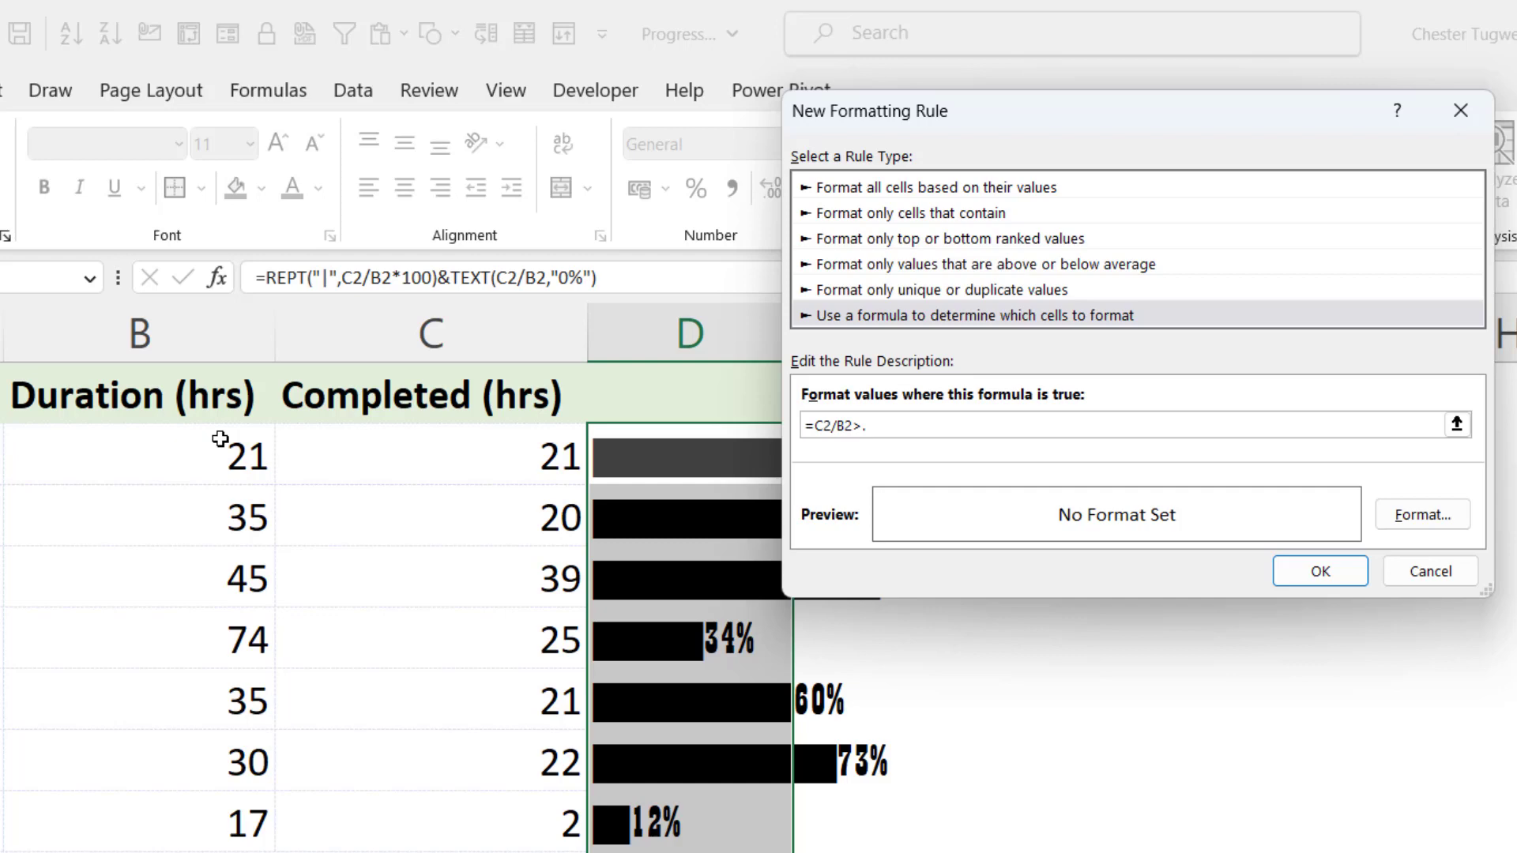
# Step: Give the >.75 rule a dark green font and save it, turning the 100% and 87% bars green
pyautogui.click(1427, 519)
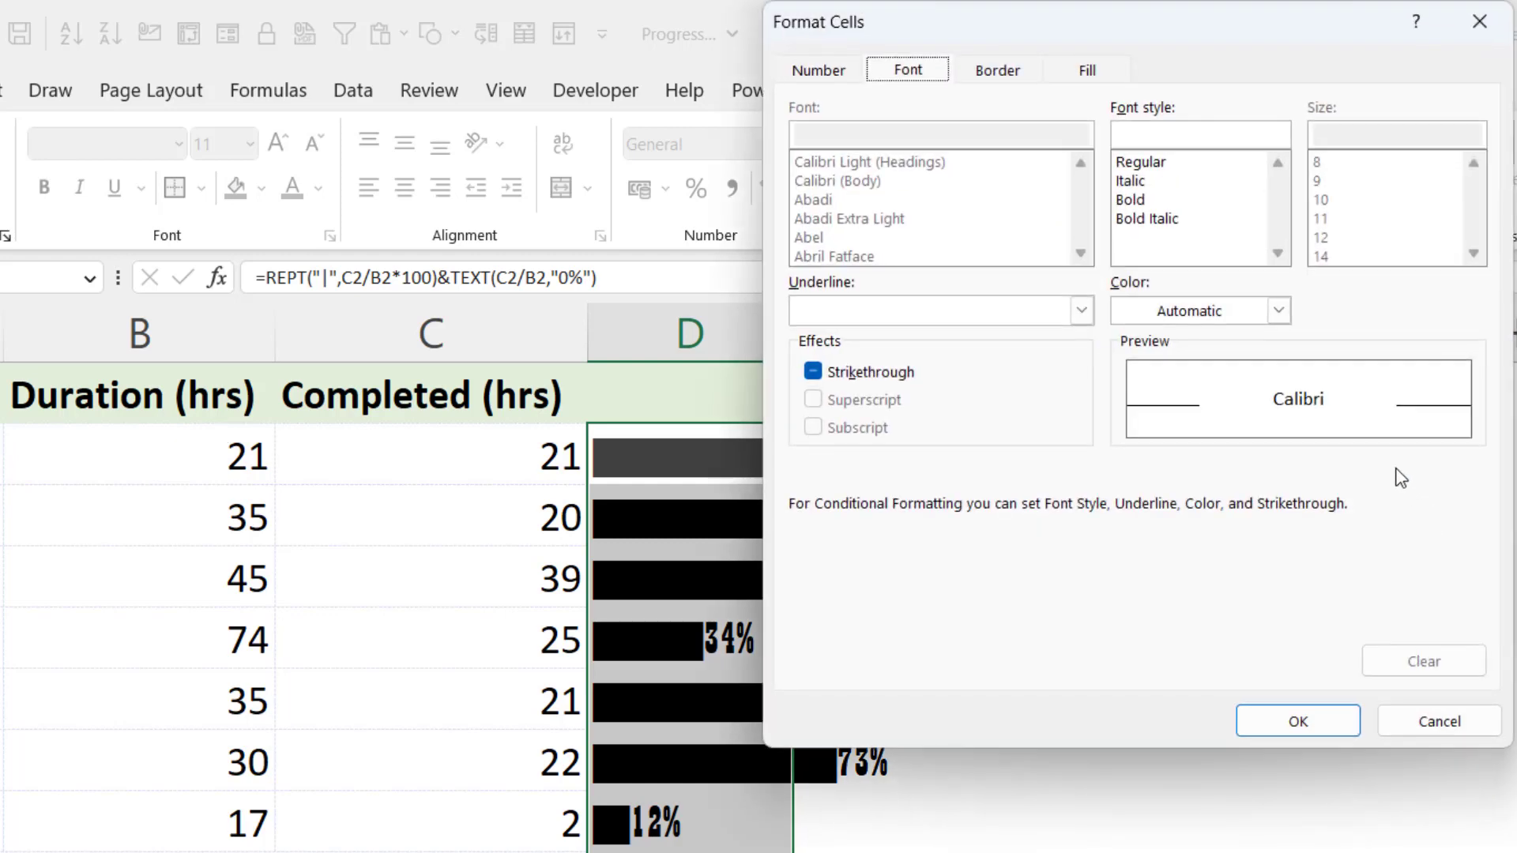
pyautogui.click(1279, 310)
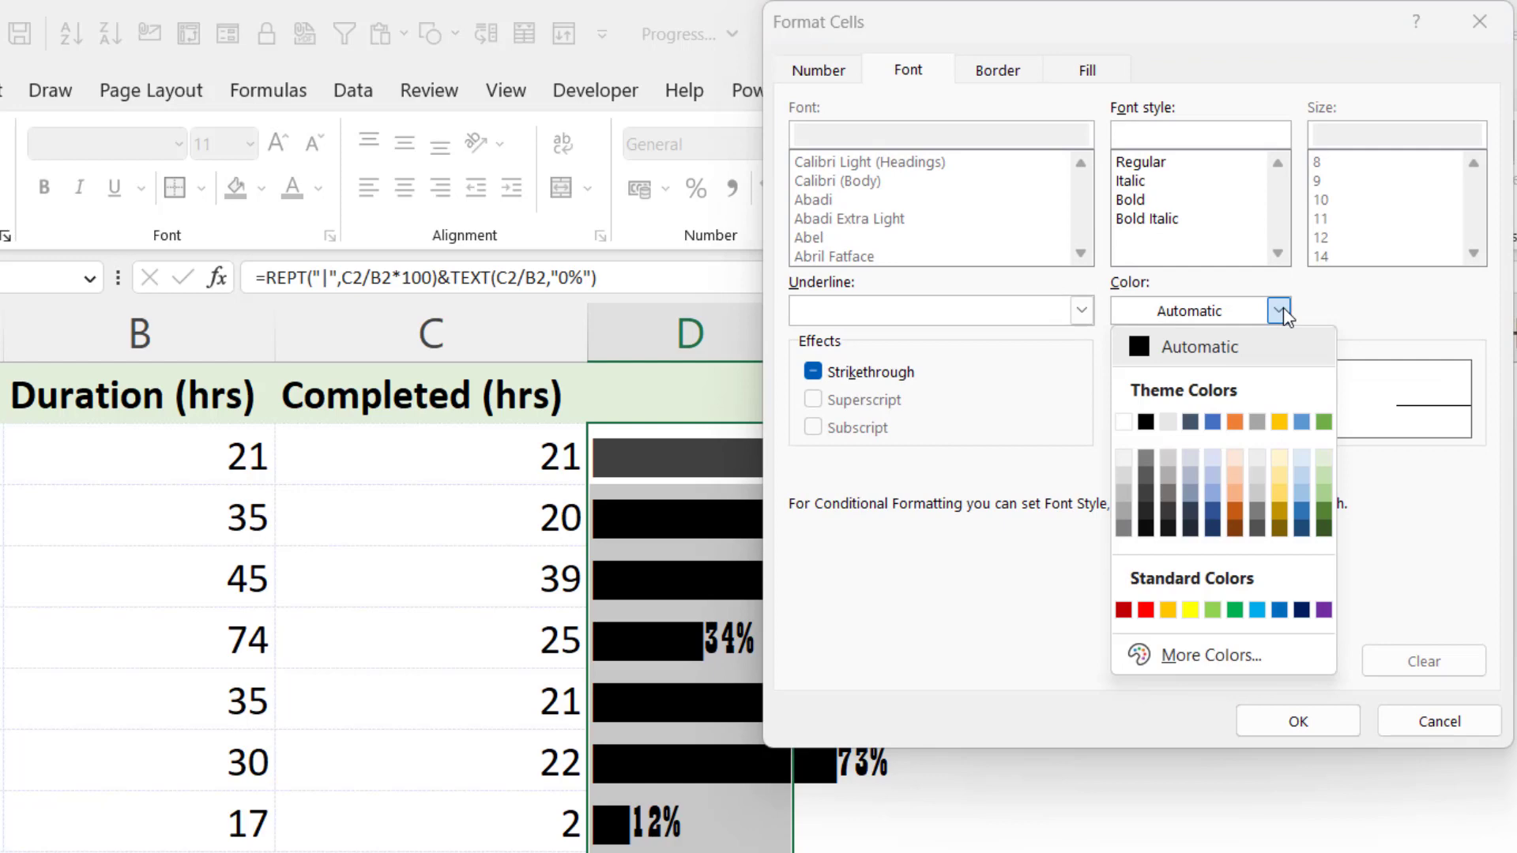
pyautogui.click(1323, 527)
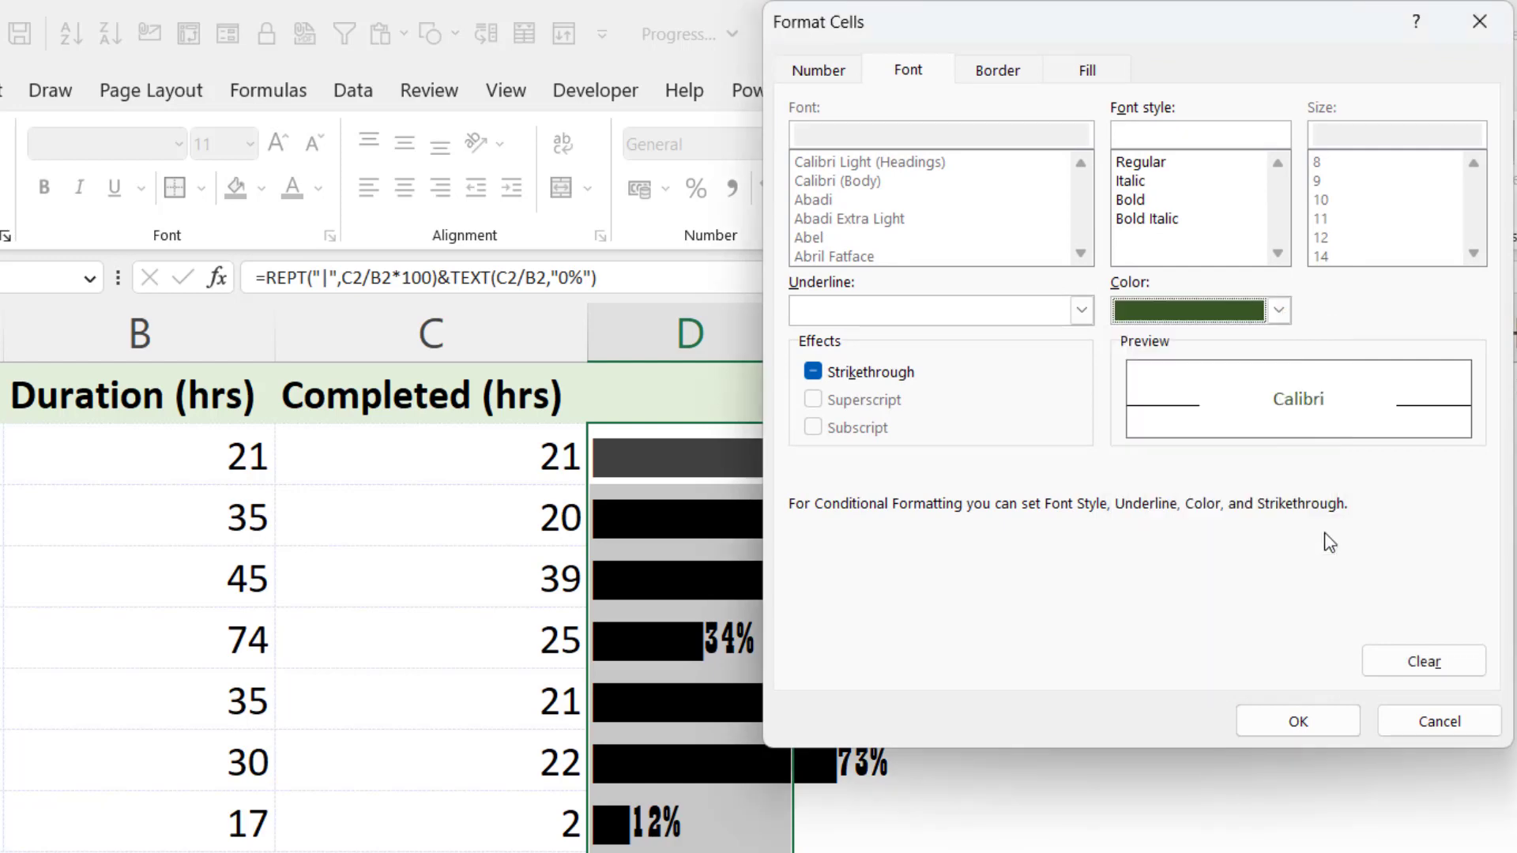
pyautogui.click(1297, 721)
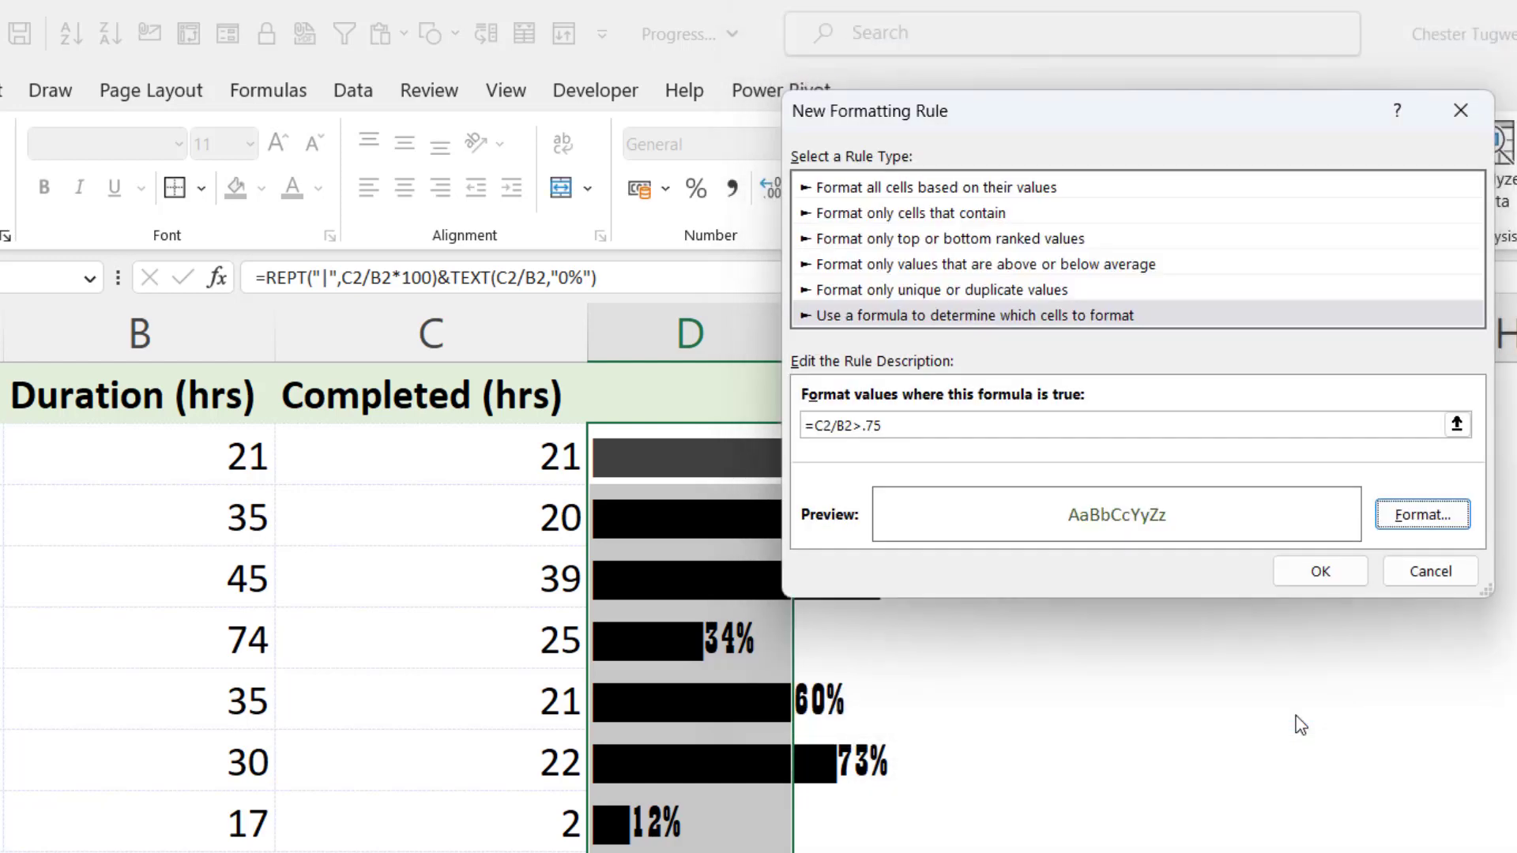
pyautogui.click(1321, 571)
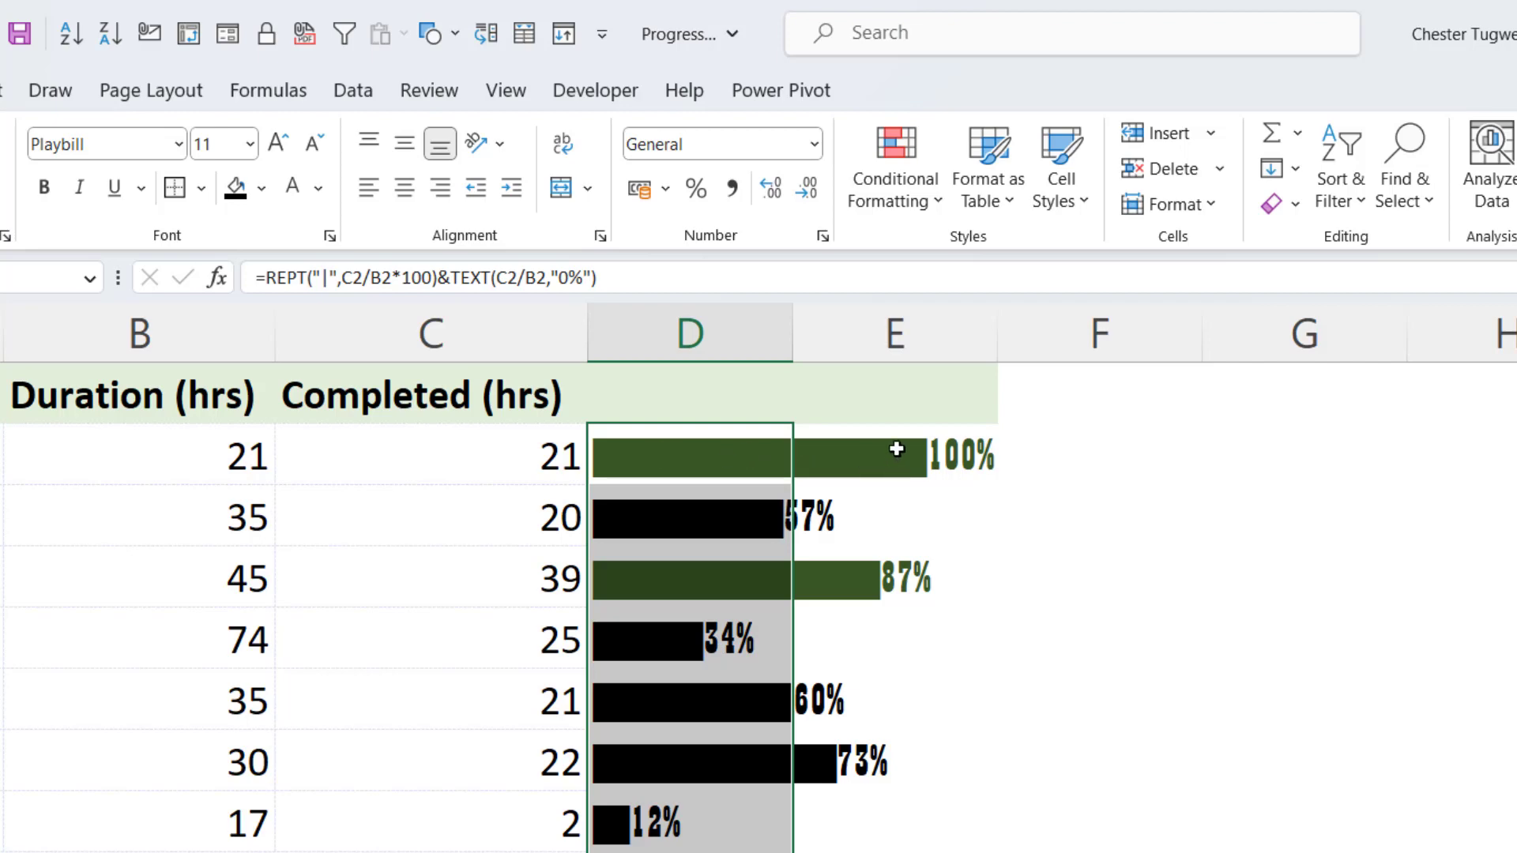
# Step: Move the =C2/B2=1 rule above the >0.75 rule and apply, so Task 1's bar is dark grey again
pyautogui.click(912, 204)
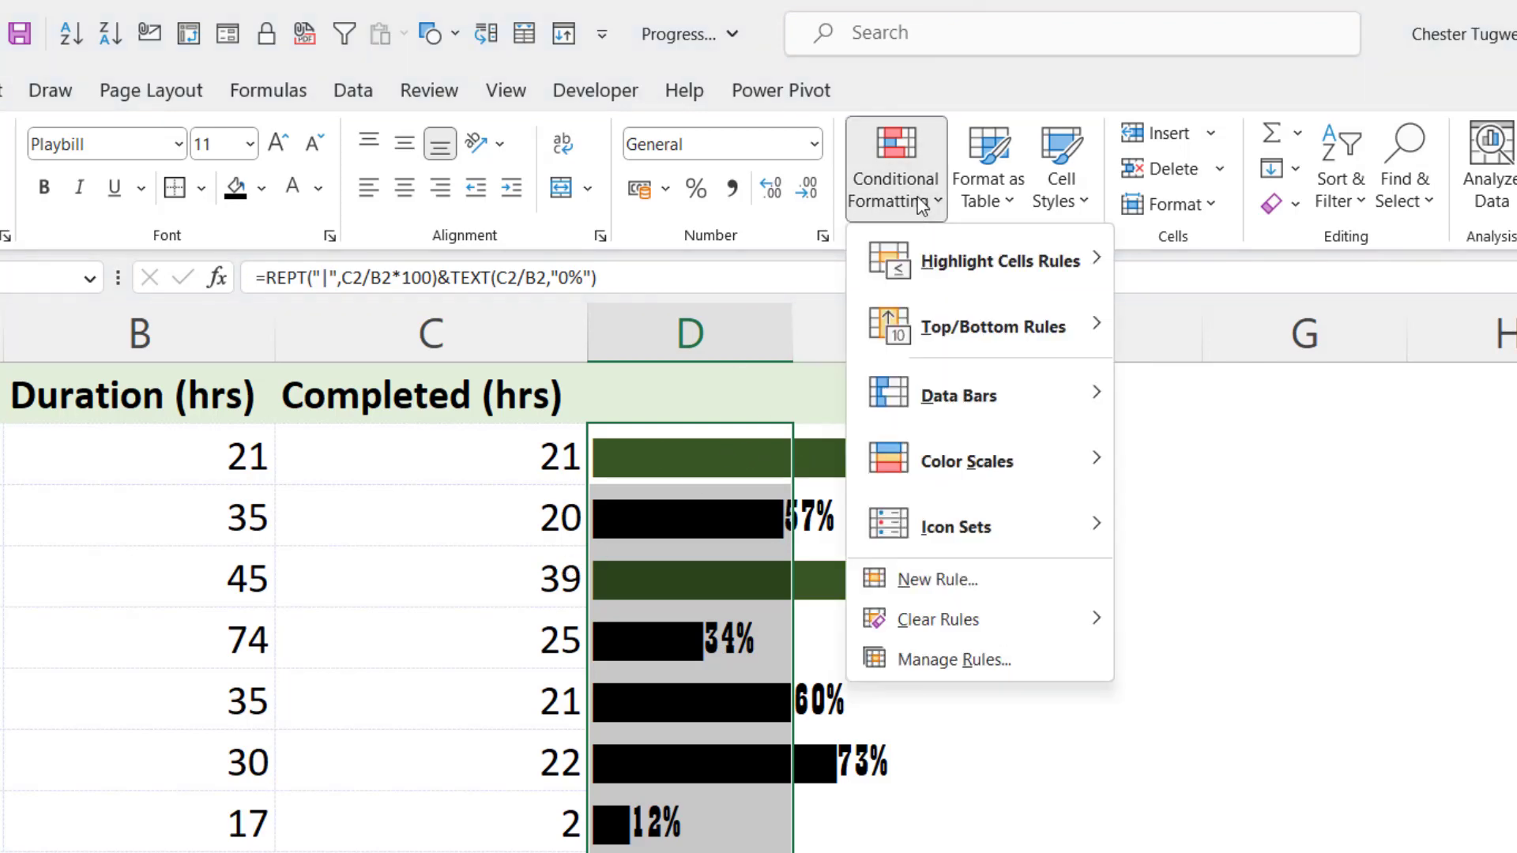
pyautogui.click(910, 668)
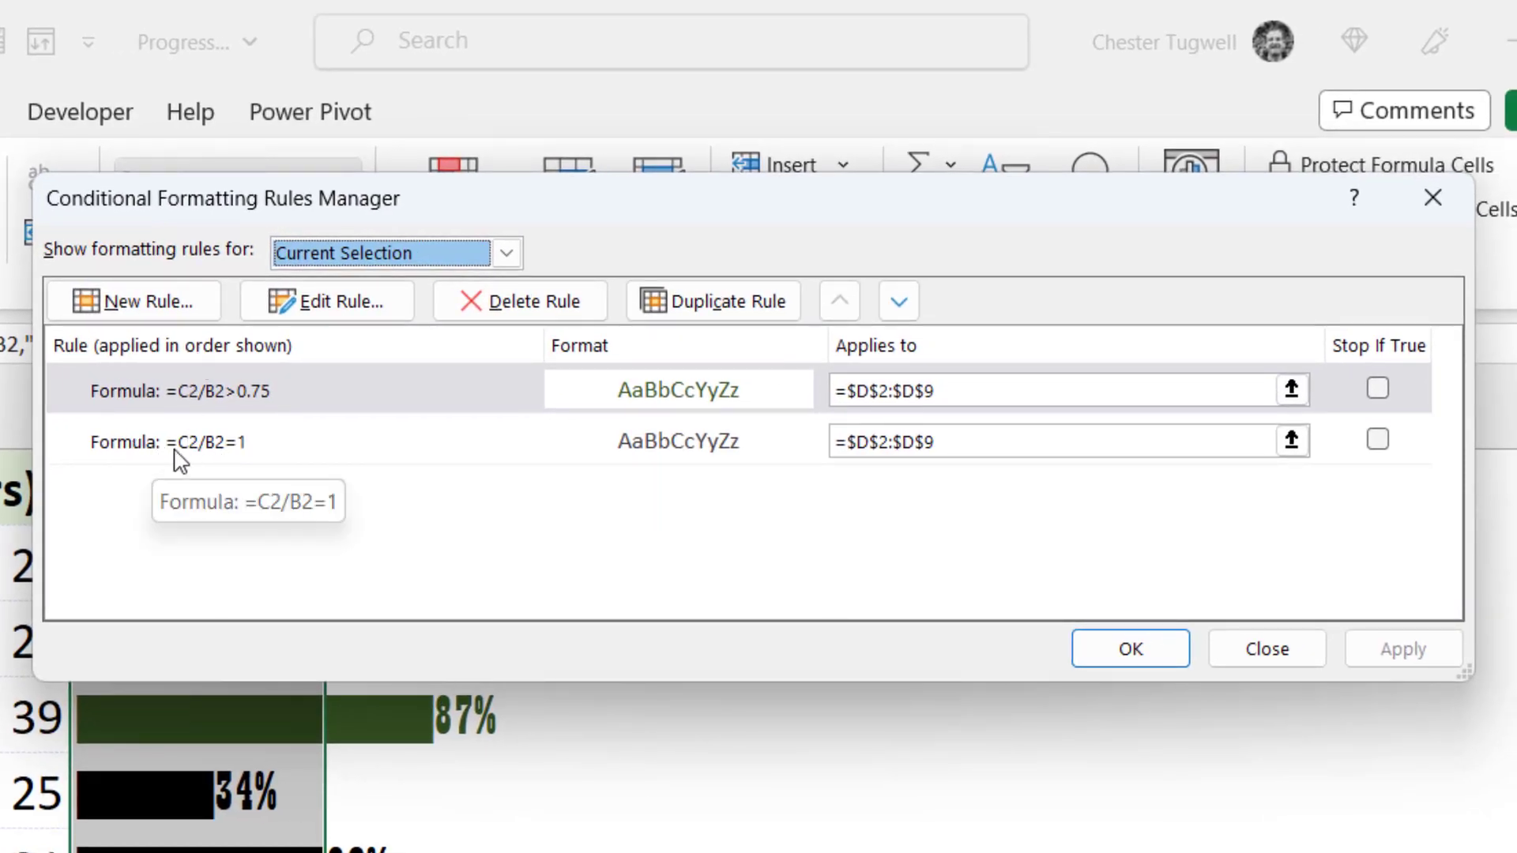
pyautogui.click(195, 452)
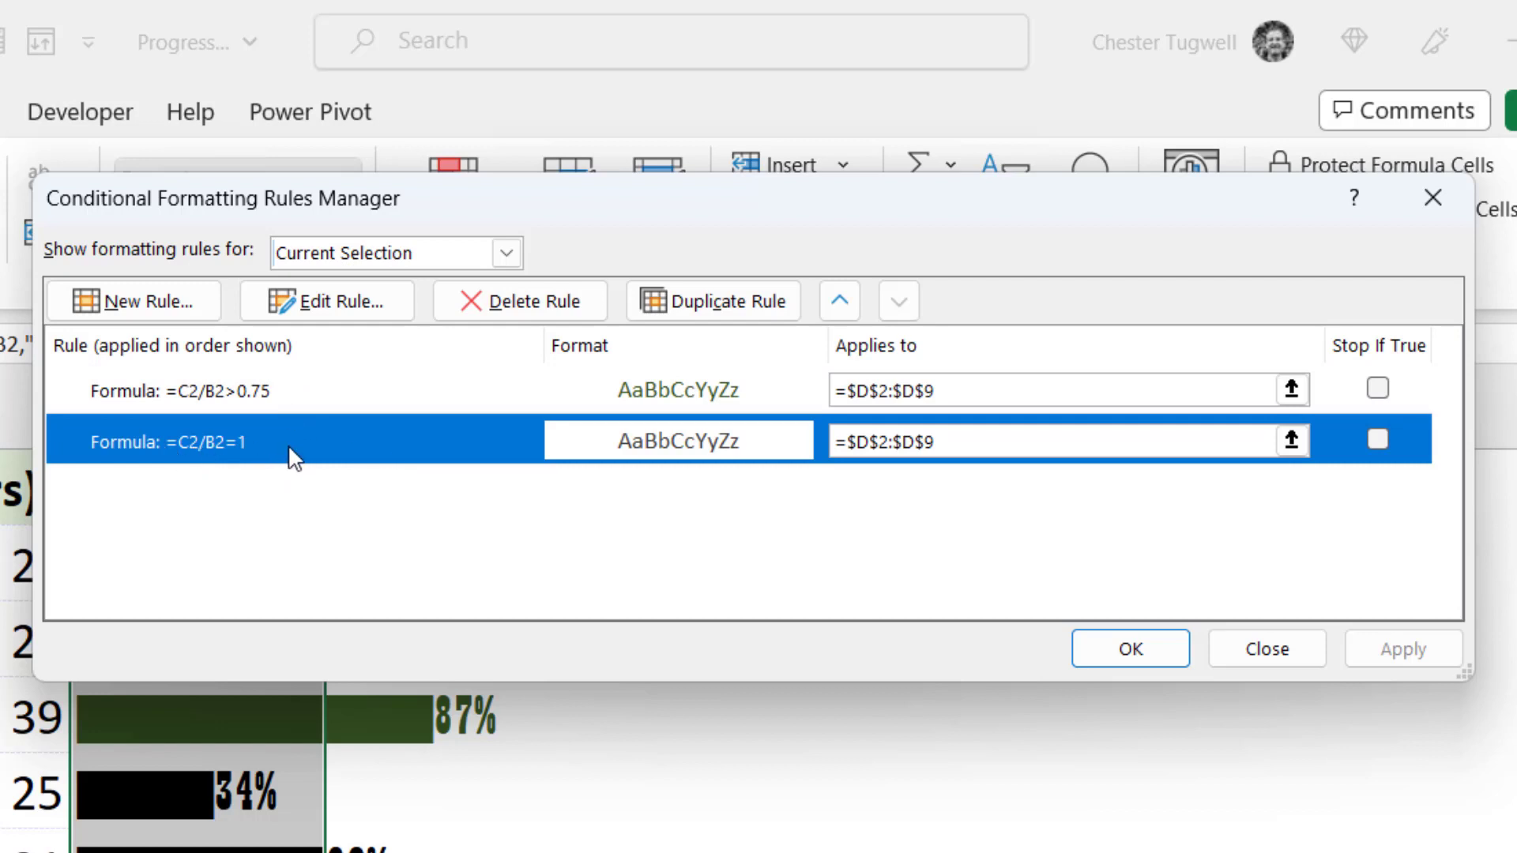
pyautogui.click(839, 303)
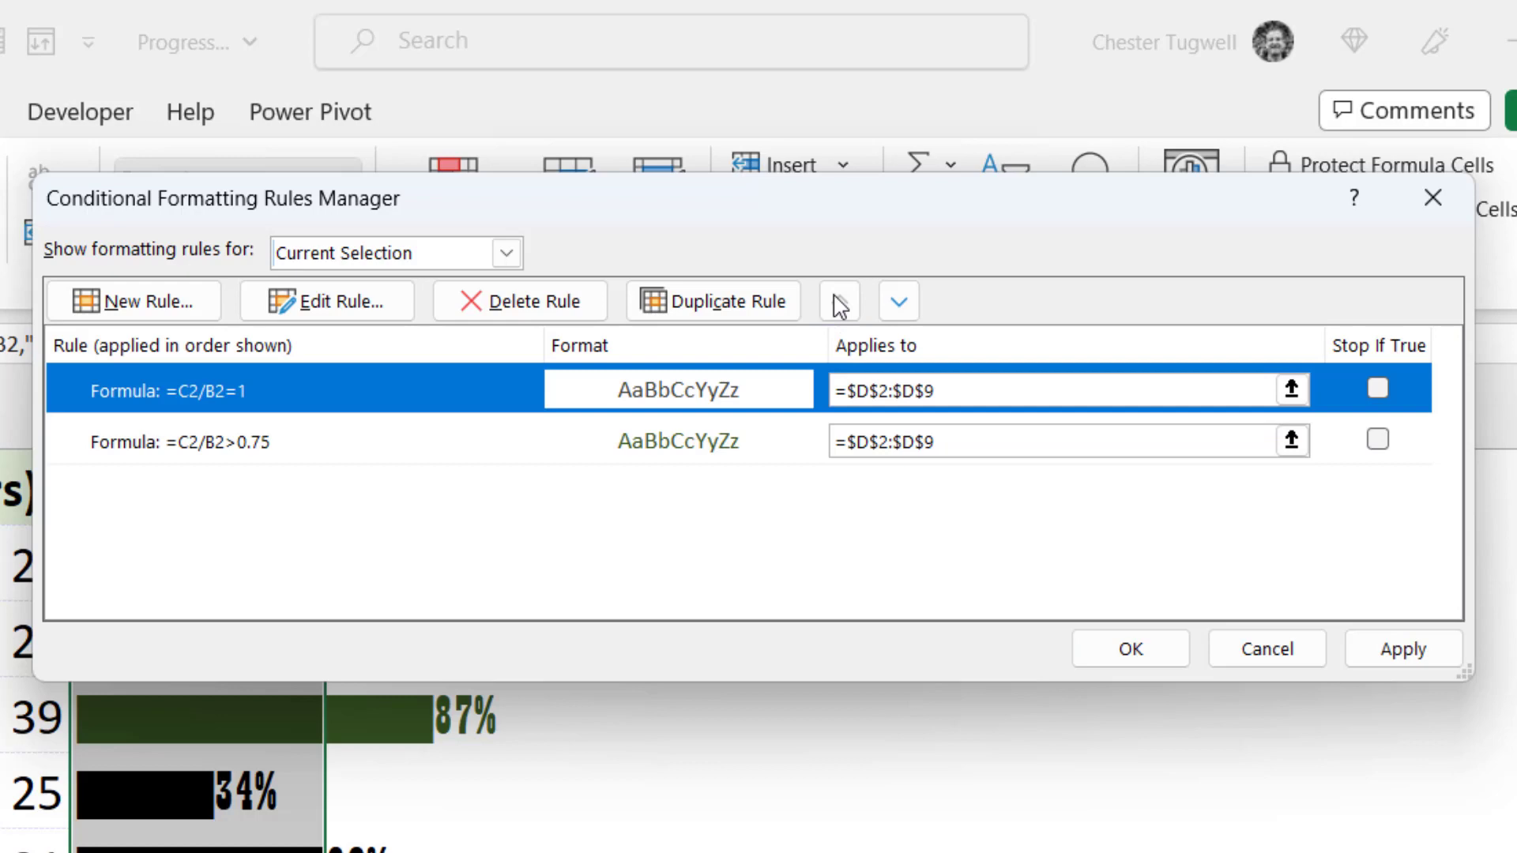
pyautogui.click(1402, 651)
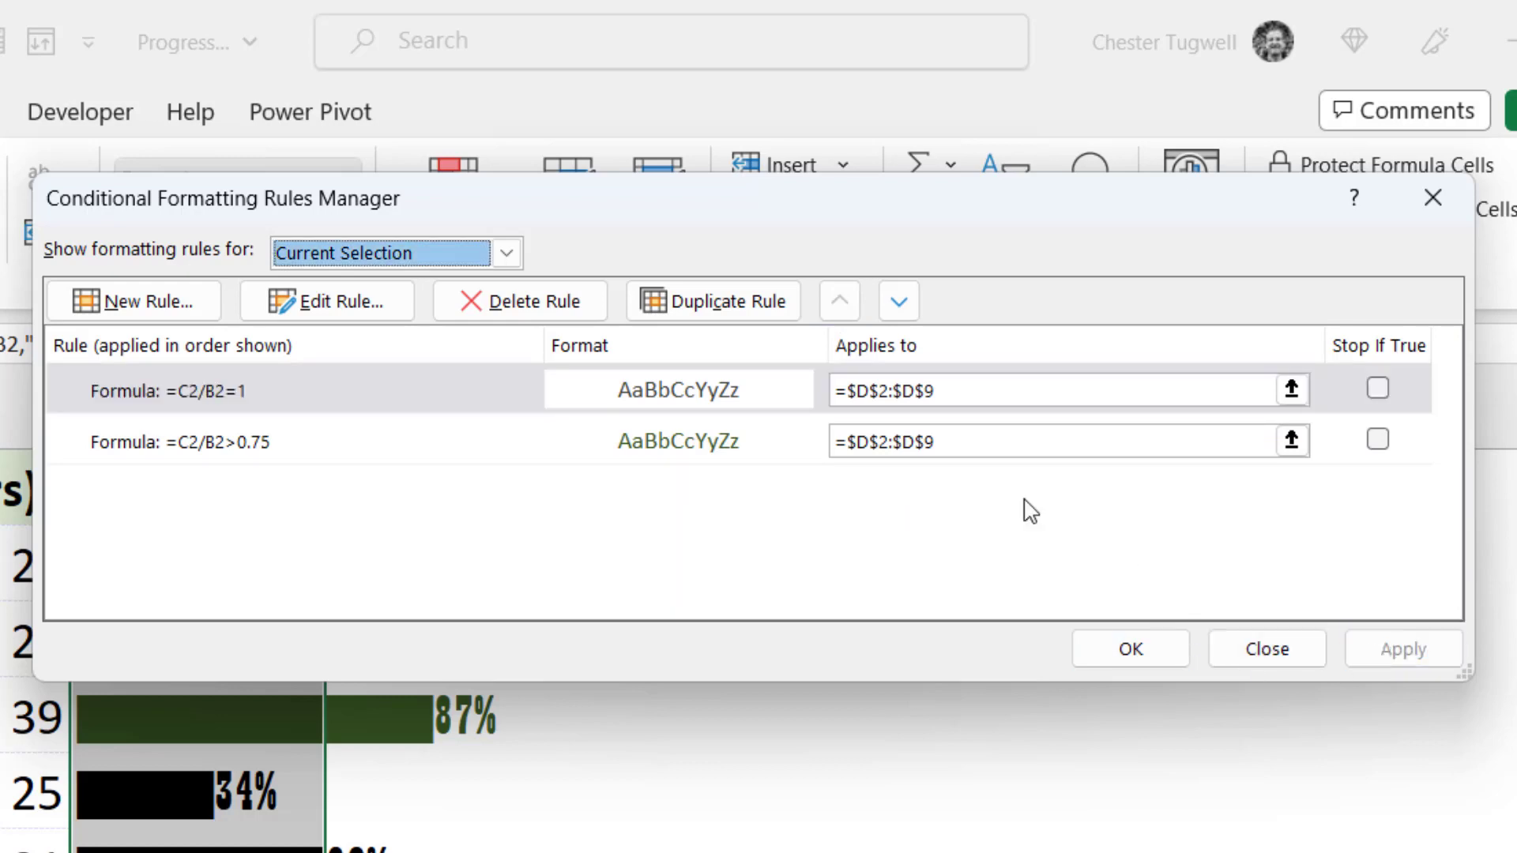
pyautogui.moveTo(964, 225); pyautogui.dragTo(1470, 160)
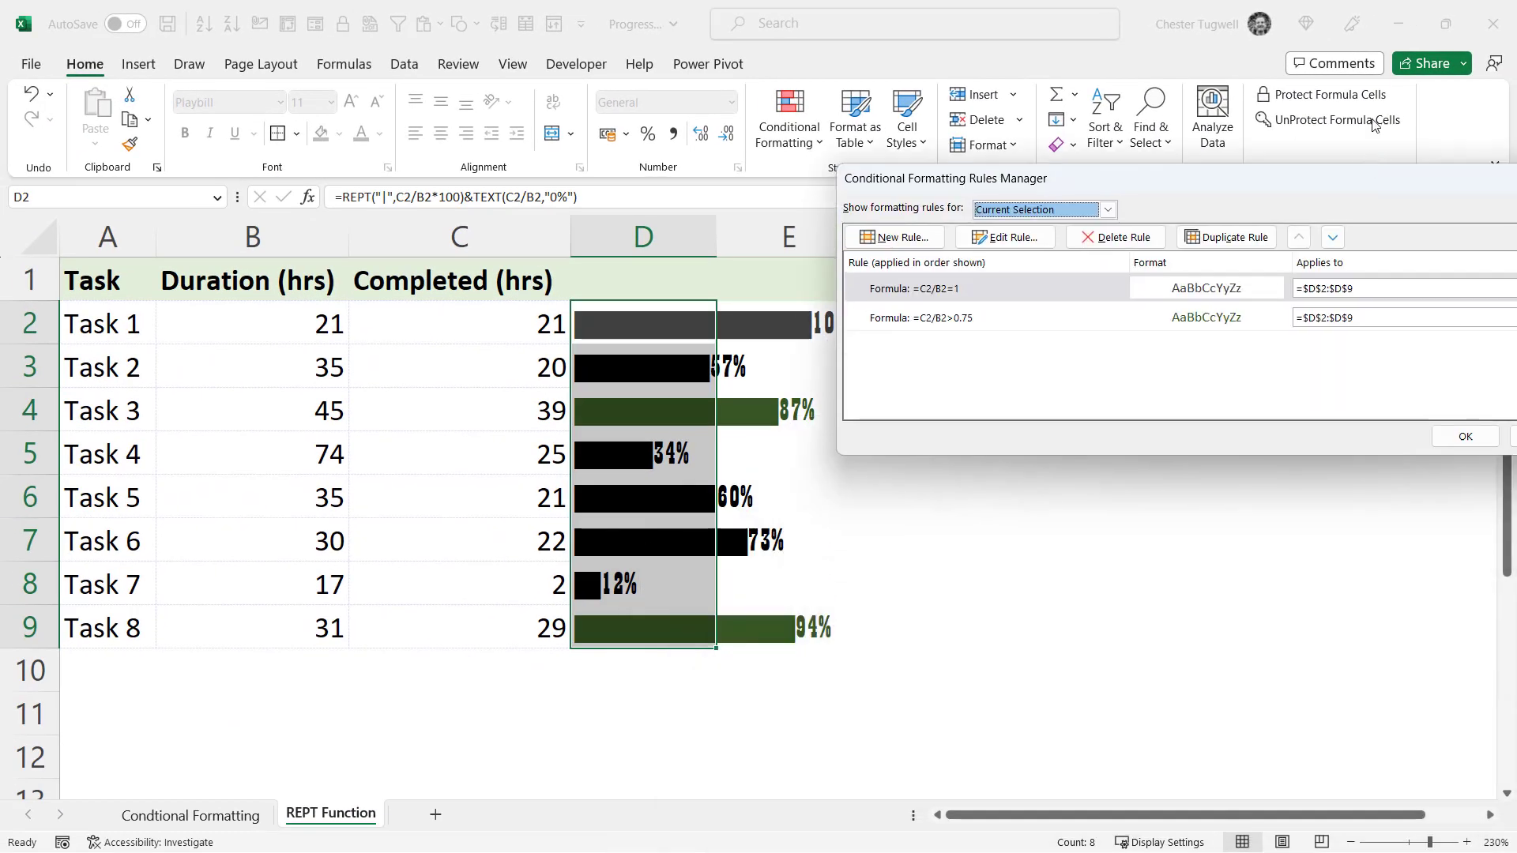
pyautogui.moveTo(1372, 90); pyautogui.dragTo(1409, 94)
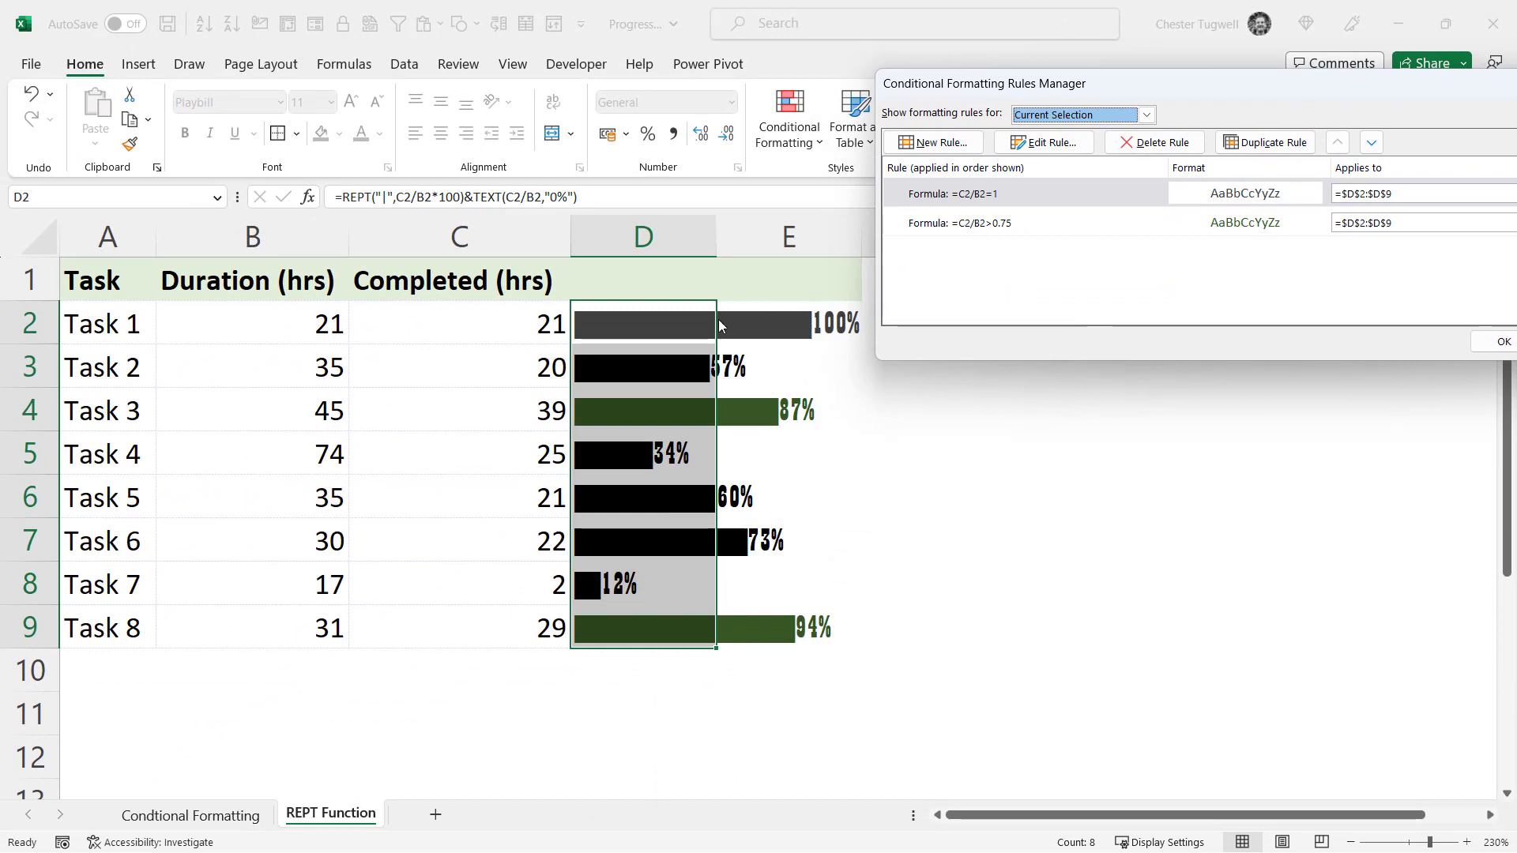
pyautogui.moveTo(1200, 90); pyautogui.dragTo(951, 64)
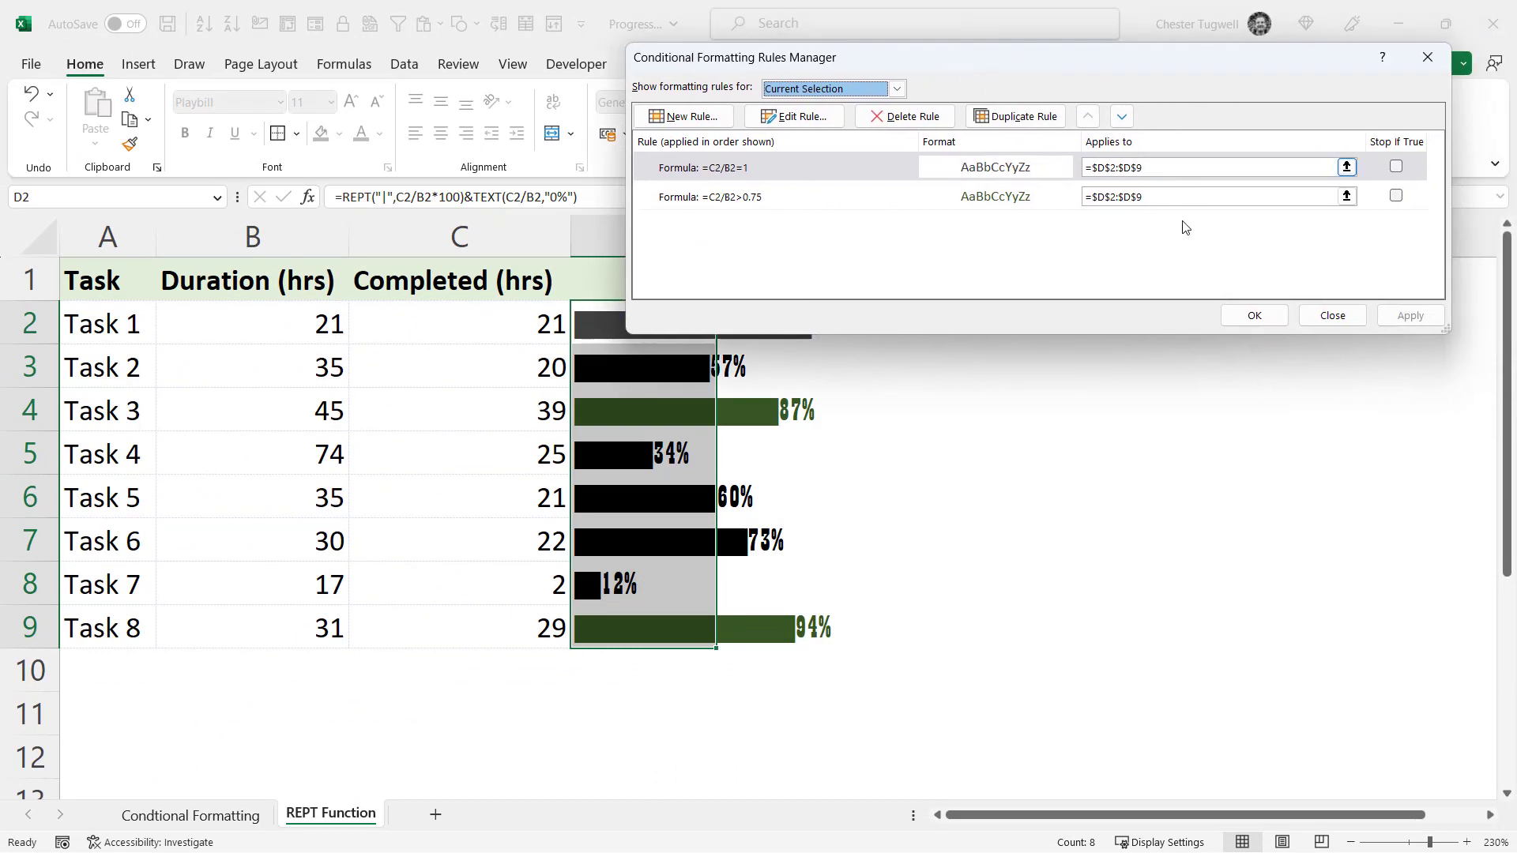
pyautogui.click(1254, 315)
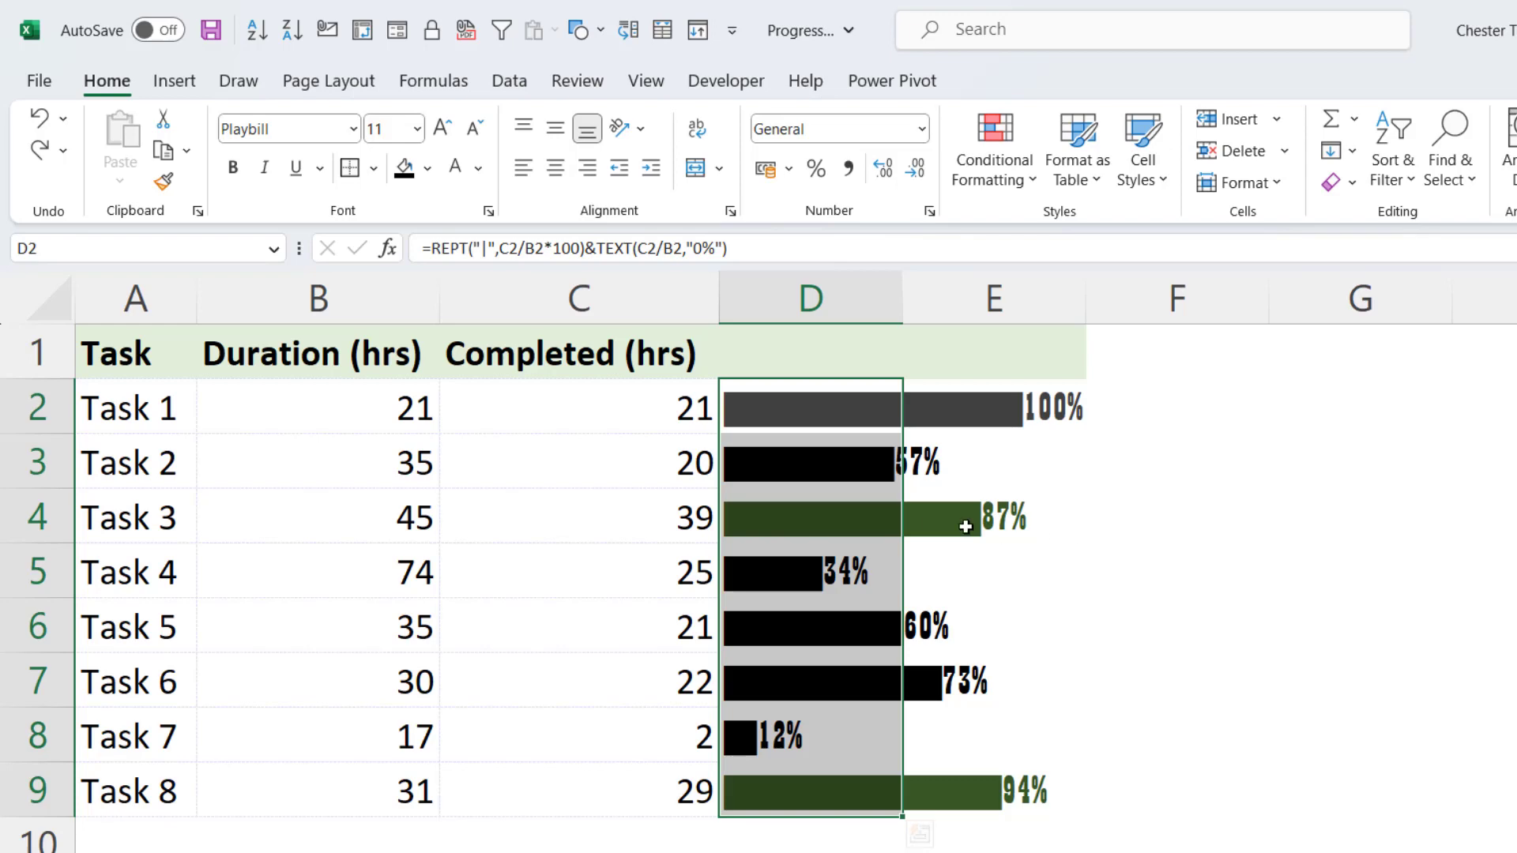
# Step: Create a third formula rule for the bars with condition =C2/B2>.5, using relative C2 and B2 references
pyautogui.click(1021, 158)
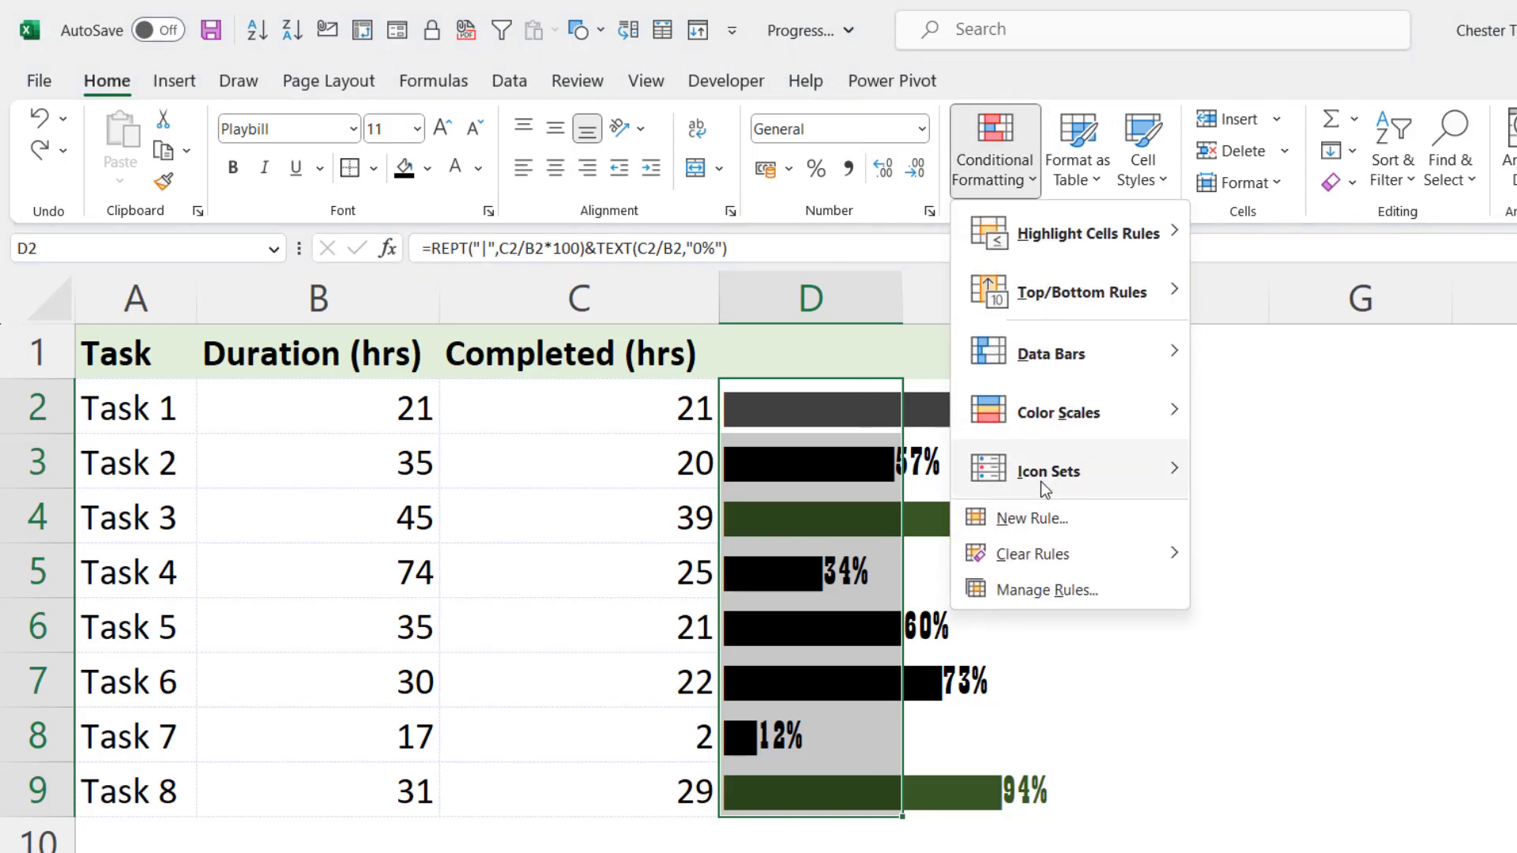
pyautogui.click(1032, 518)
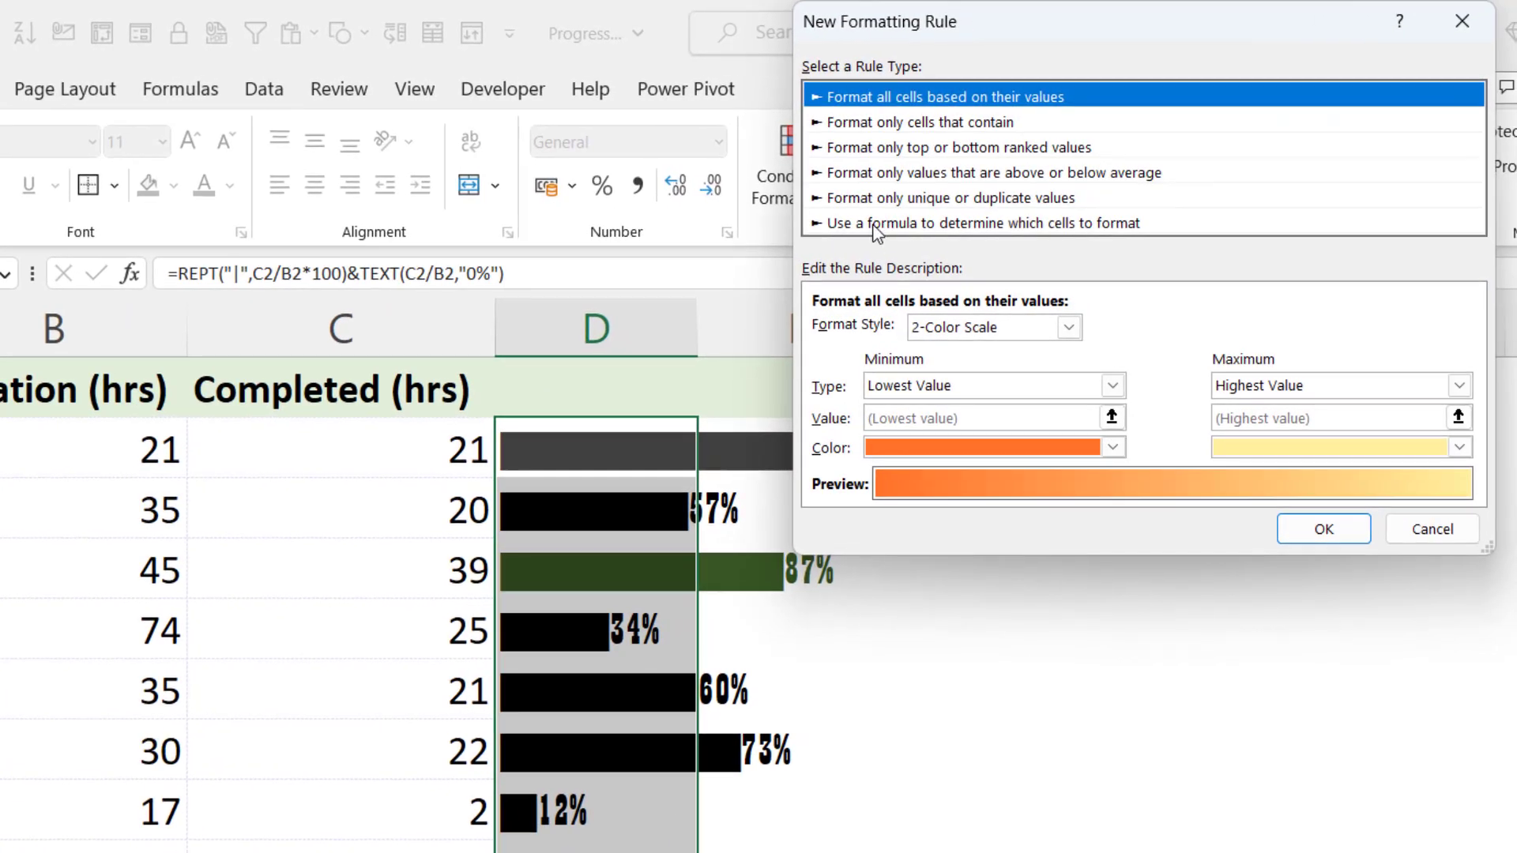
pyautogui.click(875, 224)
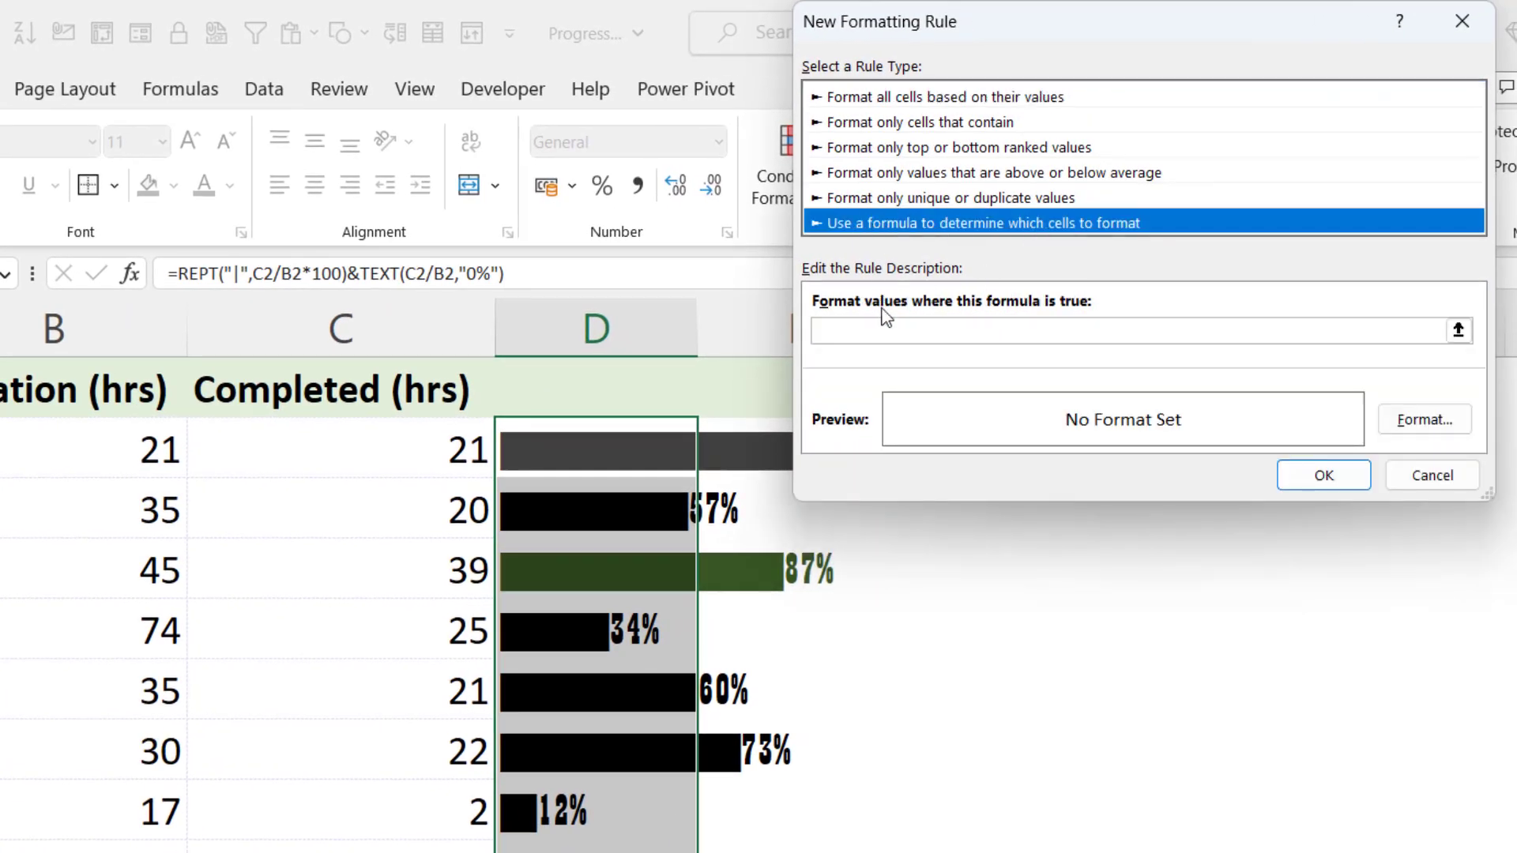
pyautogui.click(867, 328)
pyautogui.write('=')
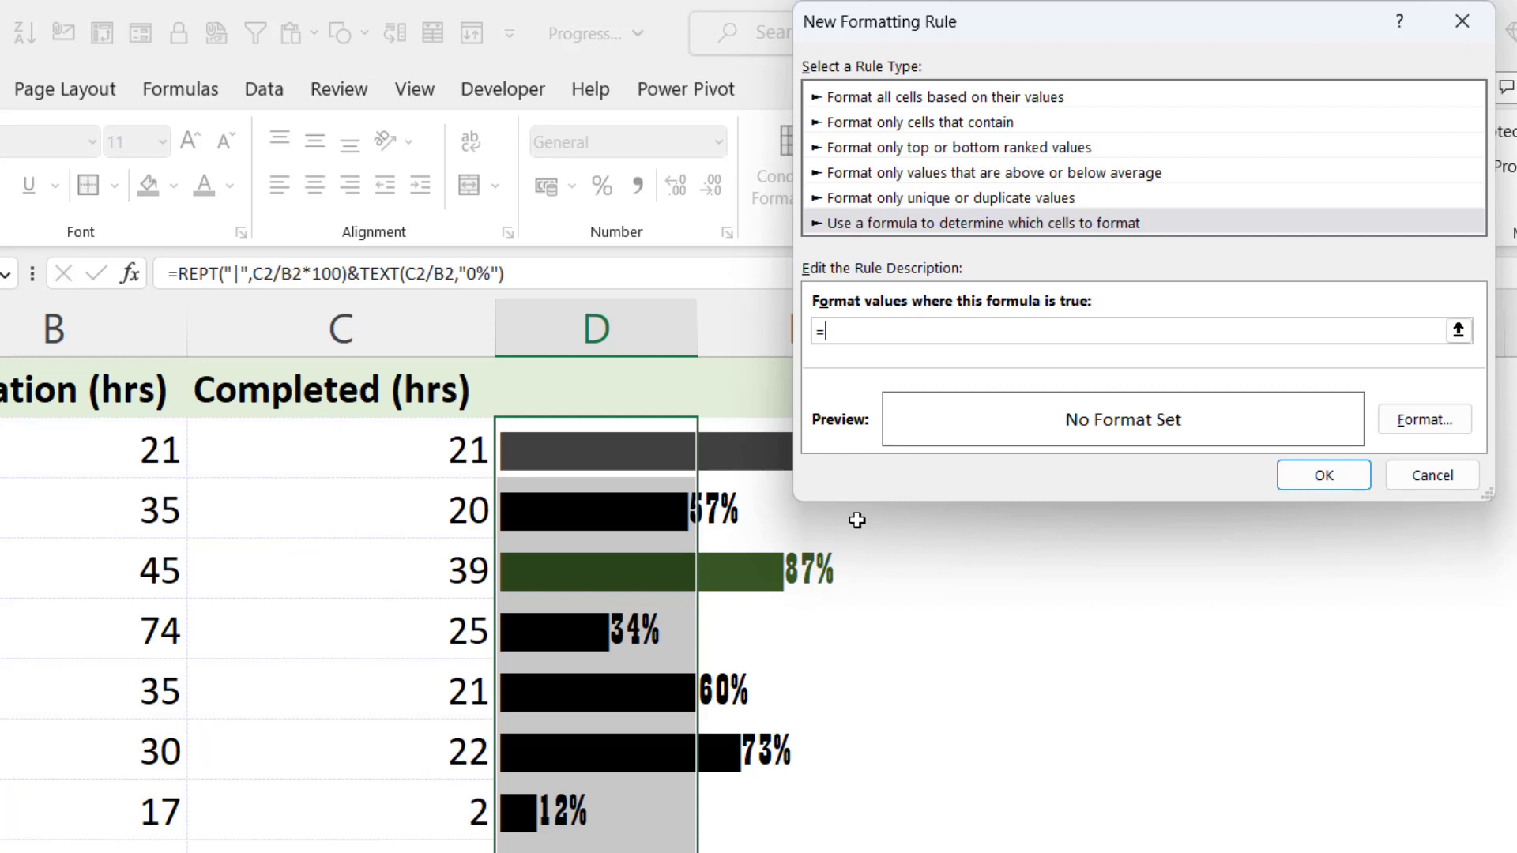
pyautogui.click(415, 435)
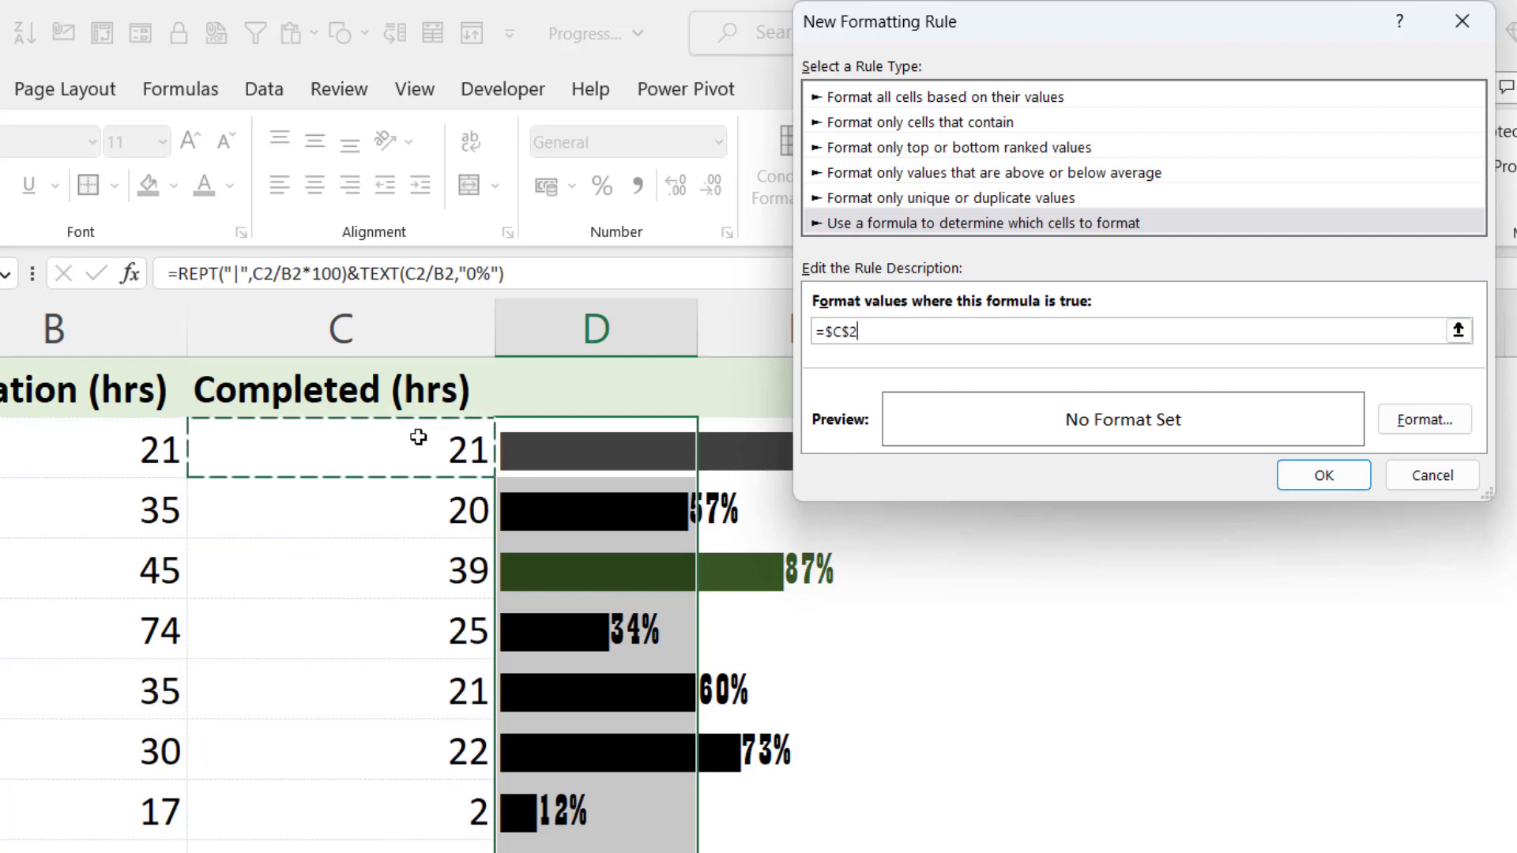
pyautogui.press('F4')
pyautogui.press('F4')
pyautogui.press('F4')
pyautogui.write('/')
pyautogui.click(144, 439)
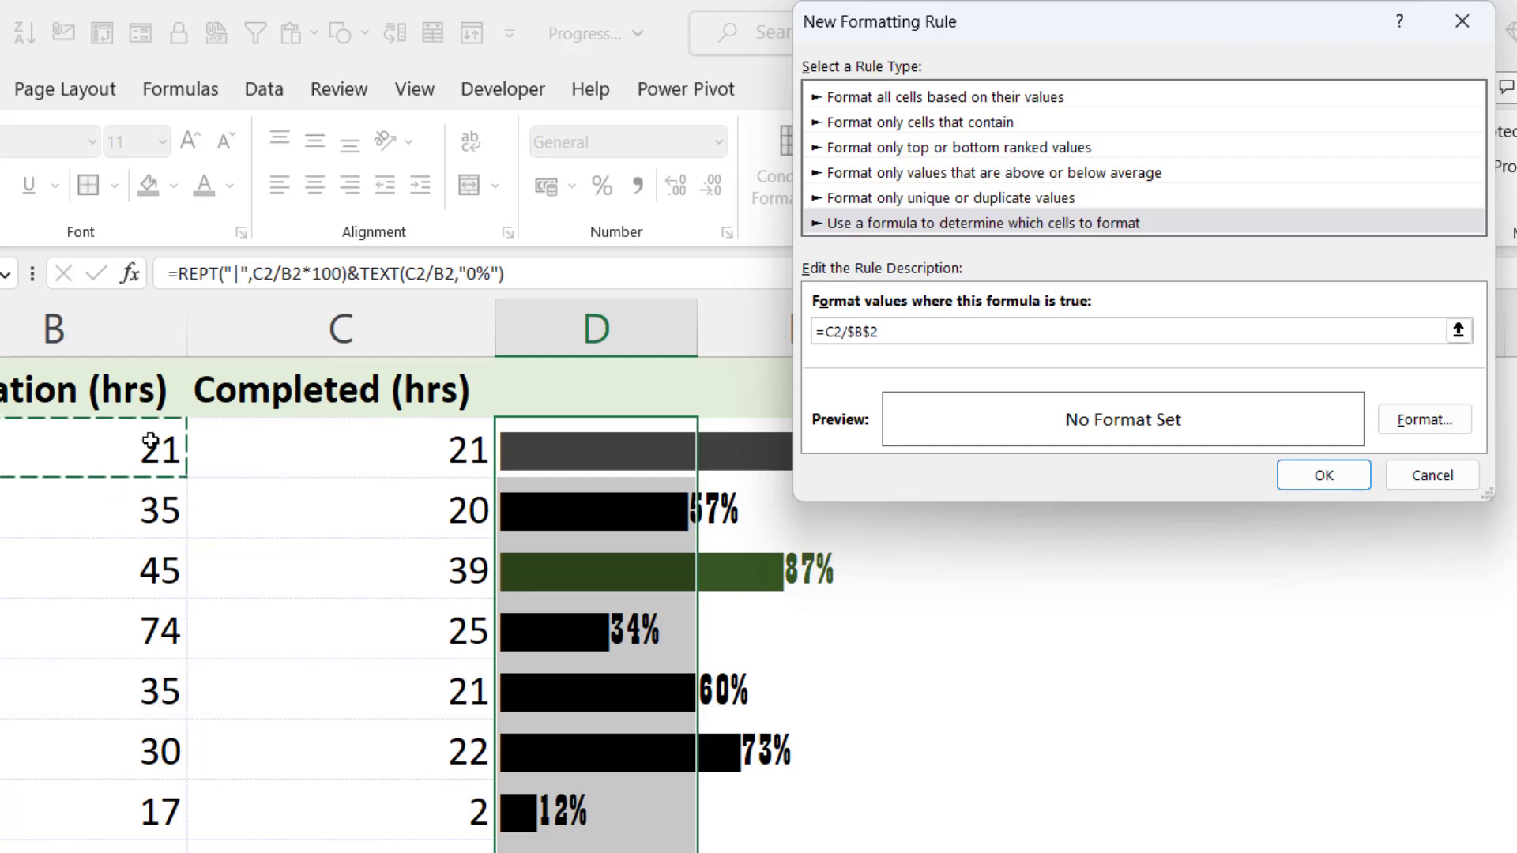
pyautogui.press('F4')
pyautogui.press('F4')
pyautogui.press('F4')
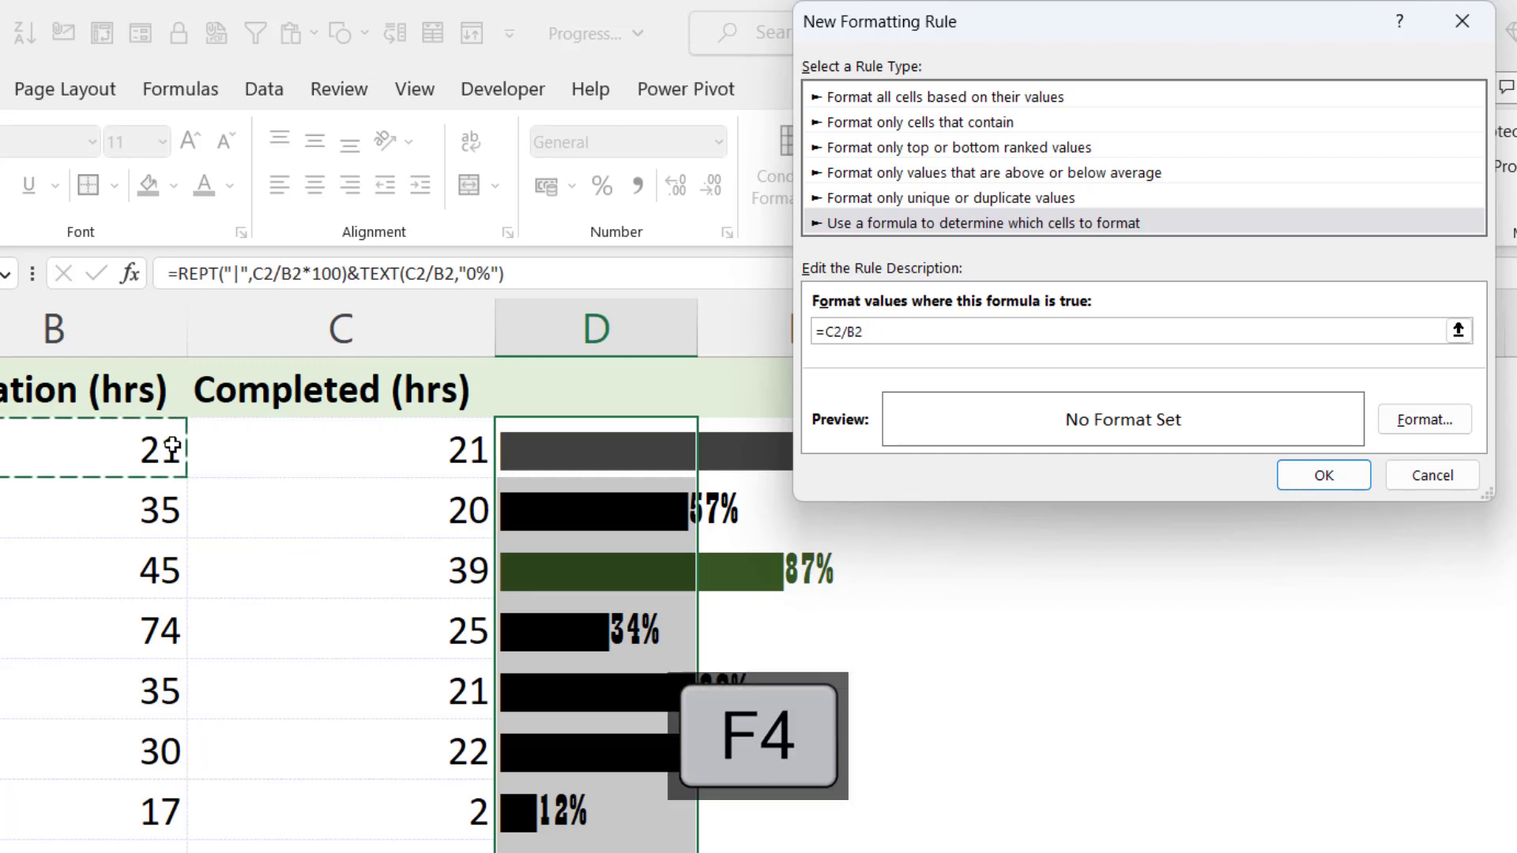
pyautogui.write('>.5')
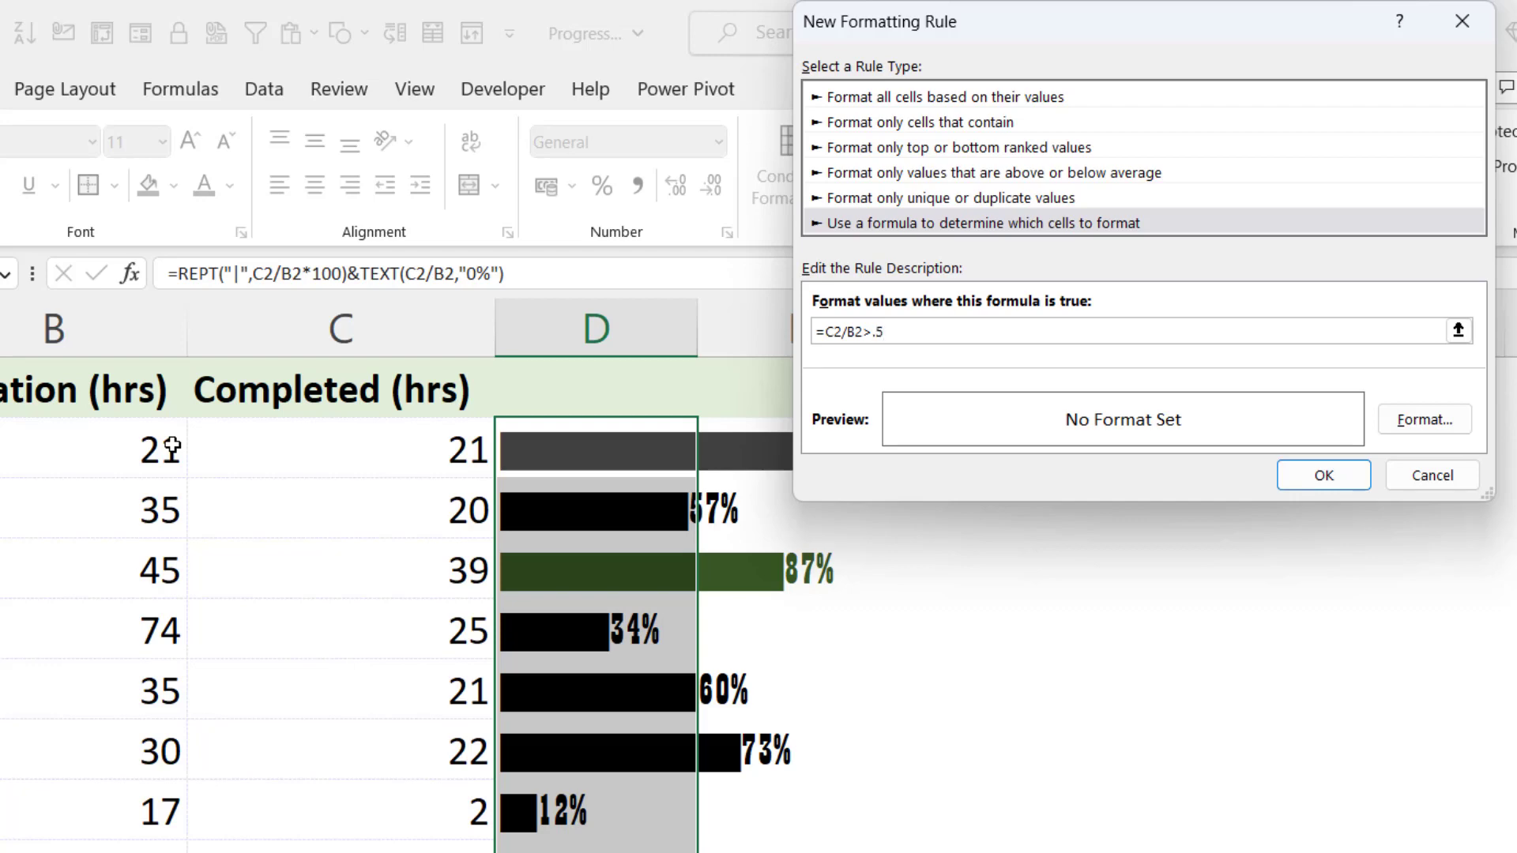
# Step: Give the >.5 rule a Green, Accent 6, Darker 25% font and save it
pyautogui.click(1443, 415)
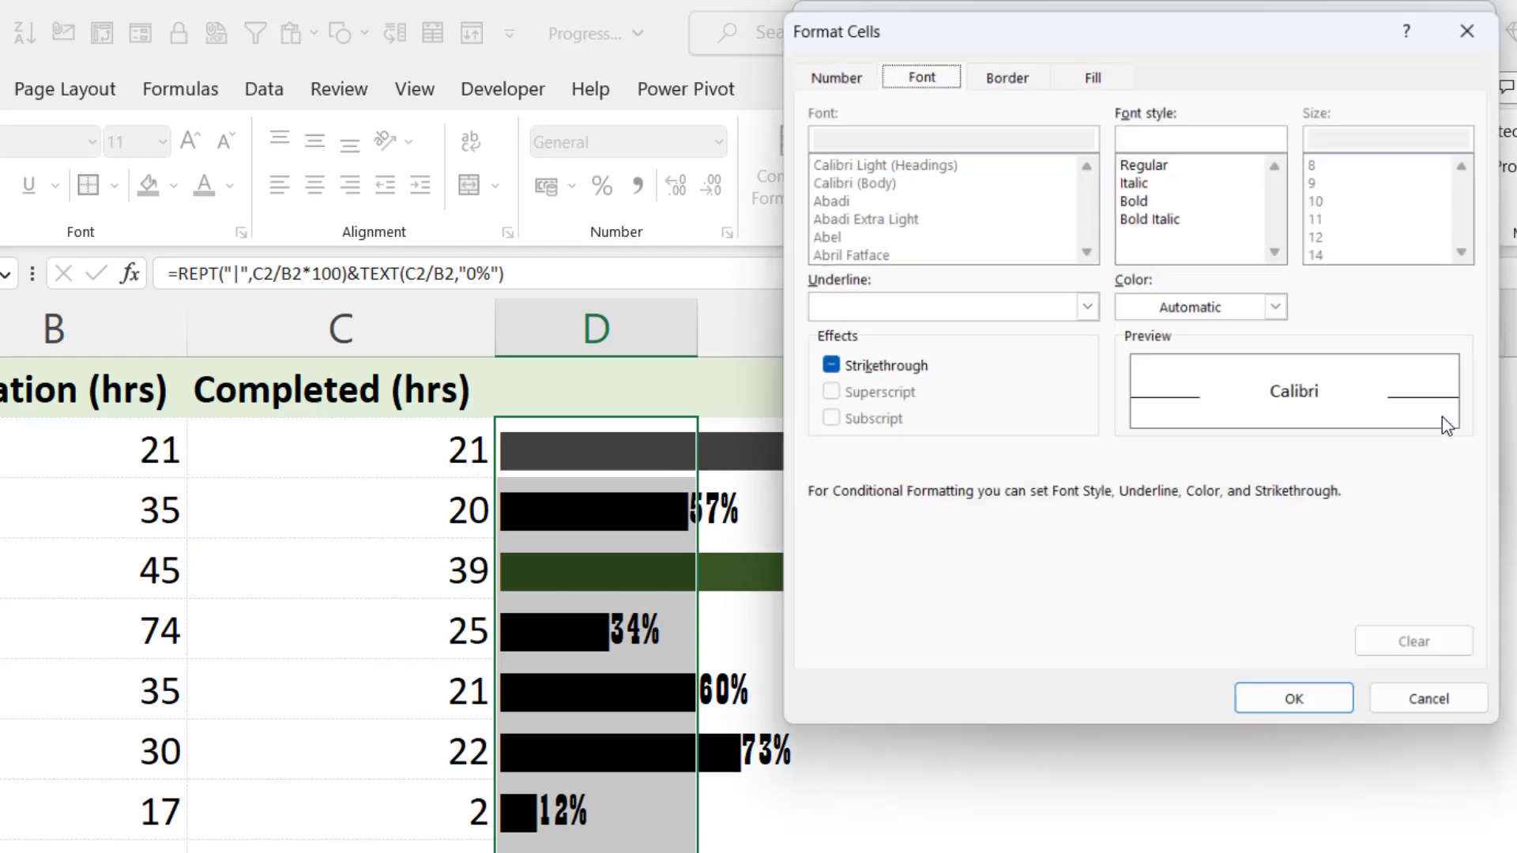
pyautogui.click(1282, 305)
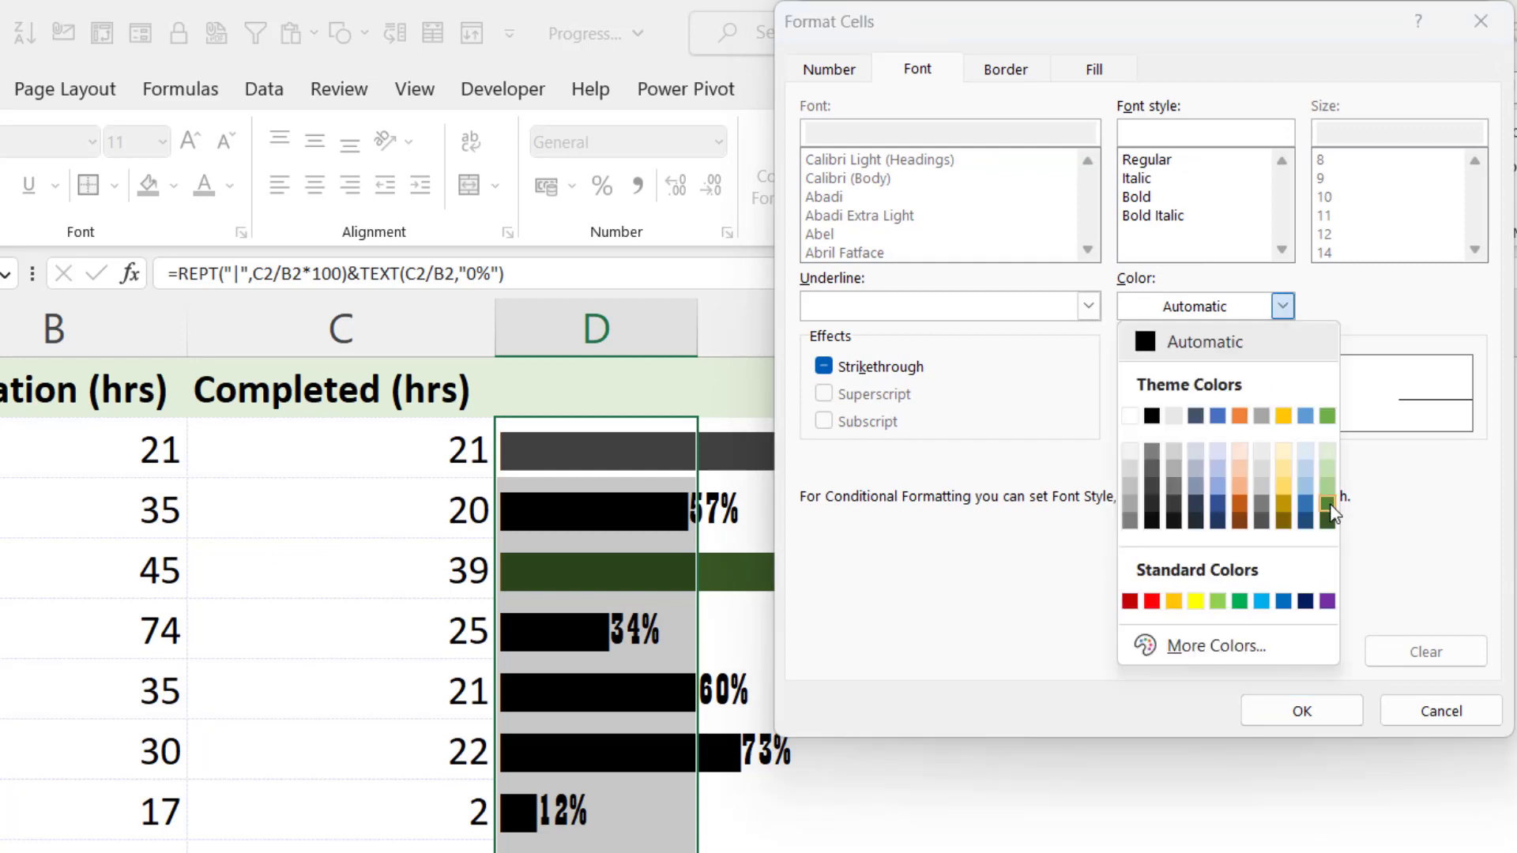
pyautogui.click(1329, 505)
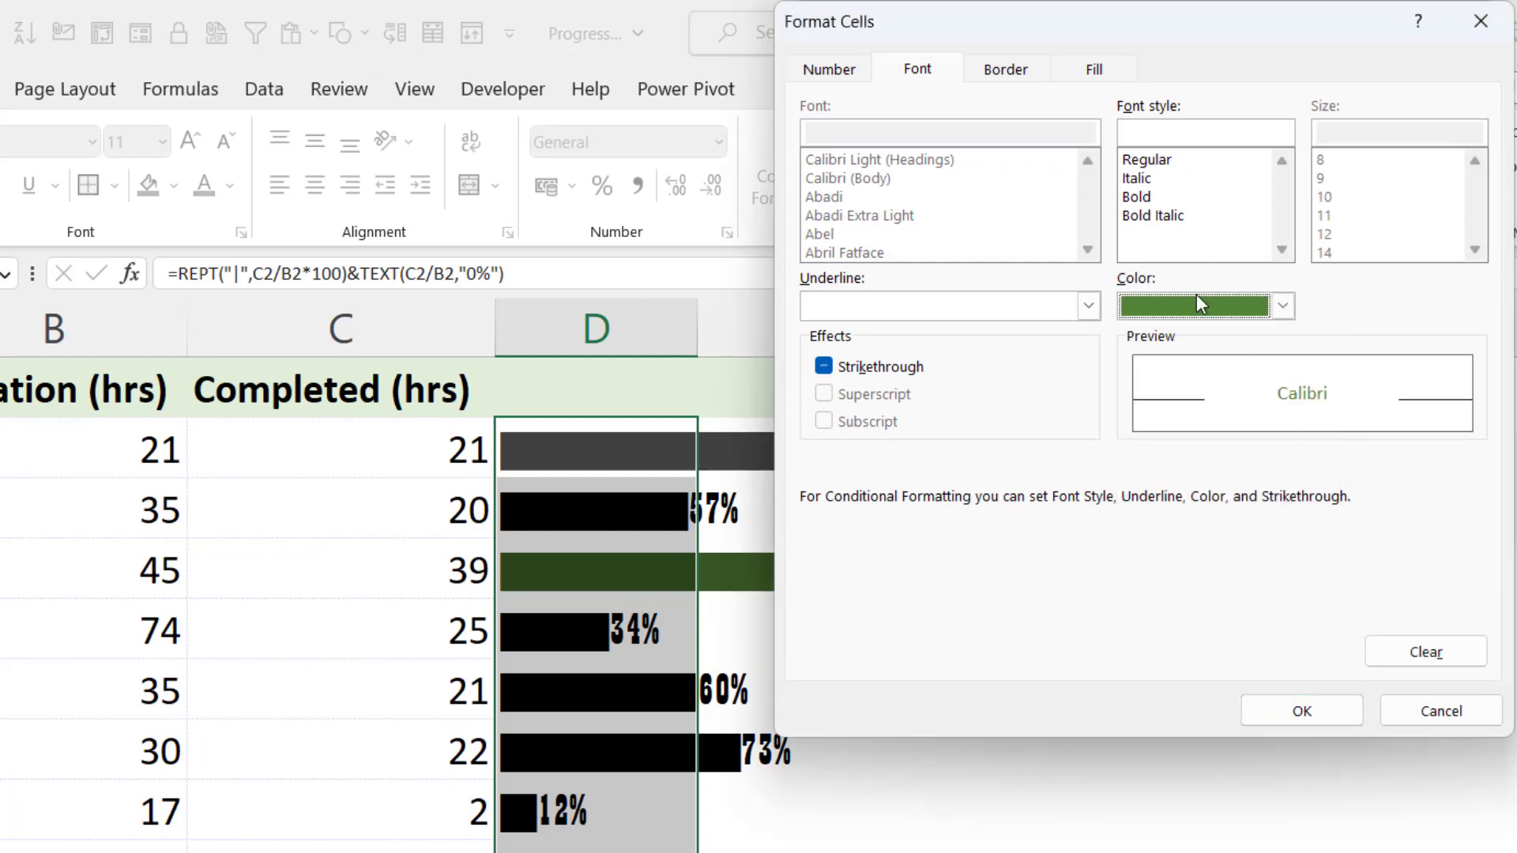
pyautogui.click(1292, 715)
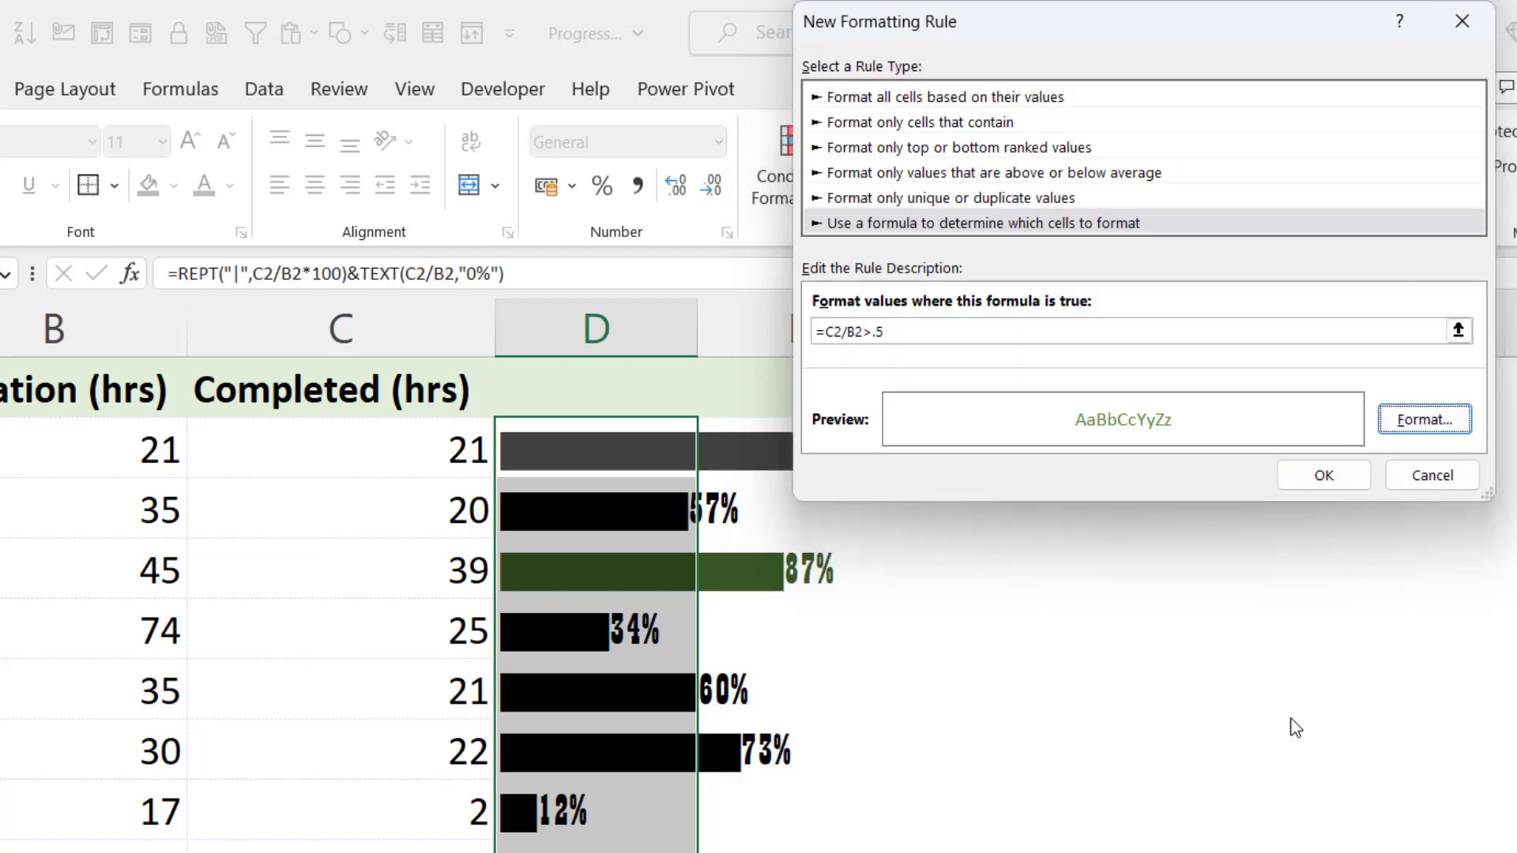
pyautogui.click(1327, 471)
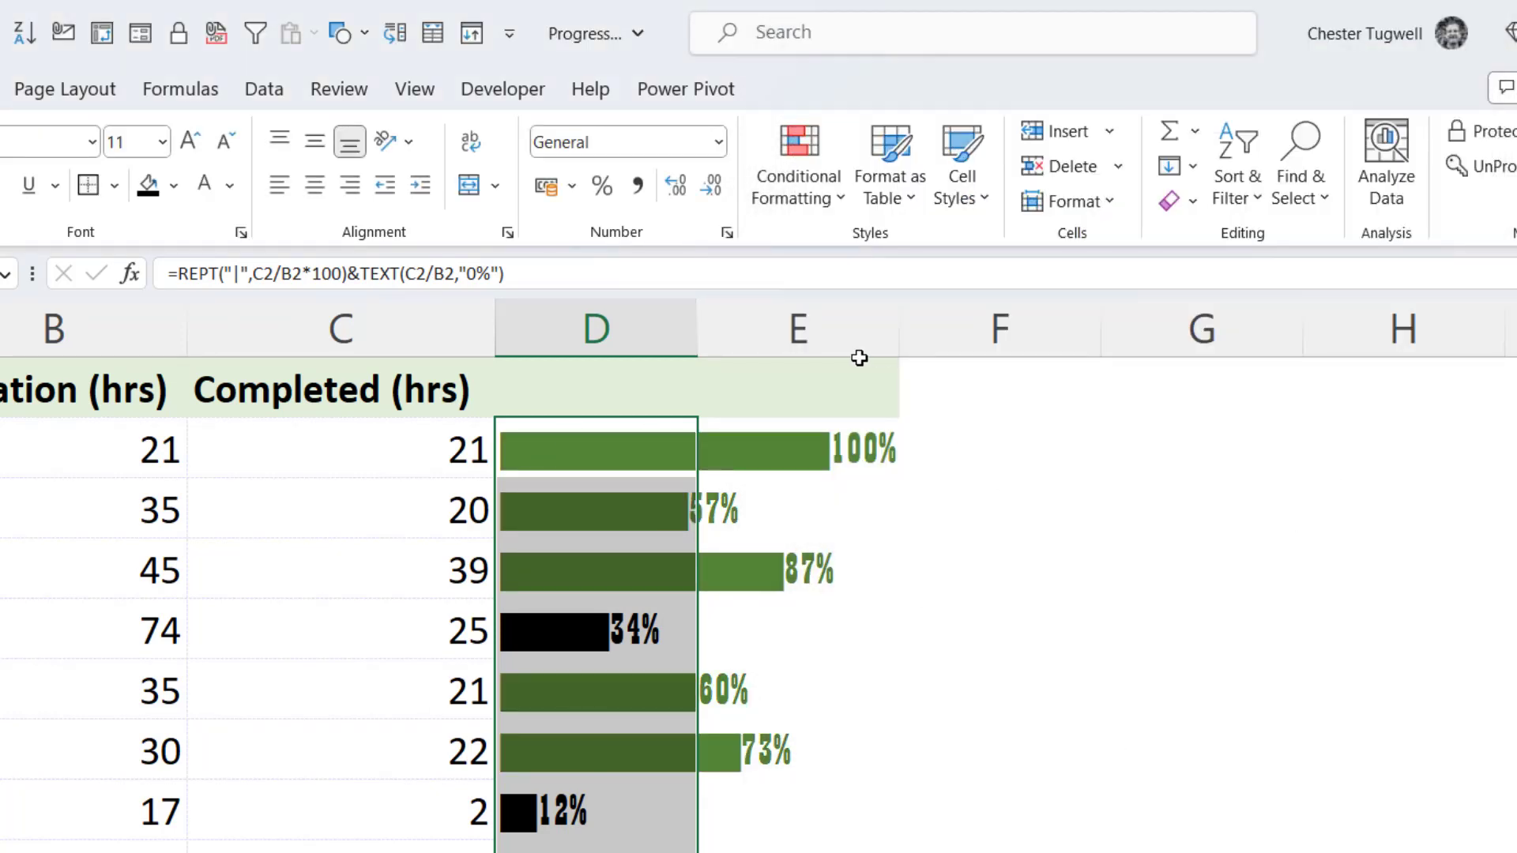
# Step: Move the =C2/B2>0.5 rule down two places to the bottom of the rule list and apply
pyautogui.click(818, 184)
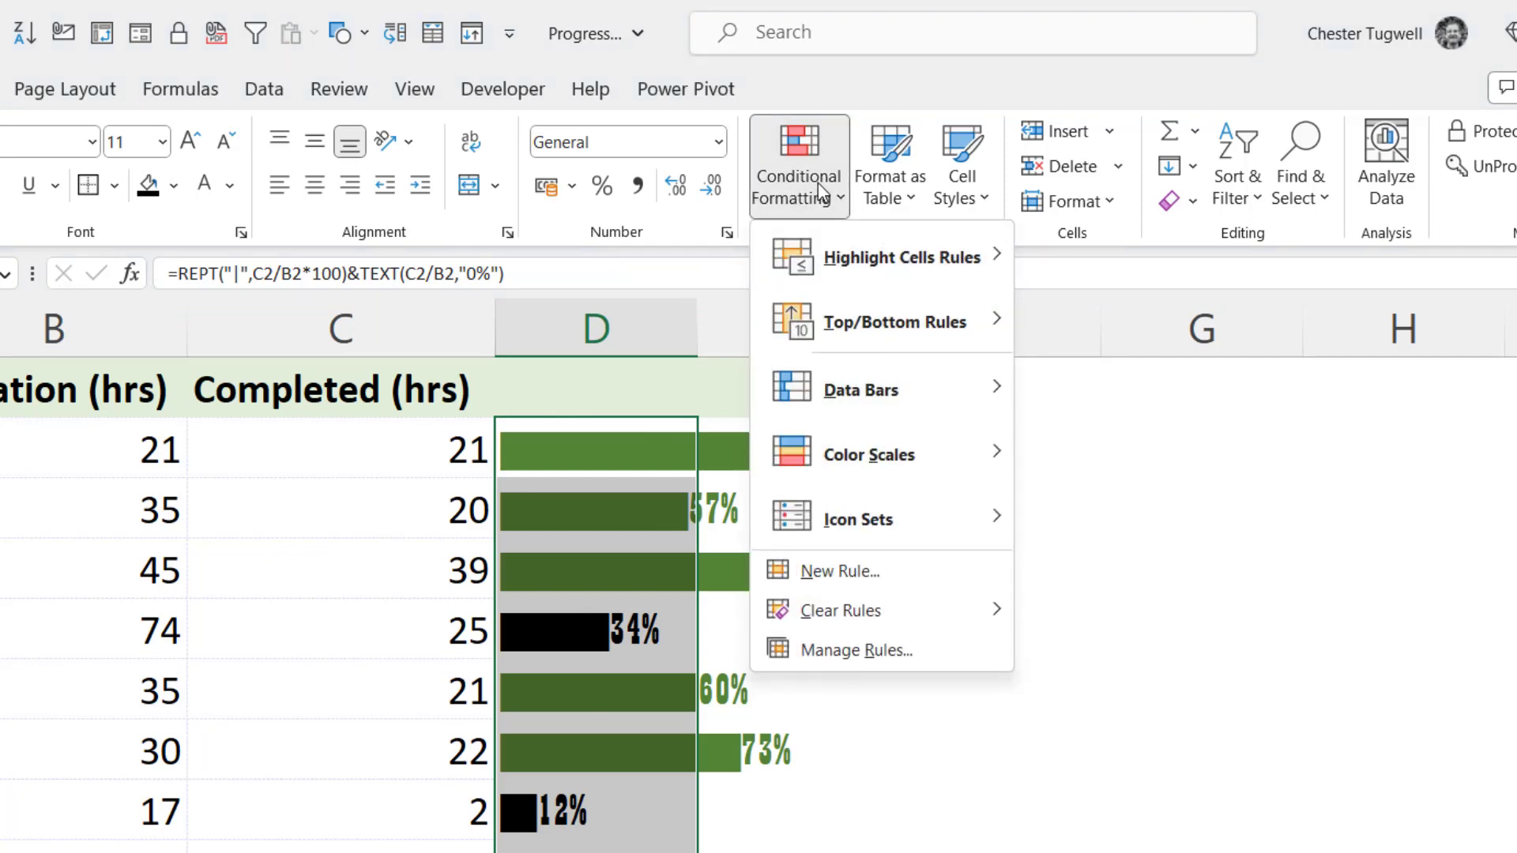
pyautogui.click(808, 656)
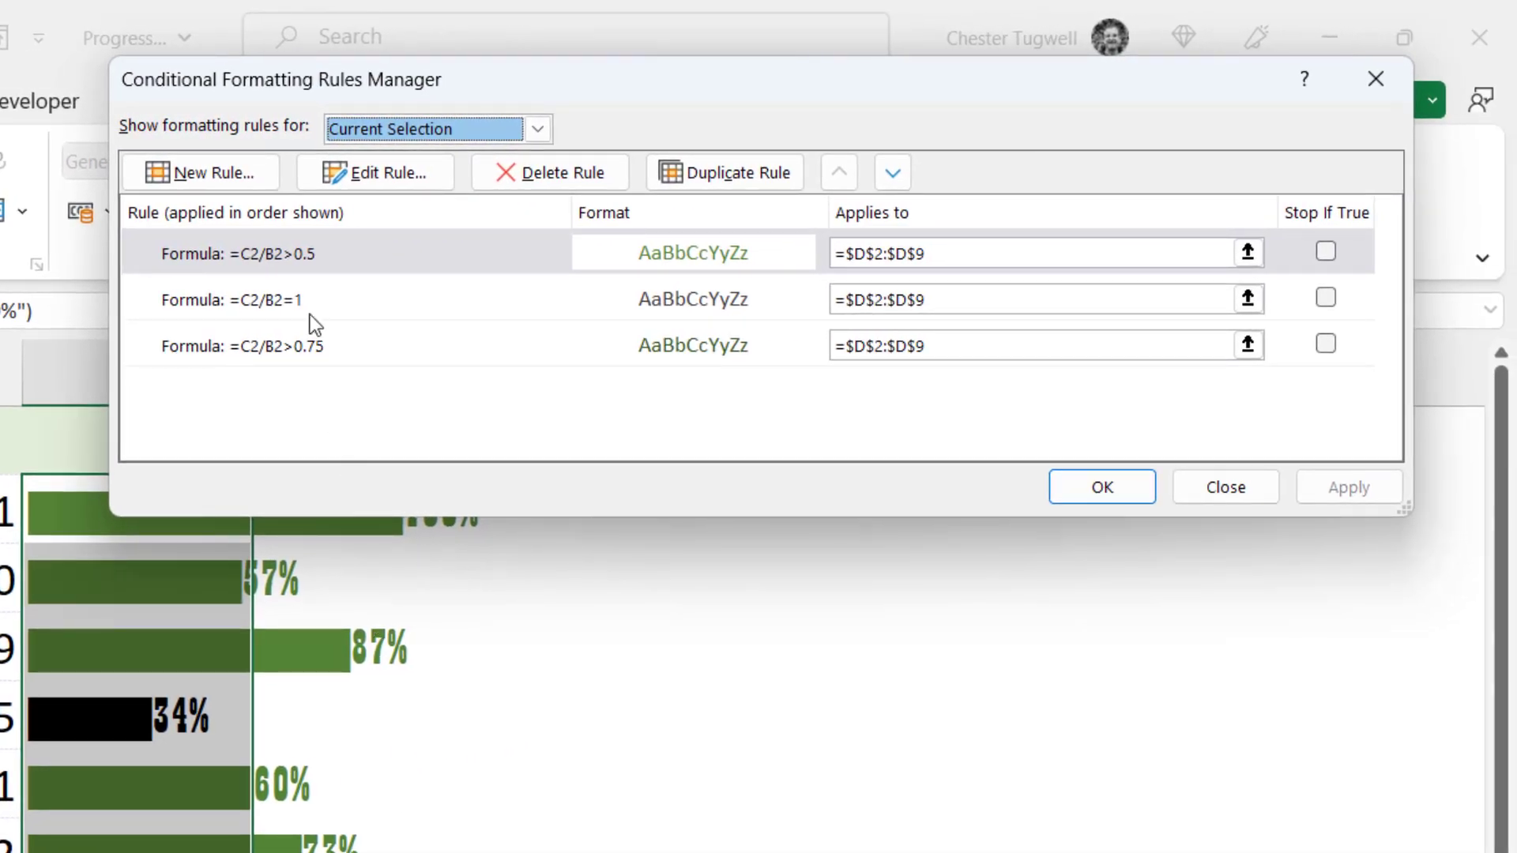
pyautogui.click(300, 254)
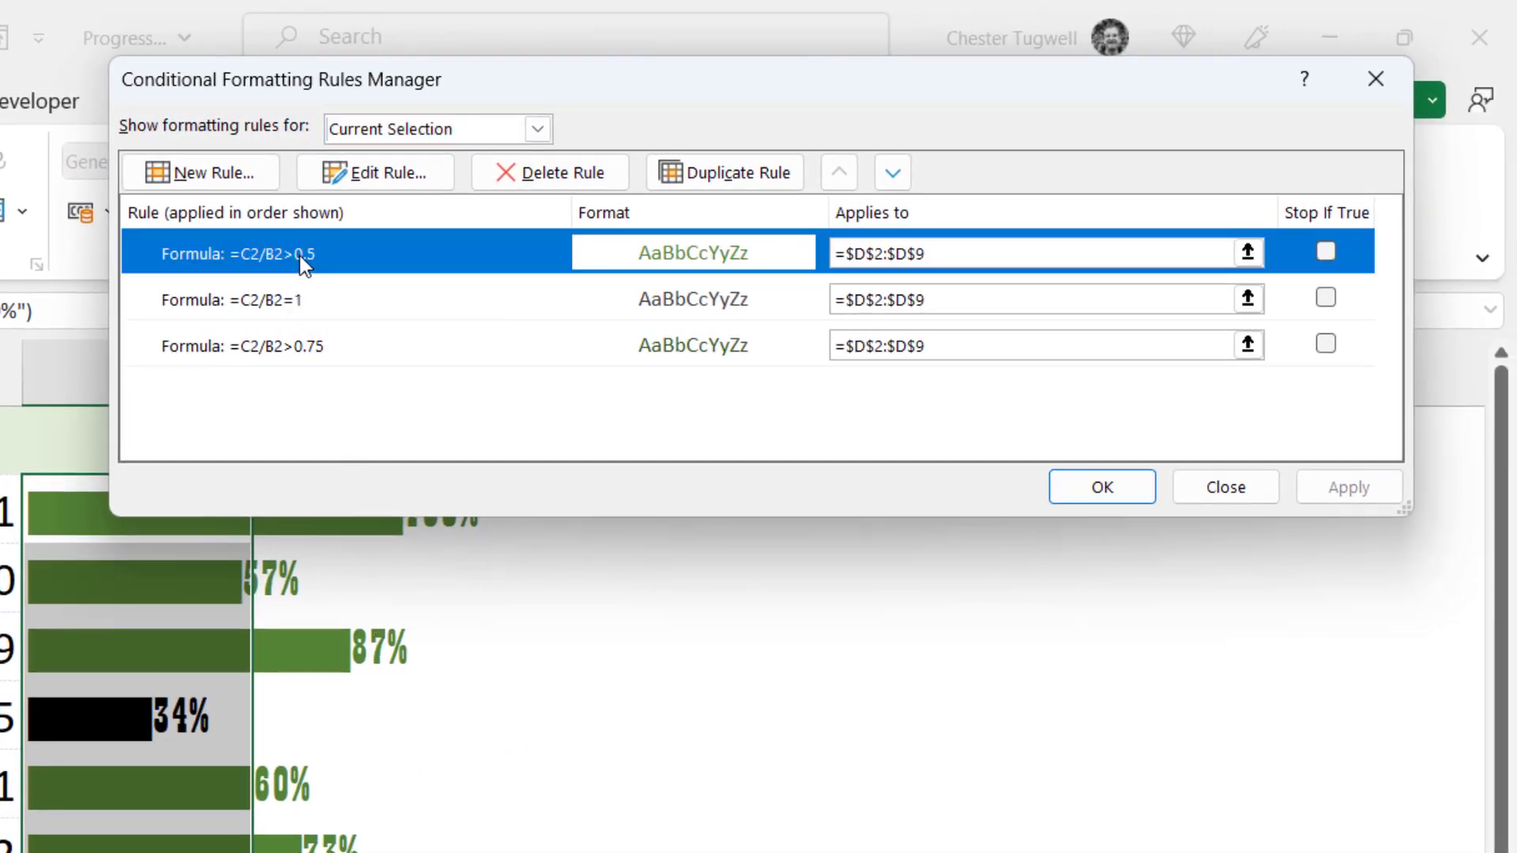
pyautogui.click(905, 172)
pyautogui.click(905, 172)
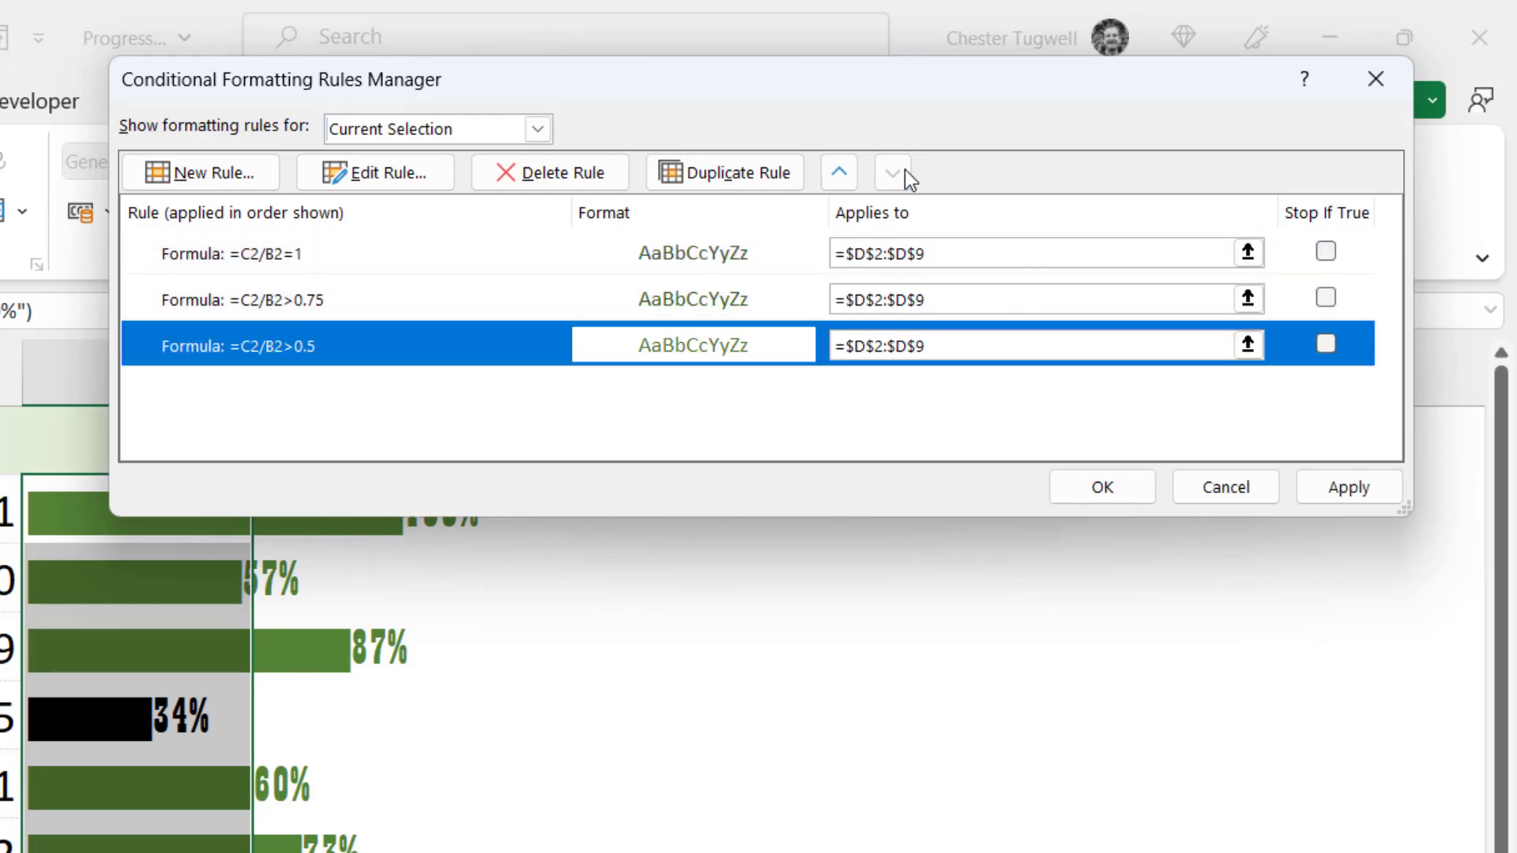
pyautogui.click(1341, 491)
pyautogui.click(1091, 486)
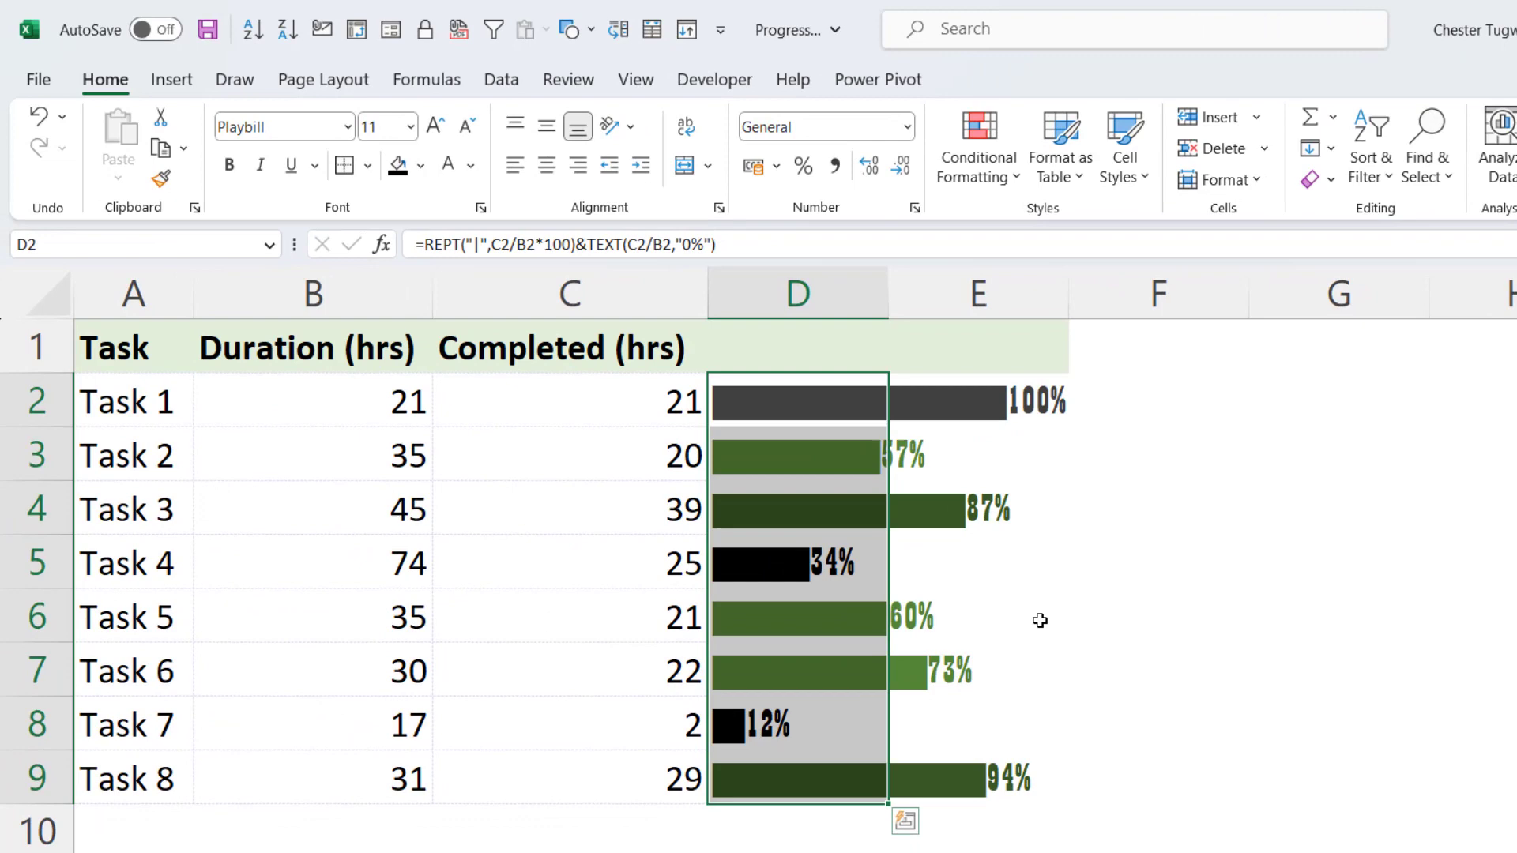
# Step: Create a fourth formula rule for the bars with condition =C2/B2>.25, using relative references
pyautogui.click(998, 150)
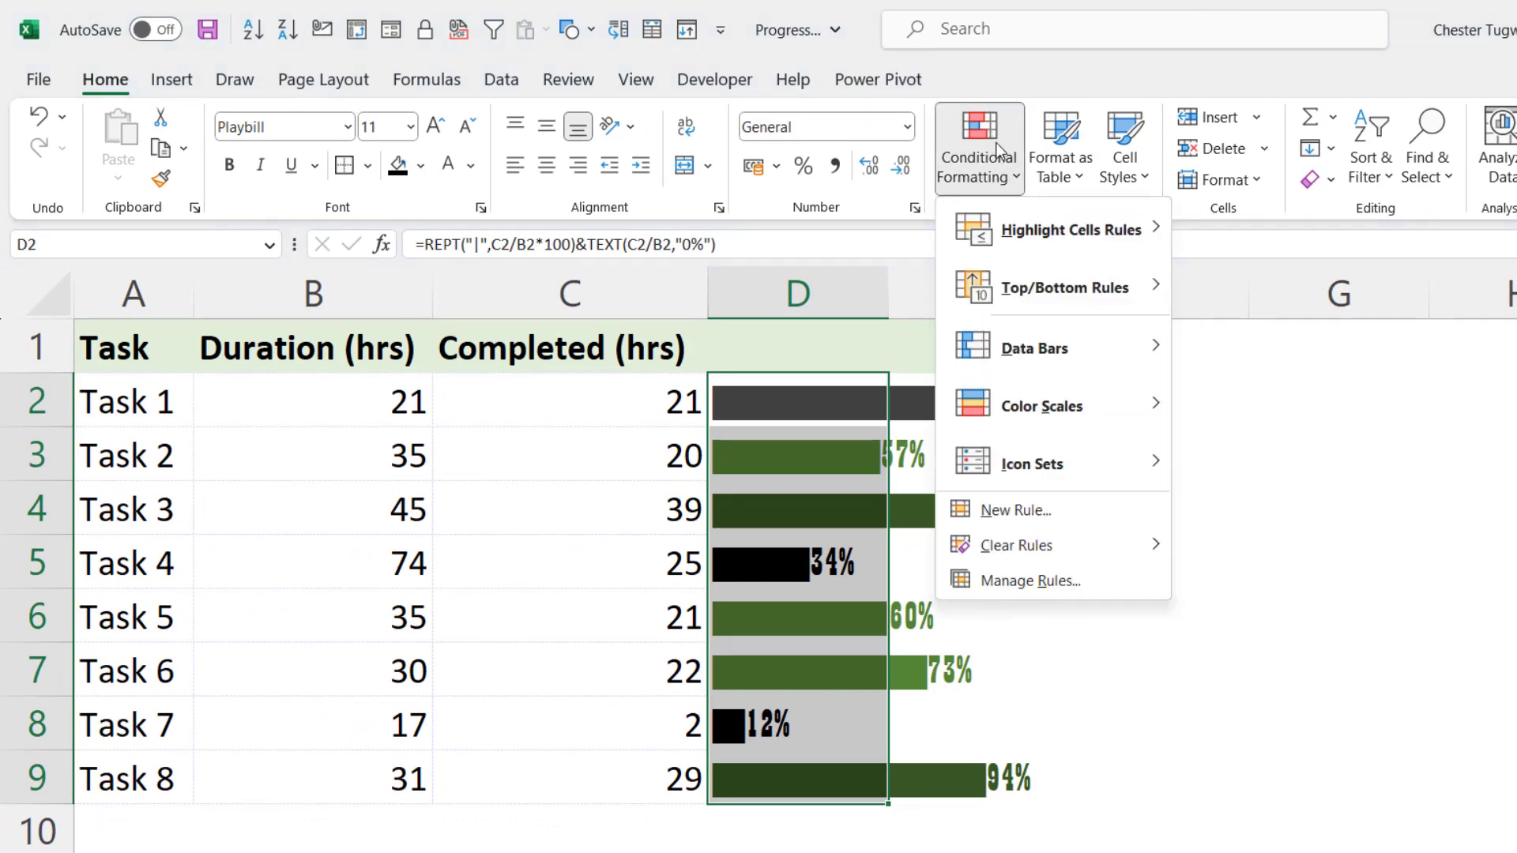
pyautogui.click(1013, 515)
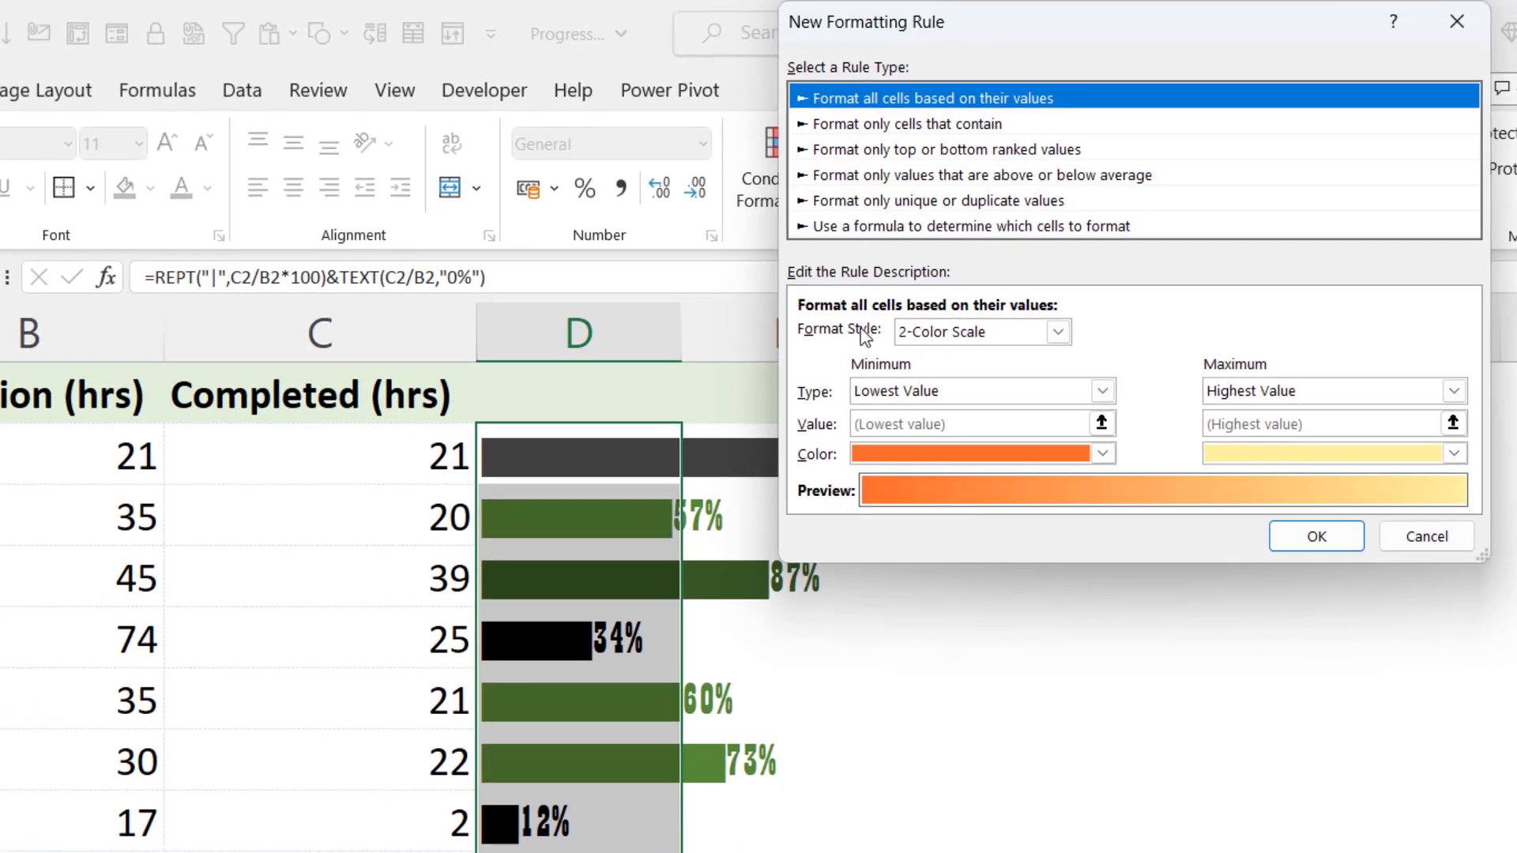
pyautogui.click(891, 227)
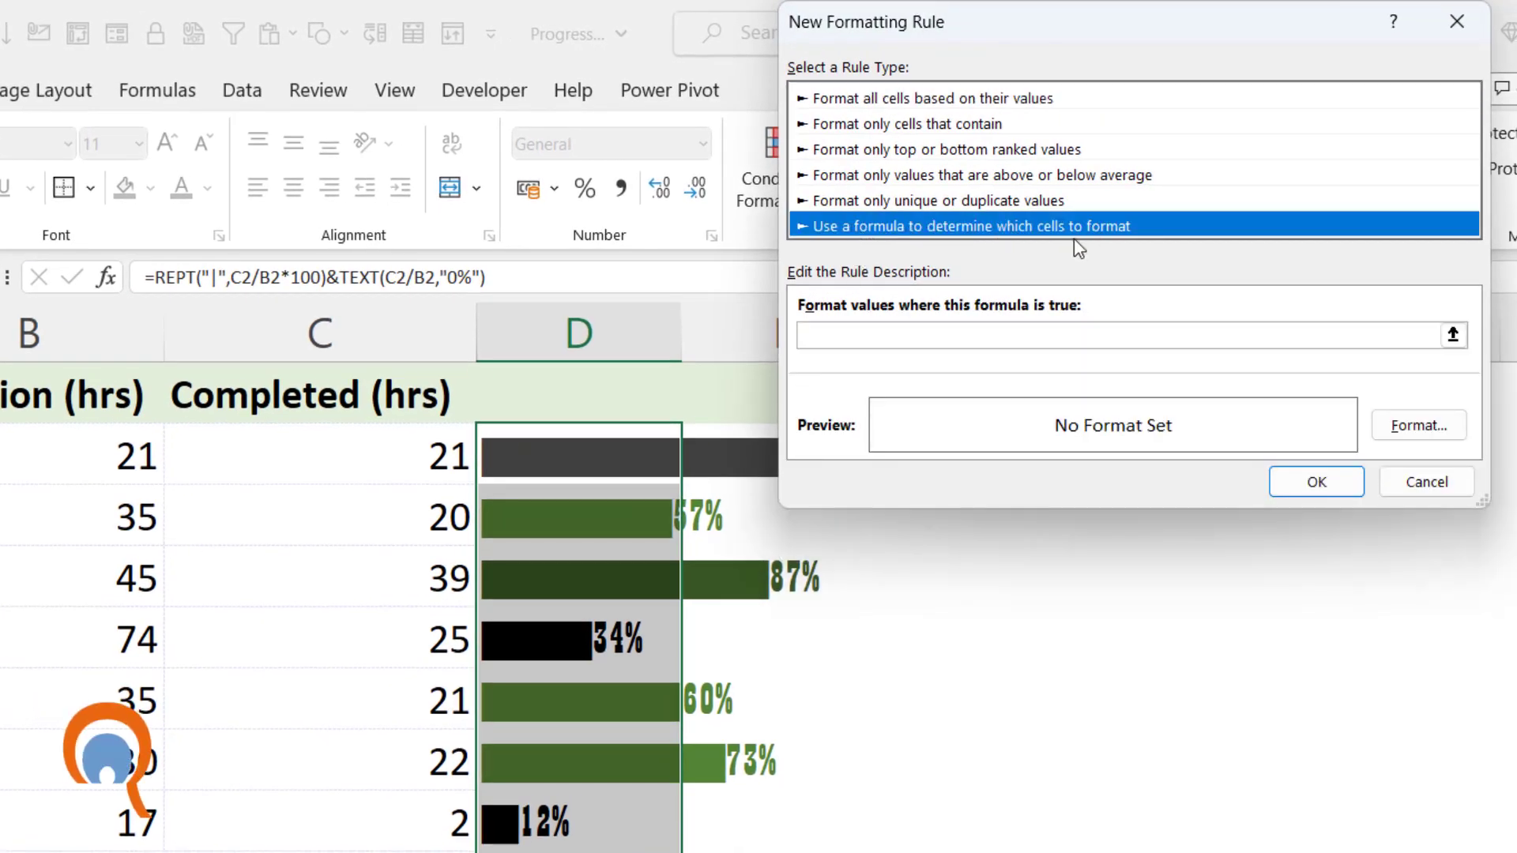
pyautogui.click(843, 335)
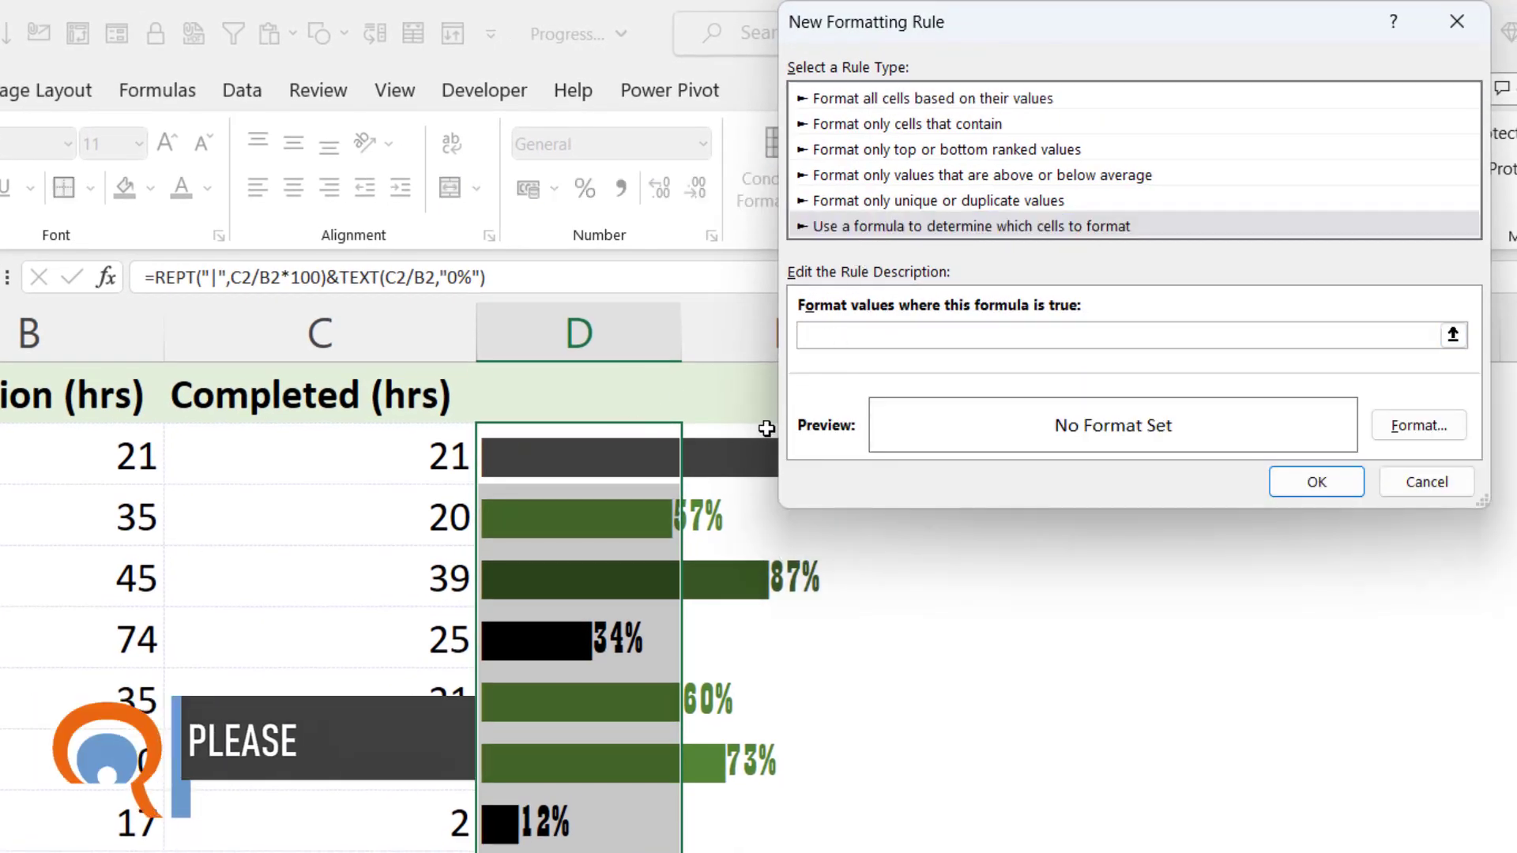
pyautogui.write('=')
pyautogui.click(427, 460)
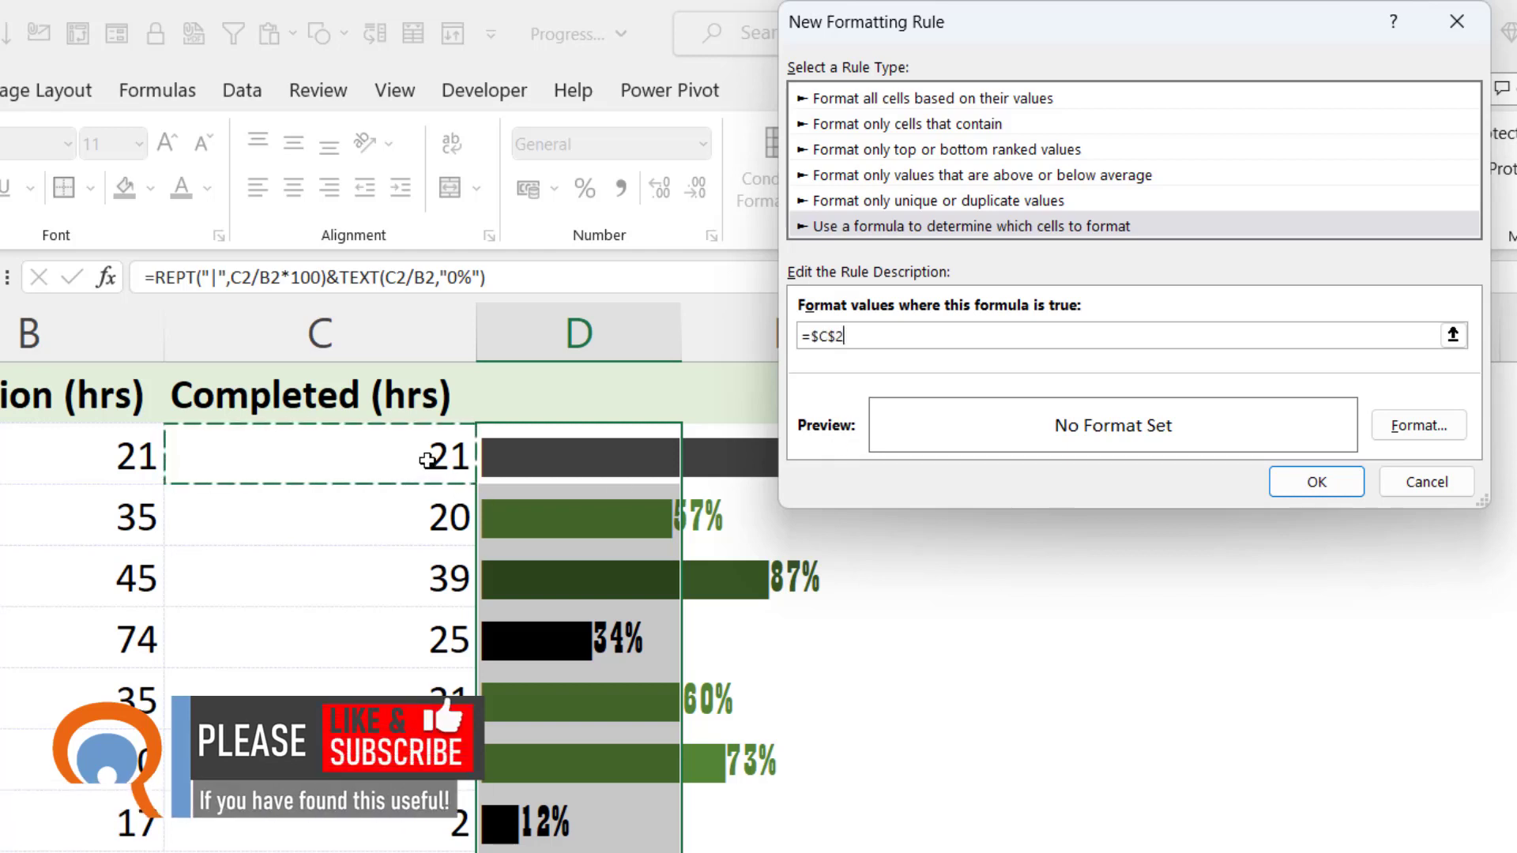
pyautogui.press('F4')
pyautogui.press('F4')
pyautogui.press('F4')
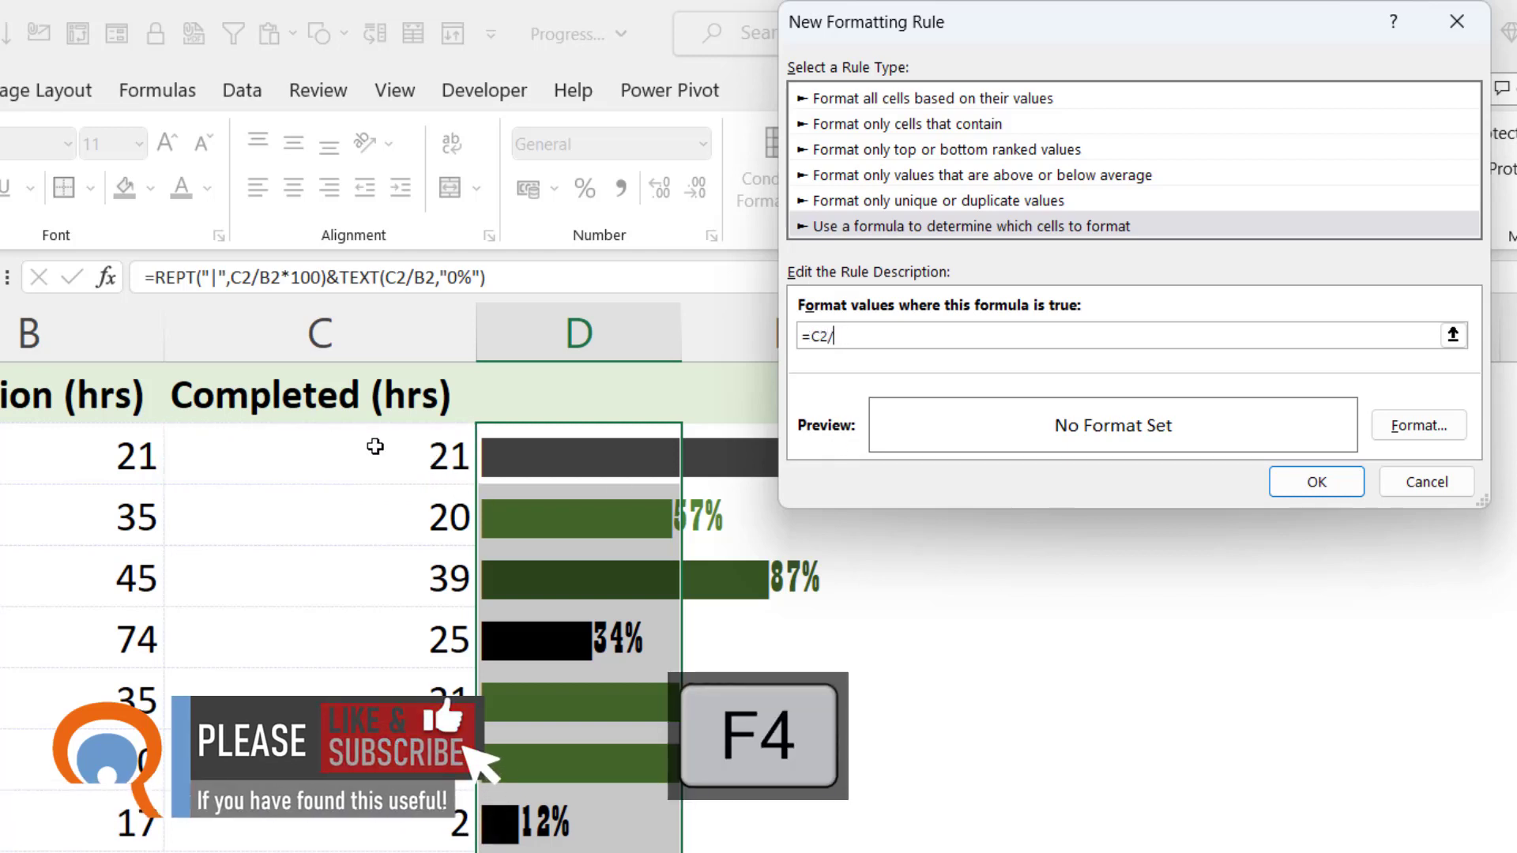
pyautogui.write('/')
pyautogui.click(85, 444)
pyautogui.press('F4')
pyautogui.press('F4')
pyautogui.press('F4')
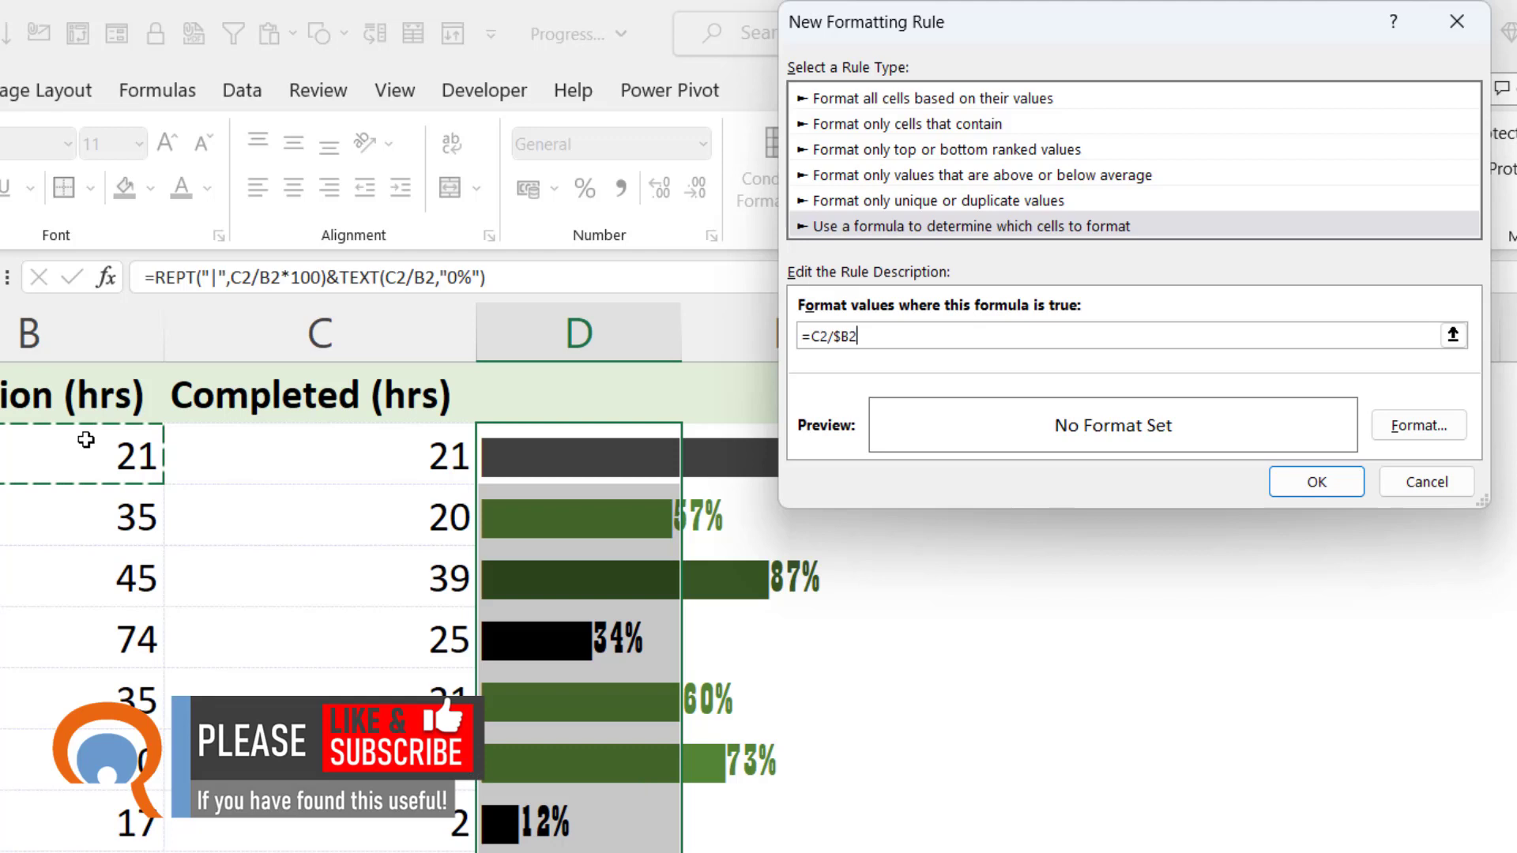
pyautogui.write('>.25')
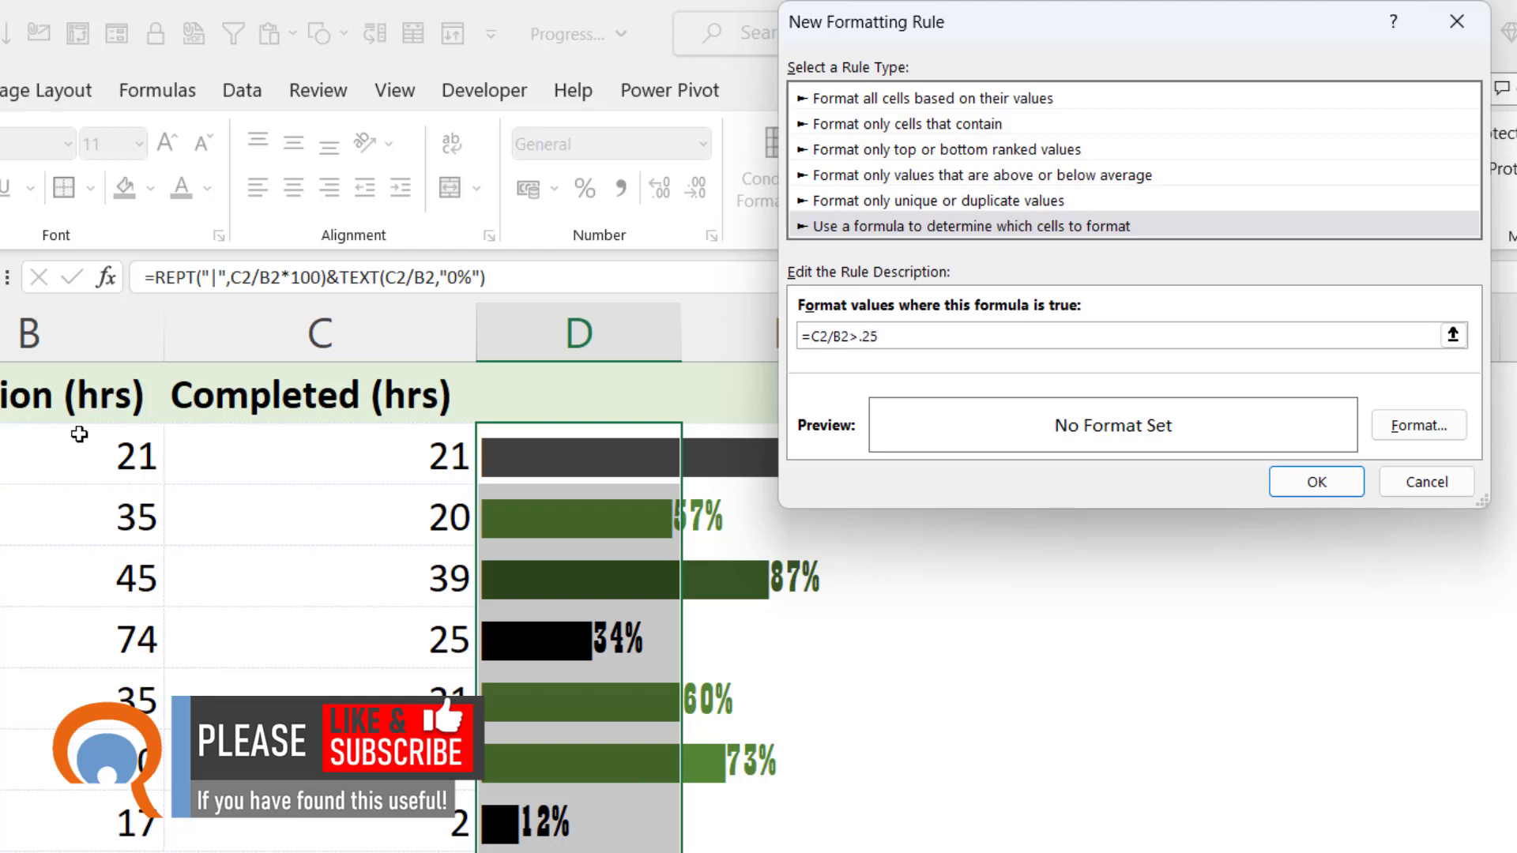
# Step: Give the >.25 rule a light green font colour and save it
pyautogui.click(1396, 425)
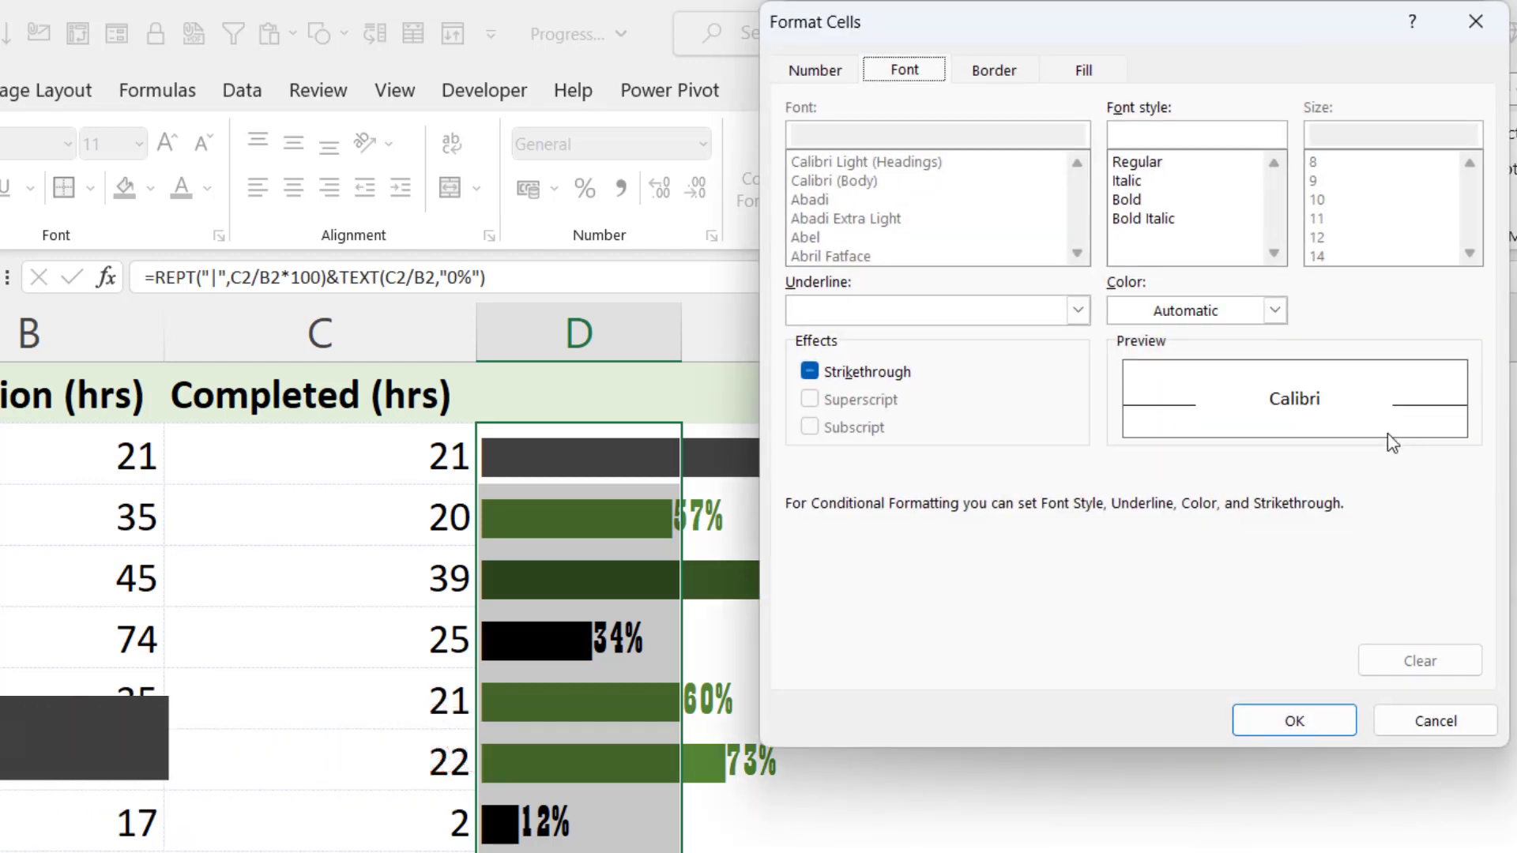
pyautogui.click(1274, 311)
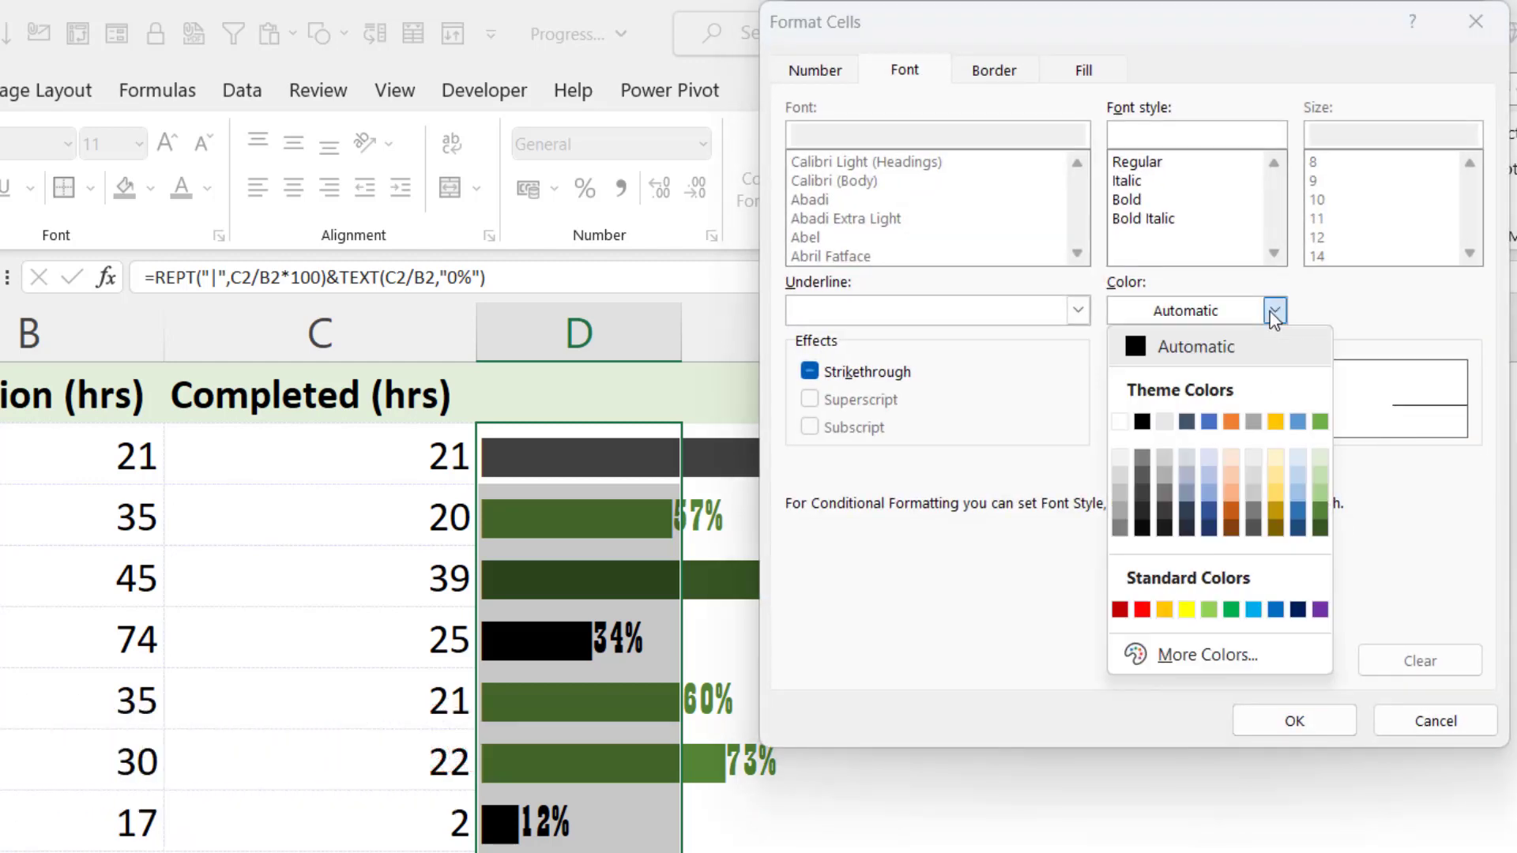
pyautogui.click(1320, 475)
pyautogui.click(1296, 721)
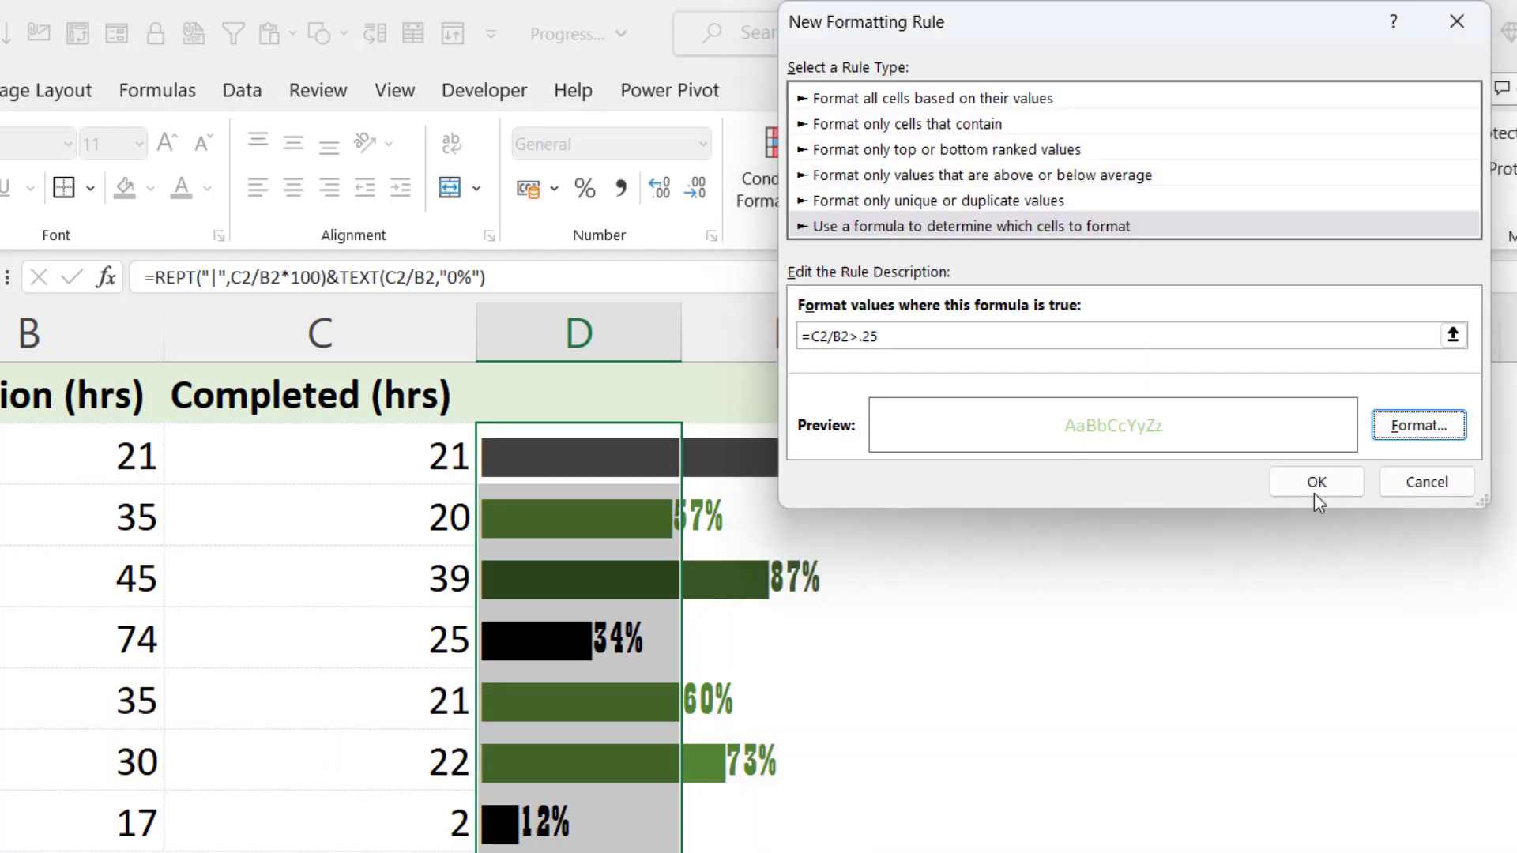
pyautogui.click(1316, 484)
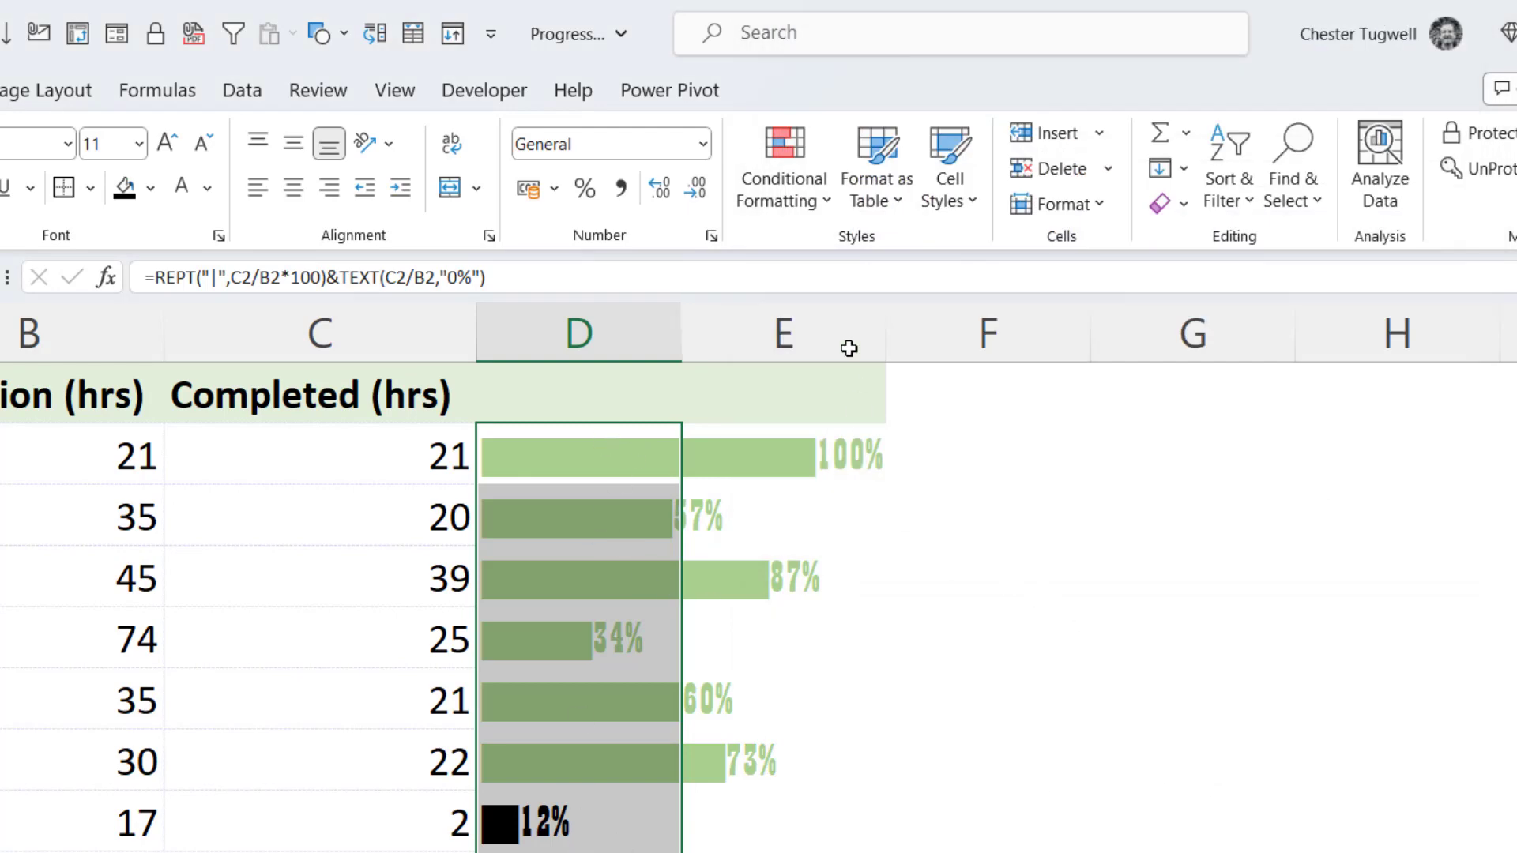
# Step: Move the =C2/B2>0.25 rule down three places to the bottom and apply, leaving only 34% light green
pyautogui.click(790, 190)
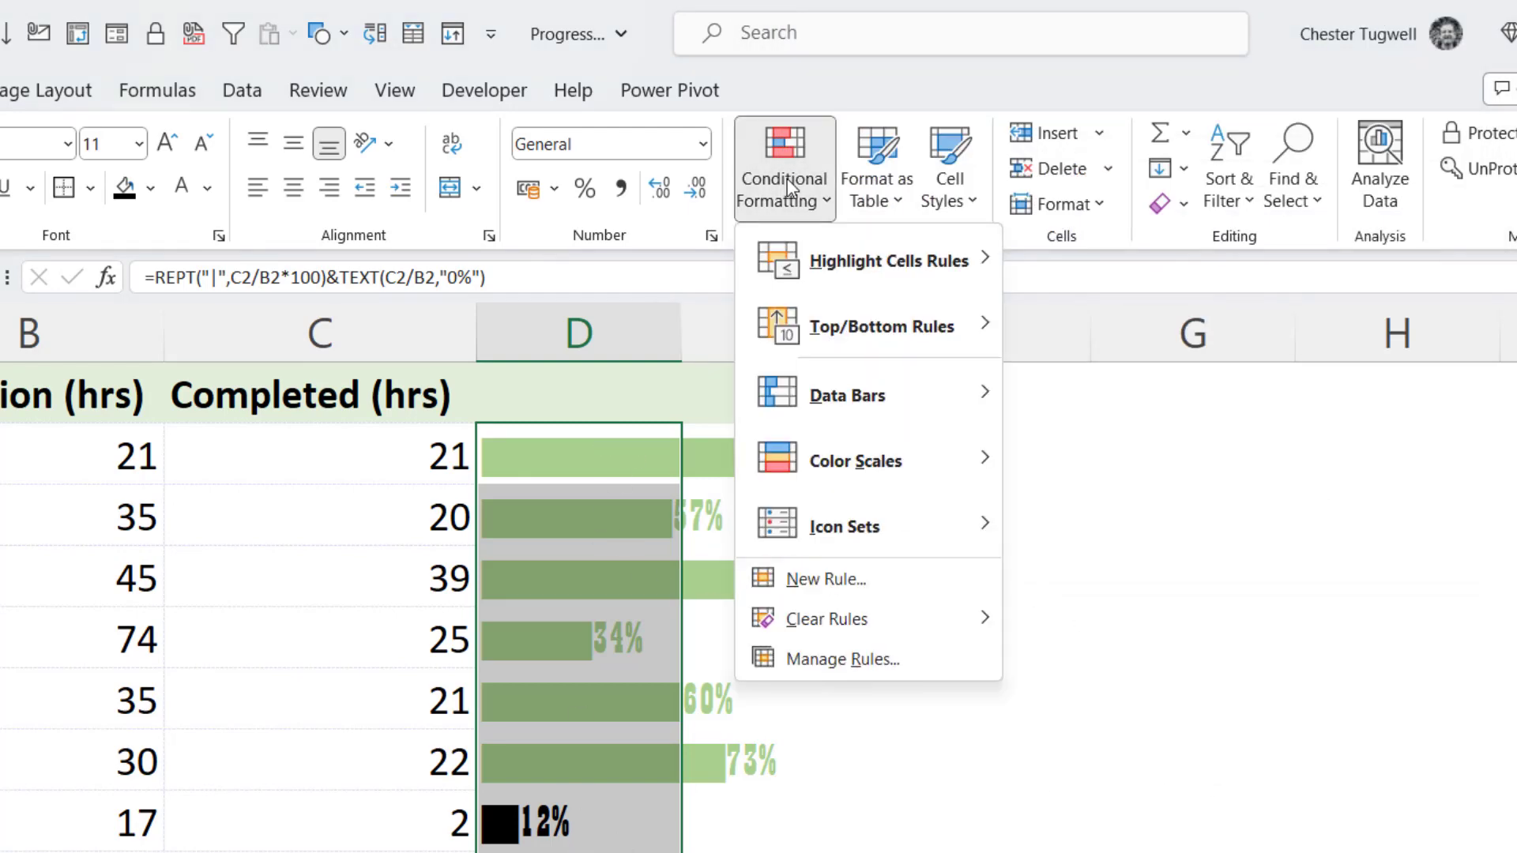
pyautogui.click(832, 657)
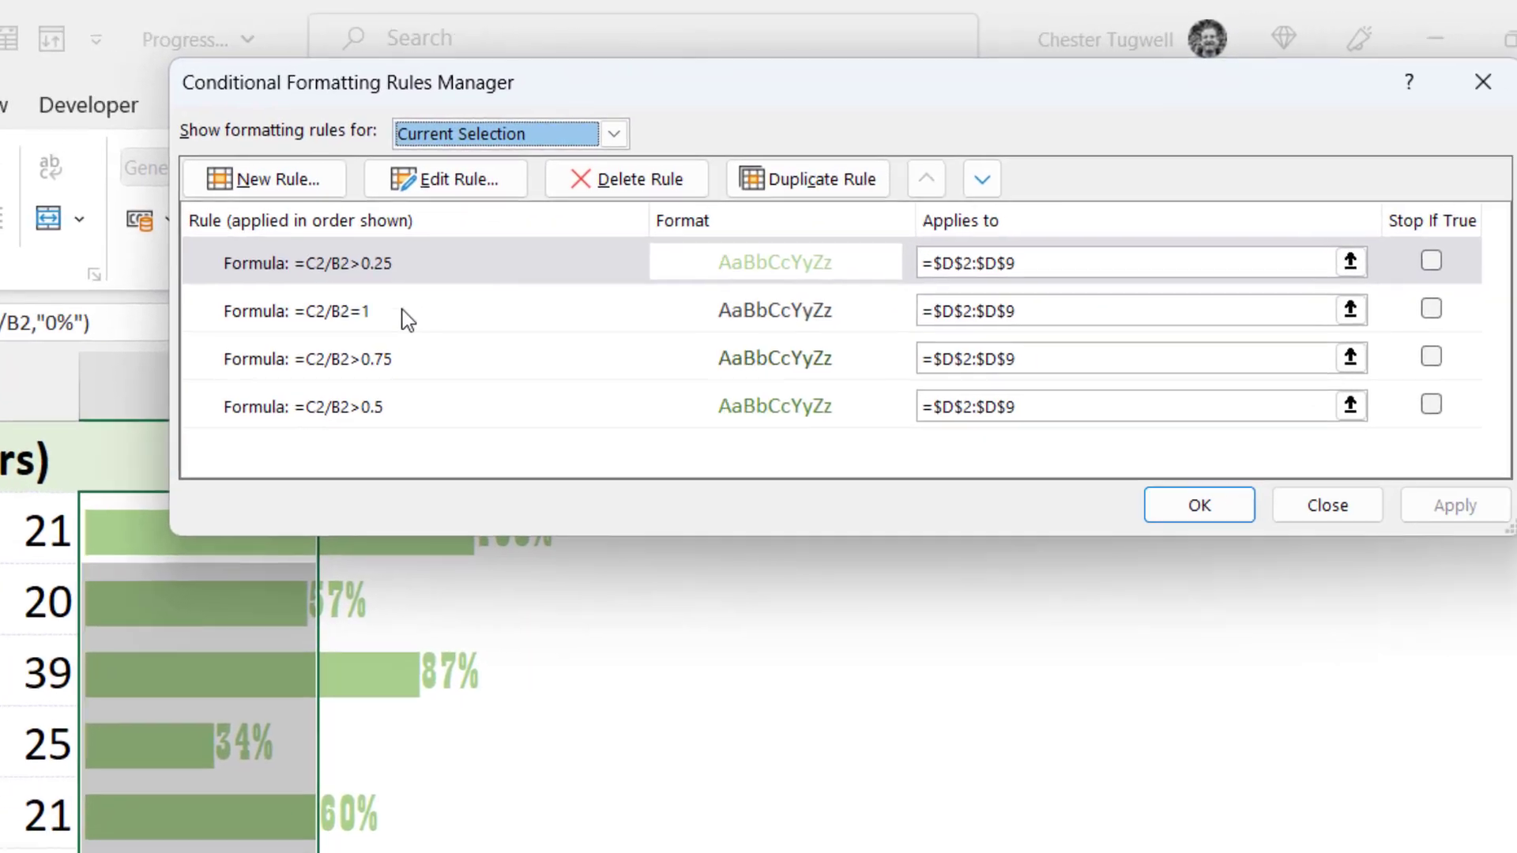
pyautogui.click(390, 263)
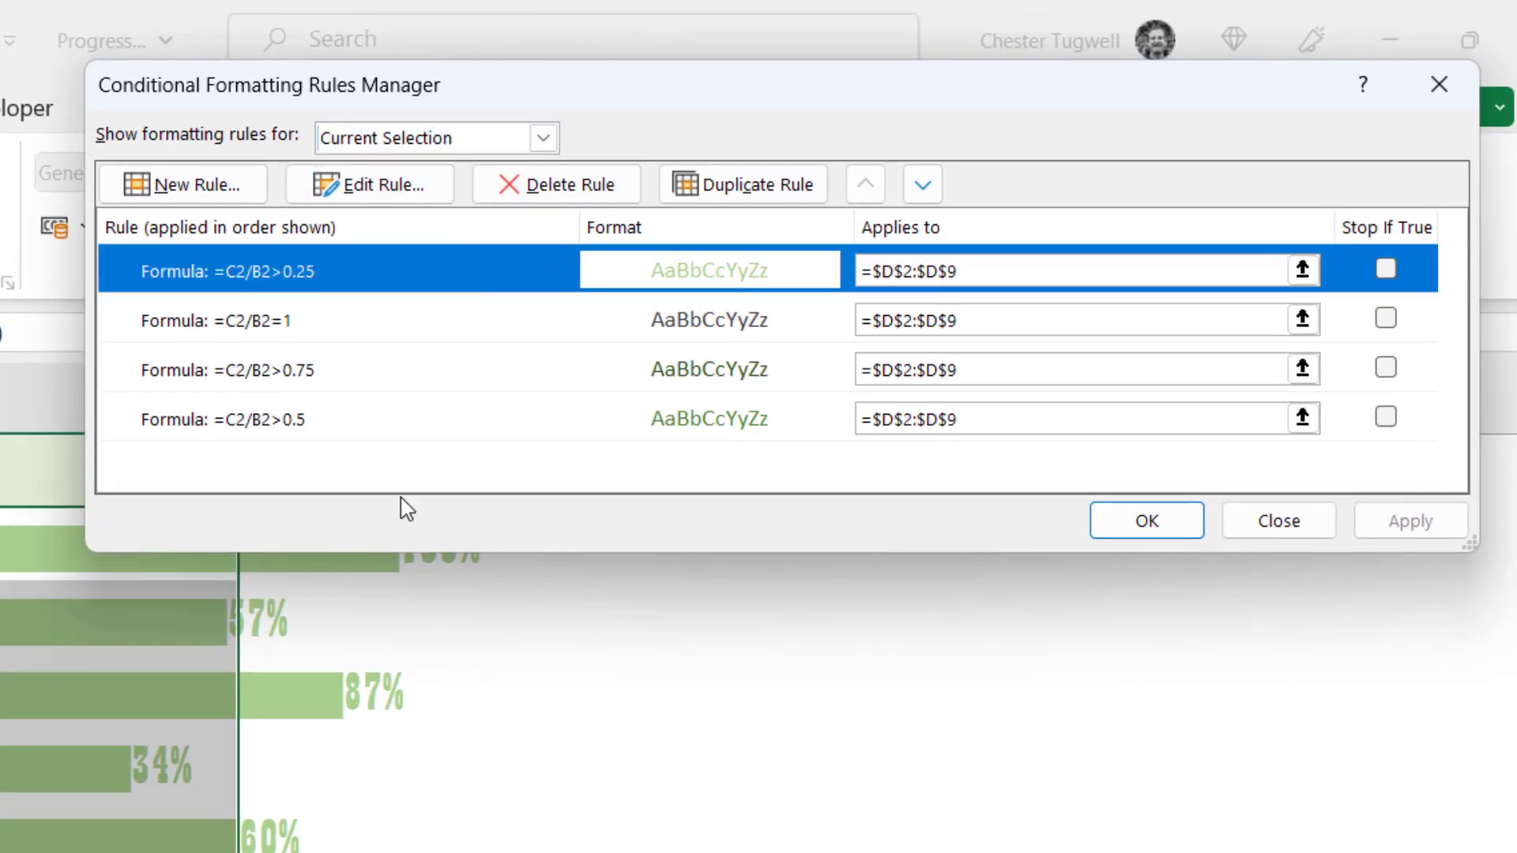
pyautogui.click(922, 190)
pyautogui.click(923, 189)
pyautogui.click(923, 190)
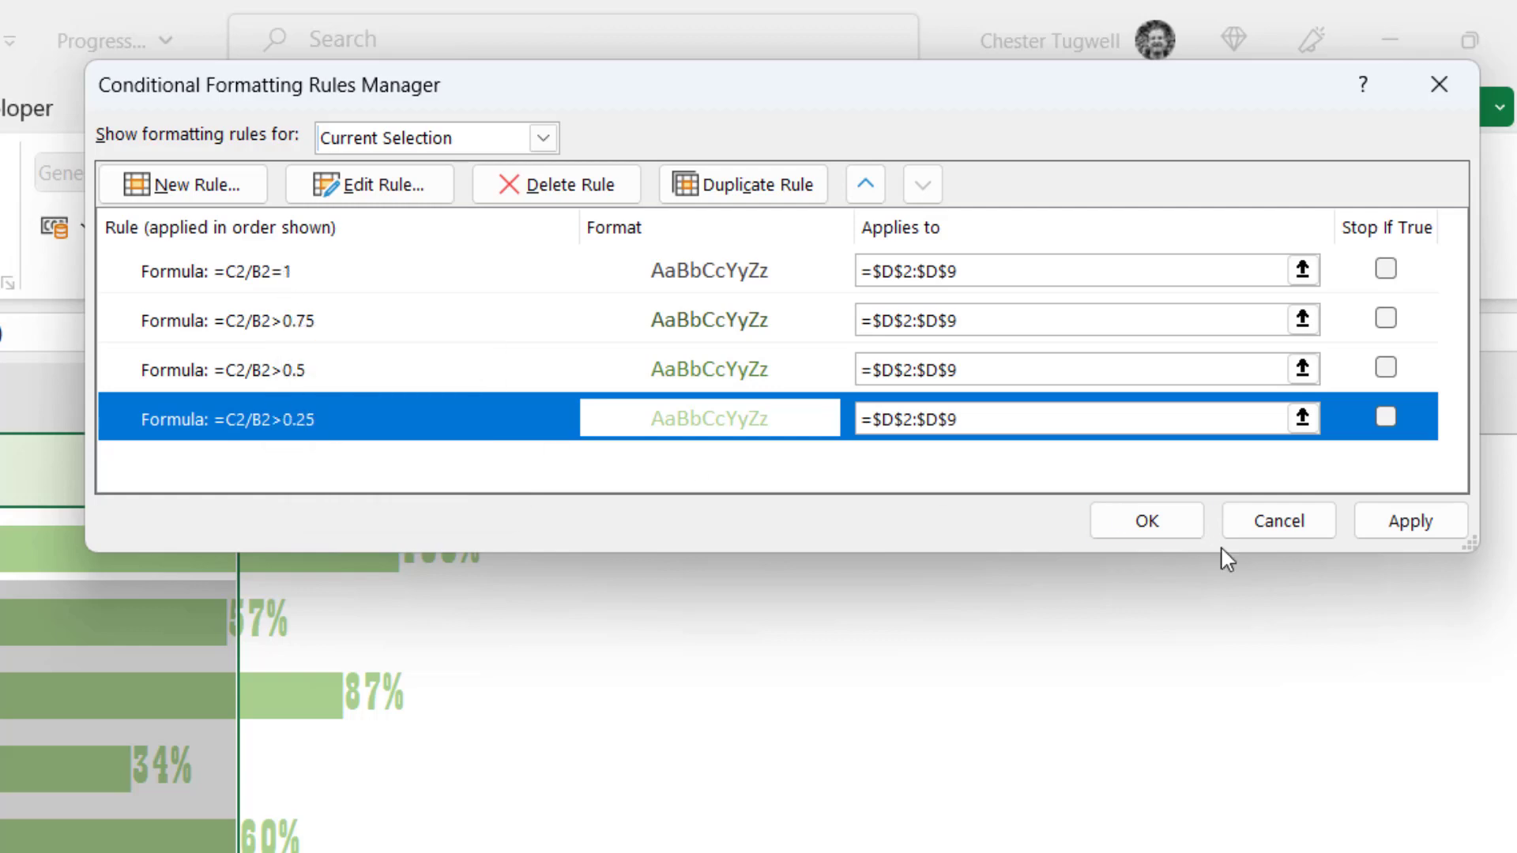
pyautogui.click(1402, 523)
pyautogui.click(1142, 527)
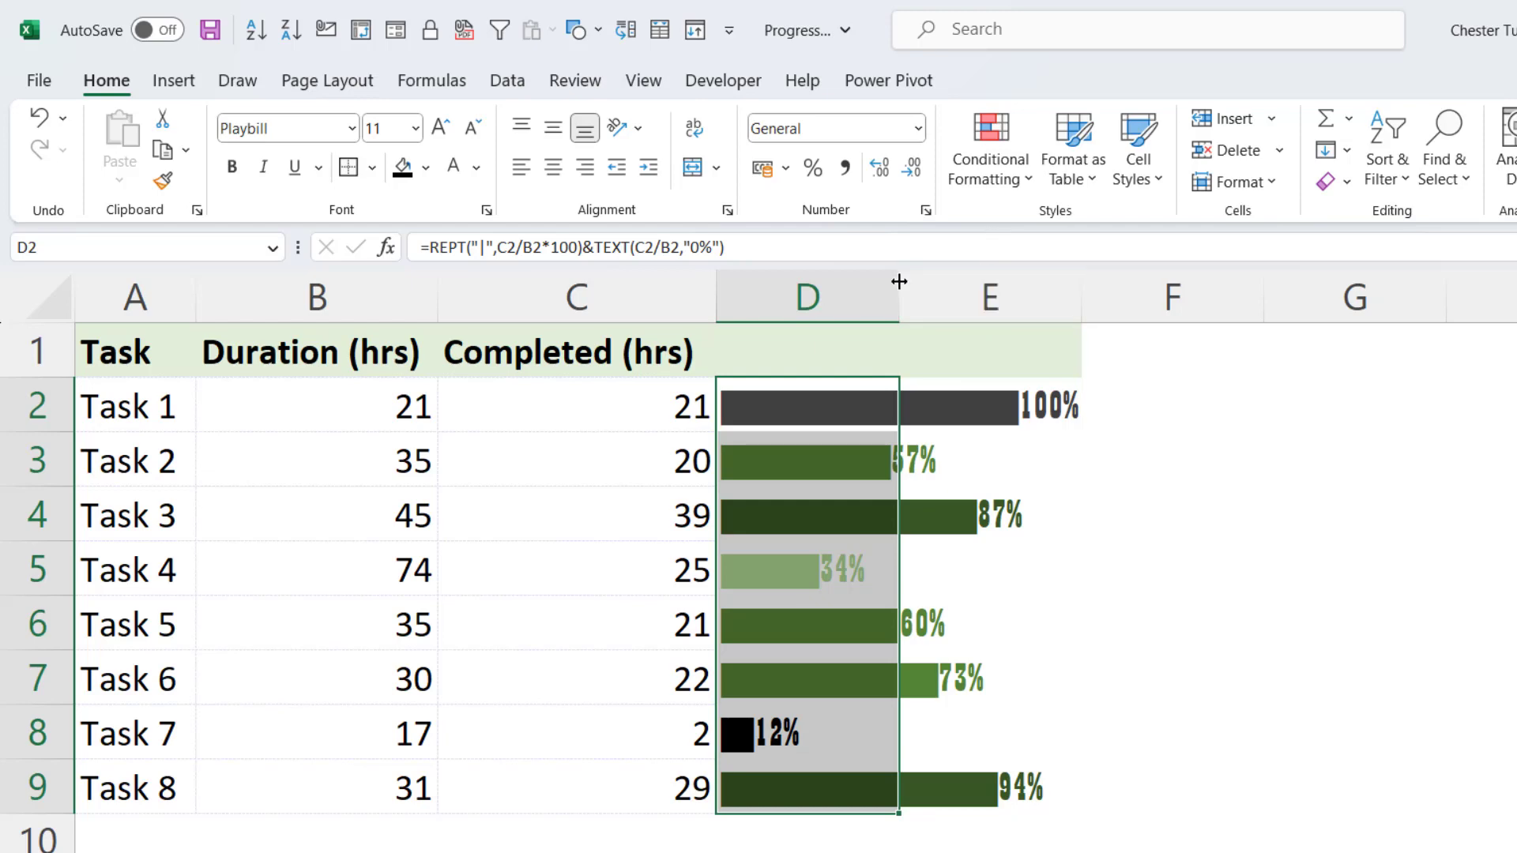
# Step: Create a fifth formula rule for the bars with condition =C2/B2>0, using relative references
pyautogui.click(983, 168)
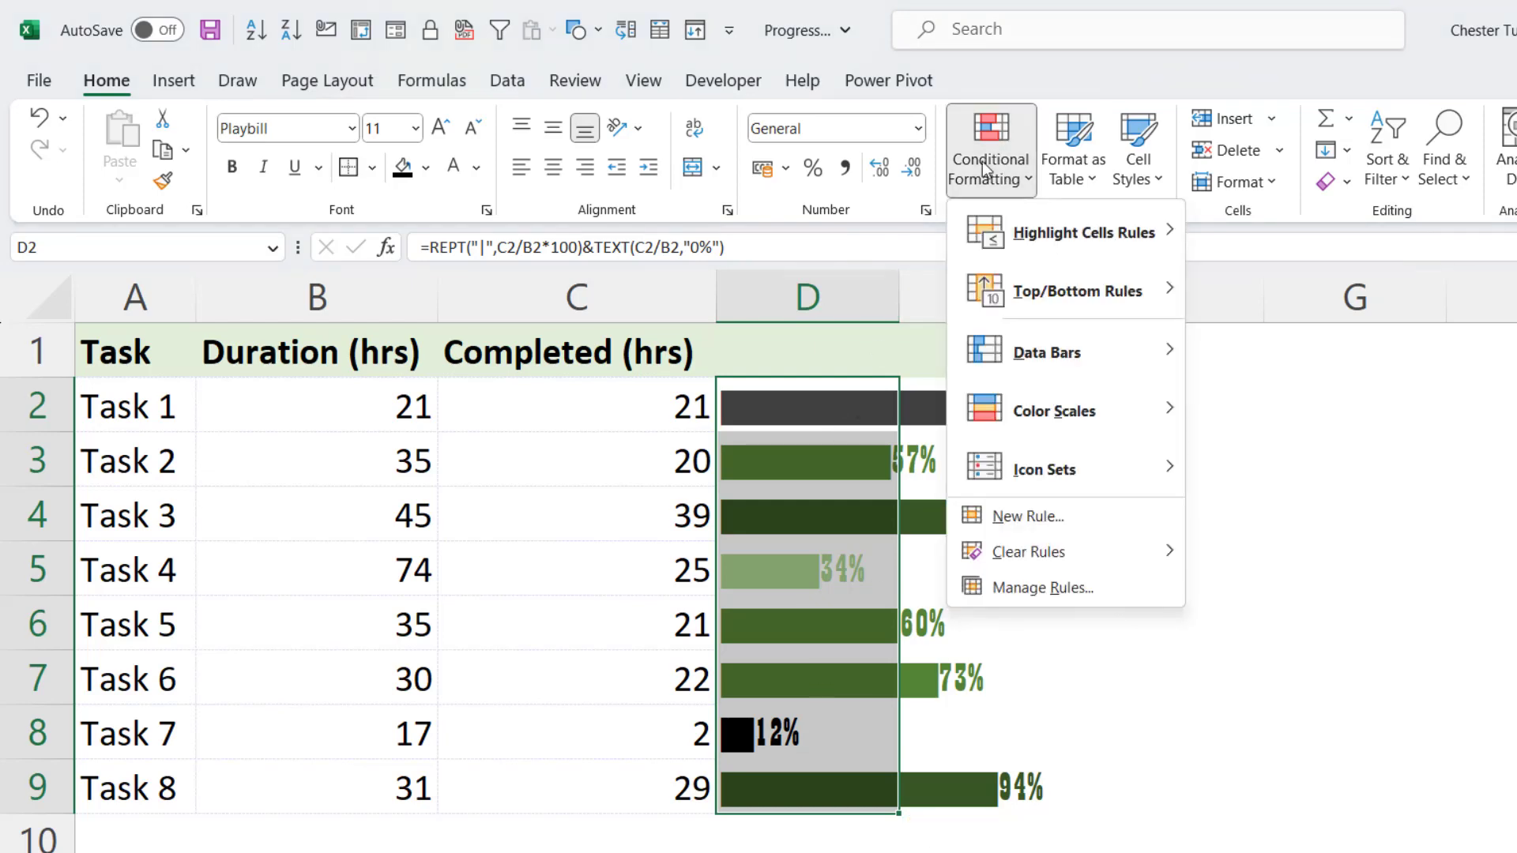
pyautogui.click(1011, 515)
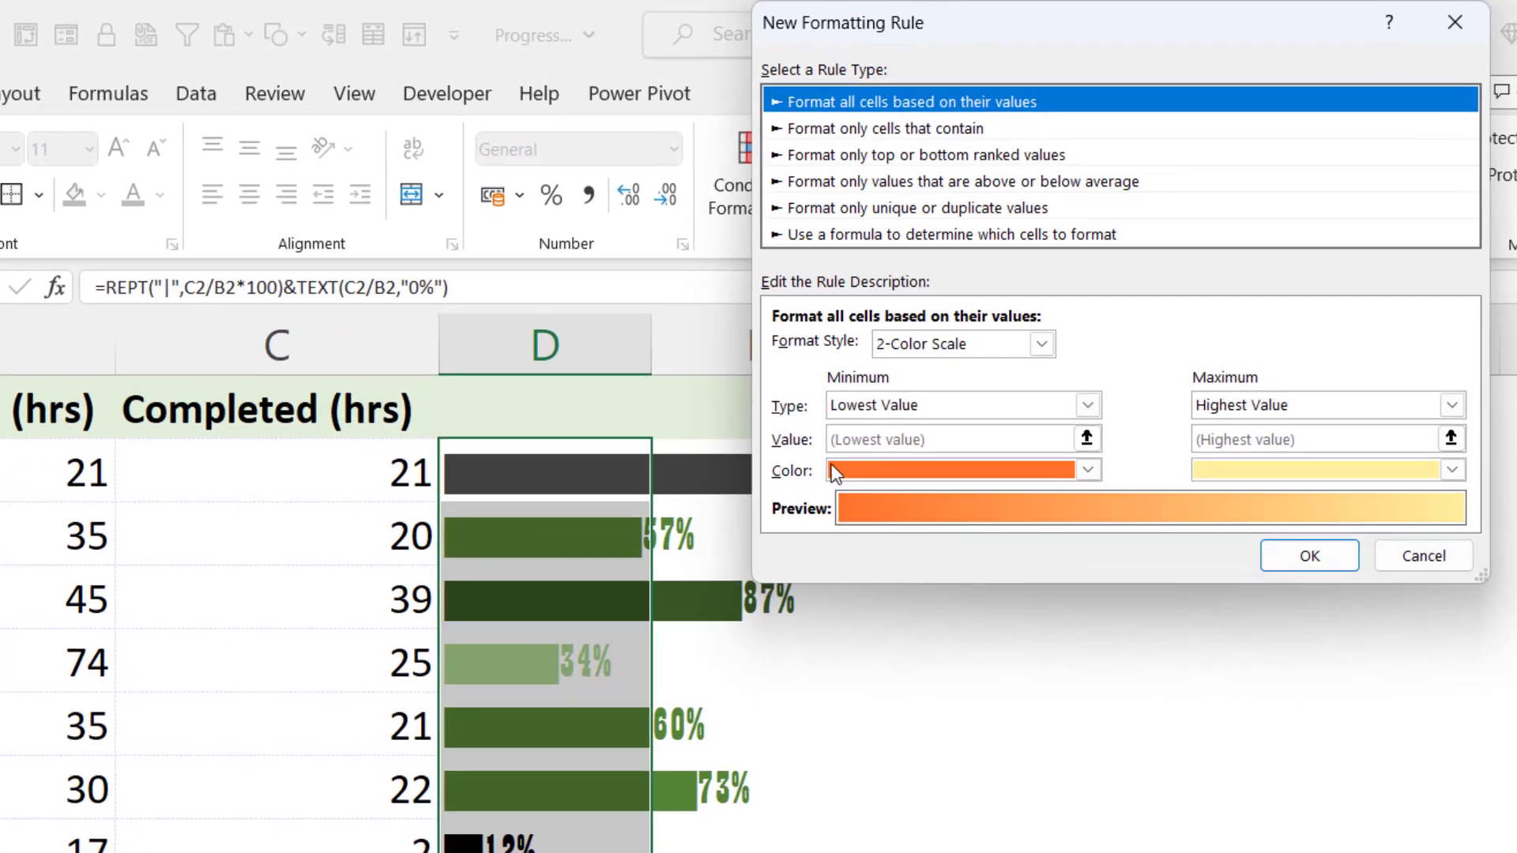
pyautogui.click(884, 235)
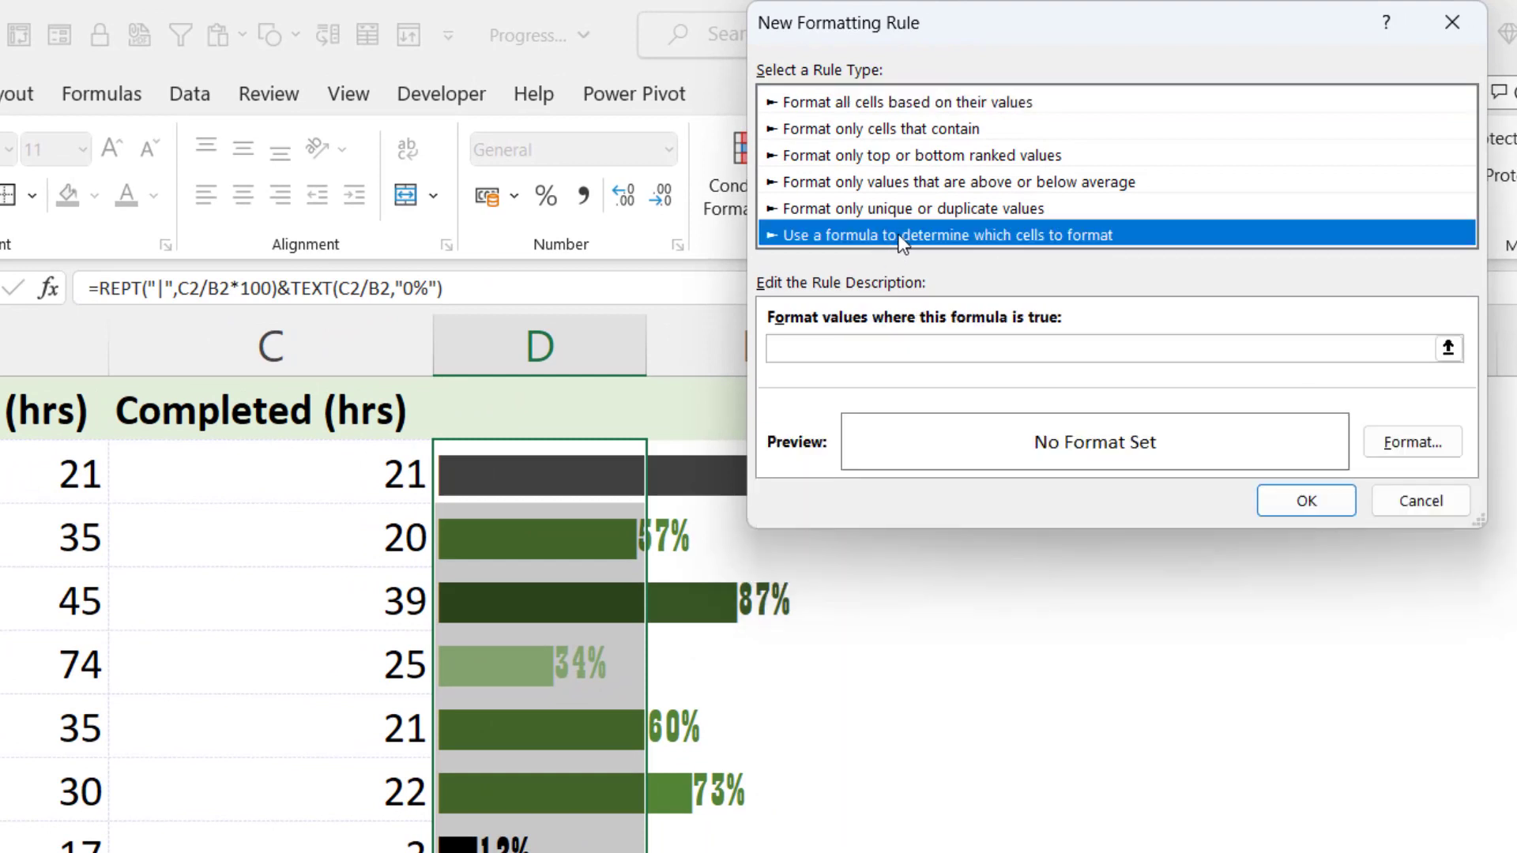
pyautogui.click(881, 343)
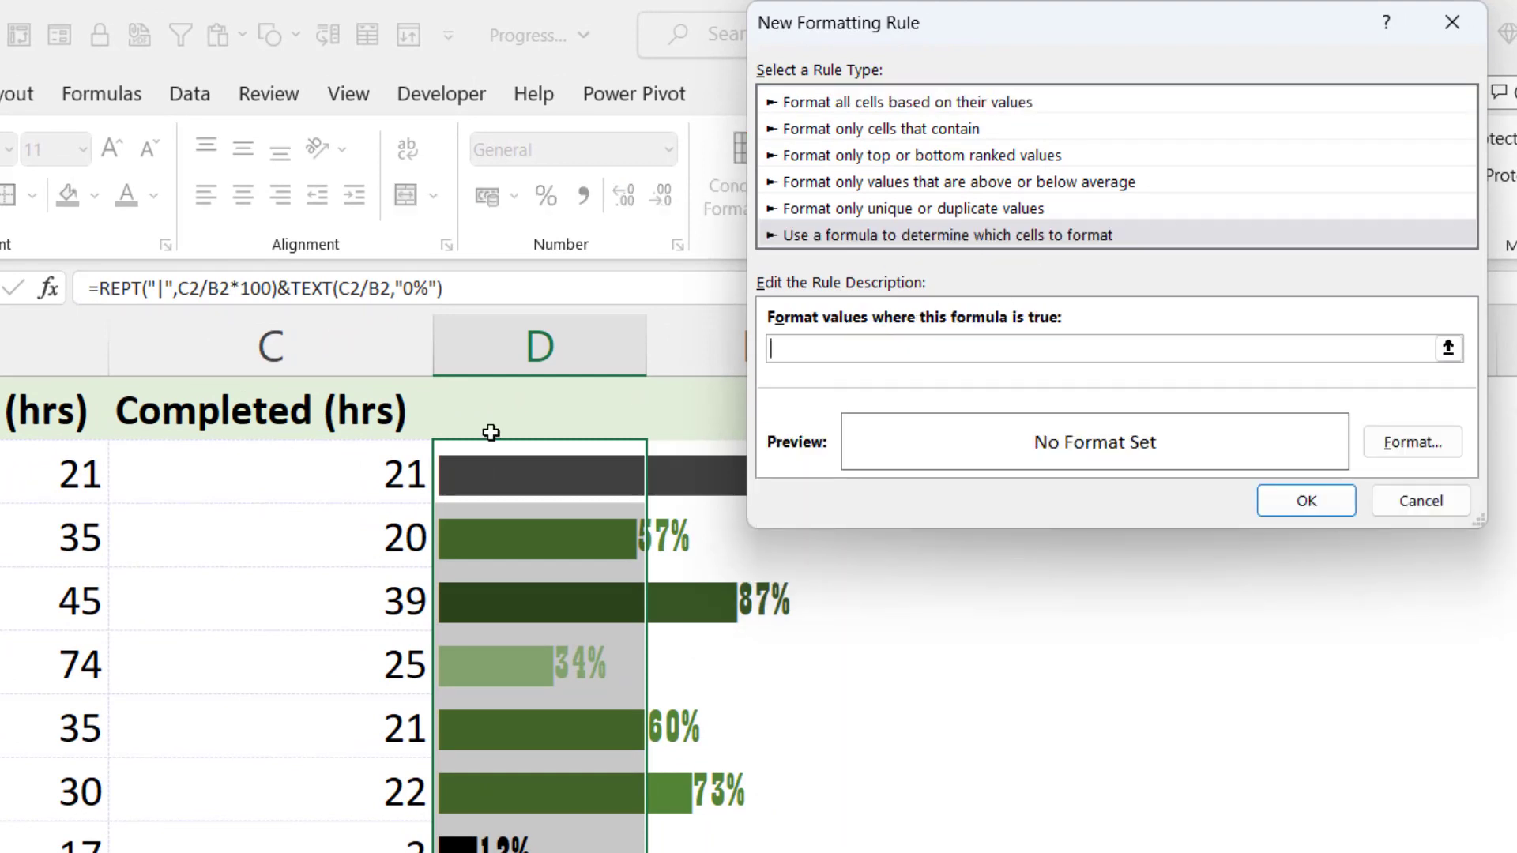
pyautogui.click(374, 471)
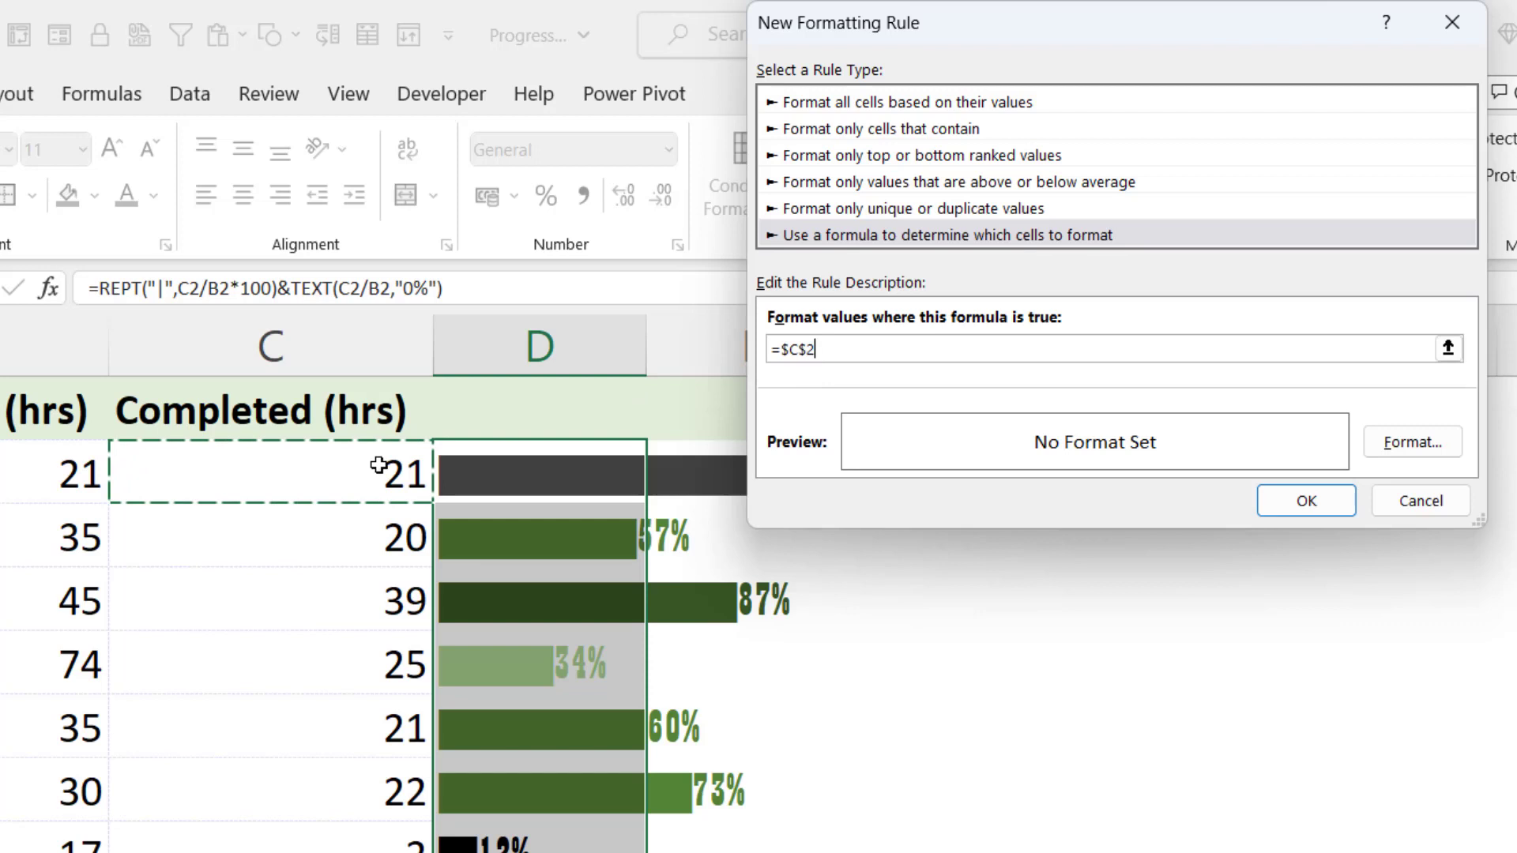
pyautogui.press('F4')
pyautogui.press('F4')
pyautogui.press('F4')
pyautogui.write('/')
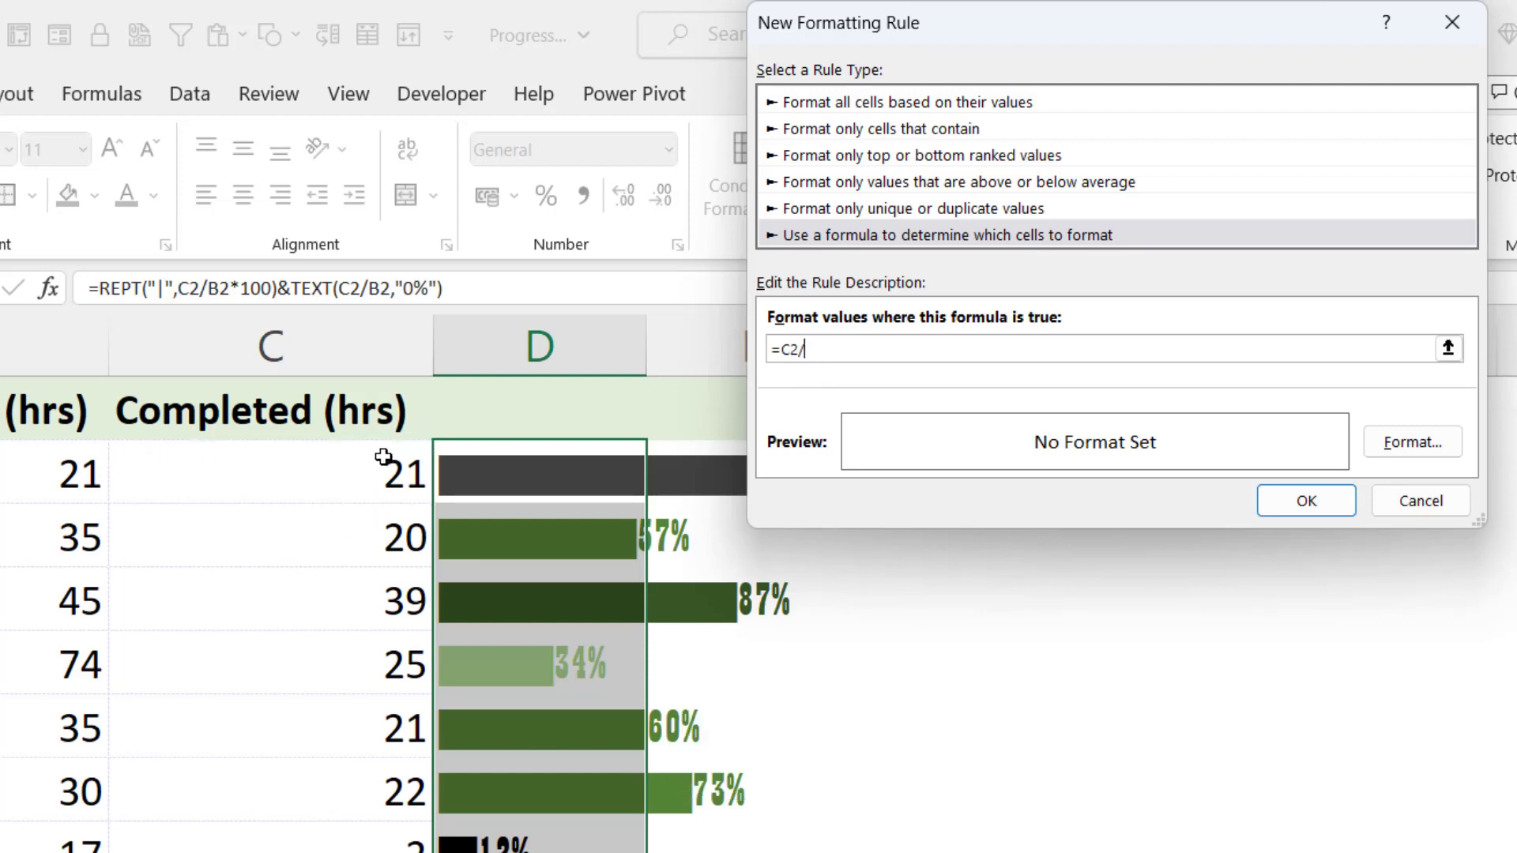
pyautogui.click(64, 468)
pyautogui.press('F4')
pyautogui.press('F4')
pyautogui.press('F4')
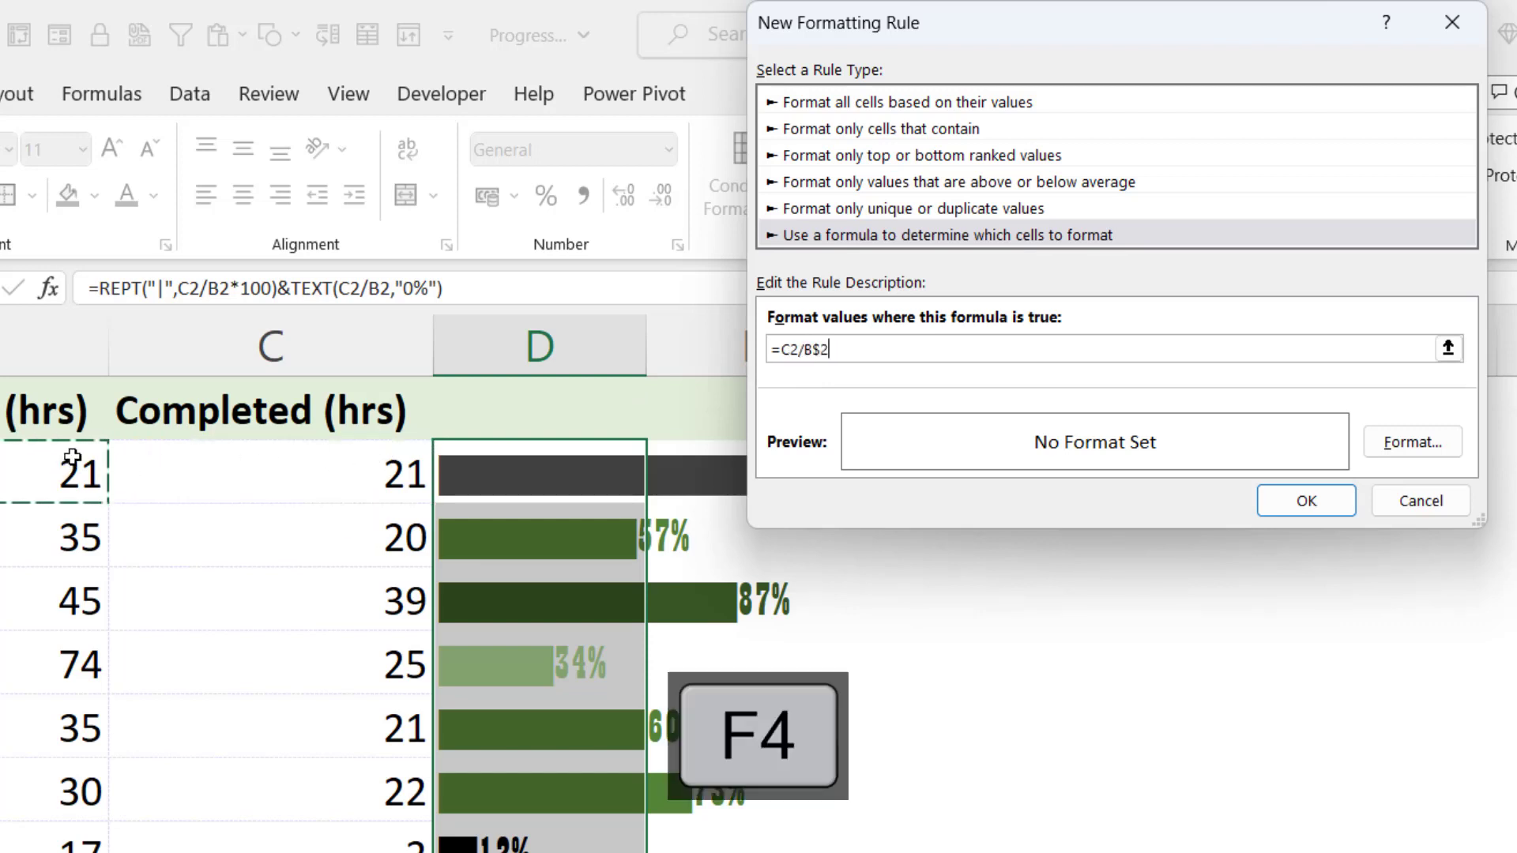
pyautogui.write('>0')
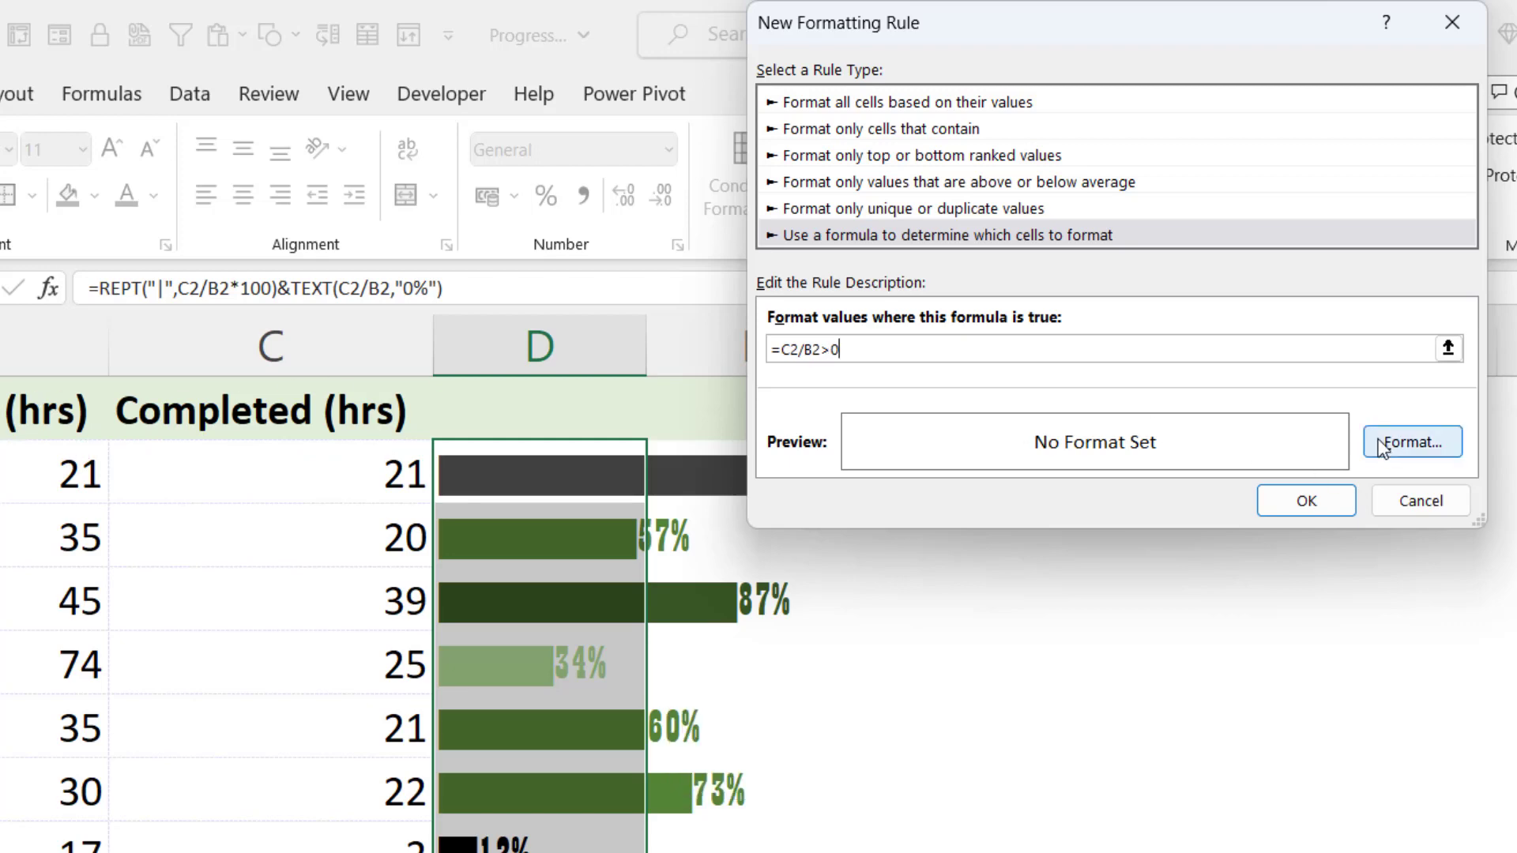
# Step: Give the >0 rule a pale green font colour and save it
pyautogui.click(1411, 443)
pyautogui.click(1261, 322)
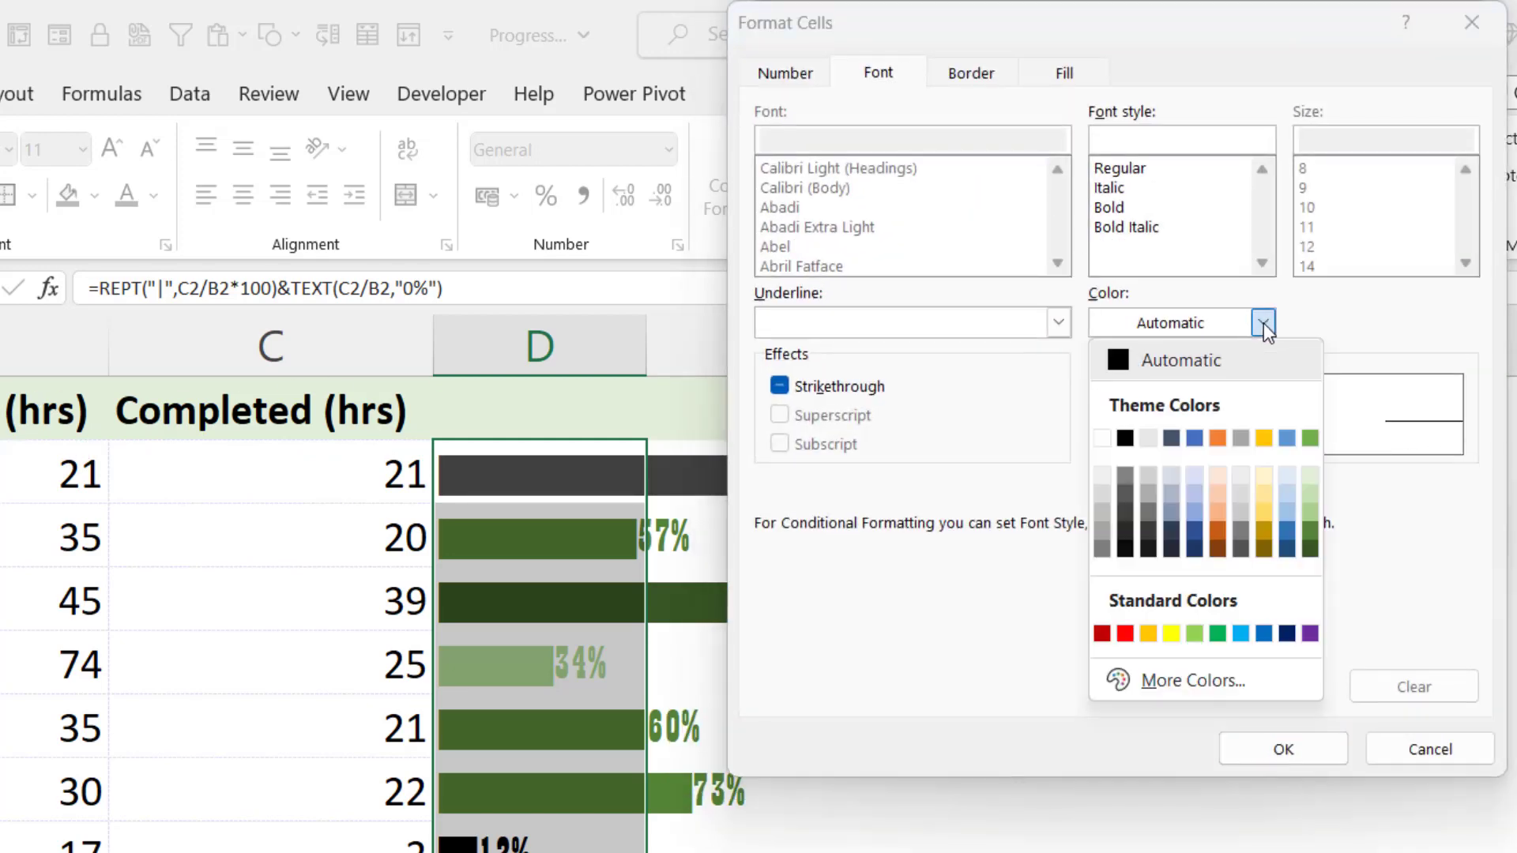
pyautogui.click(1308, 495)
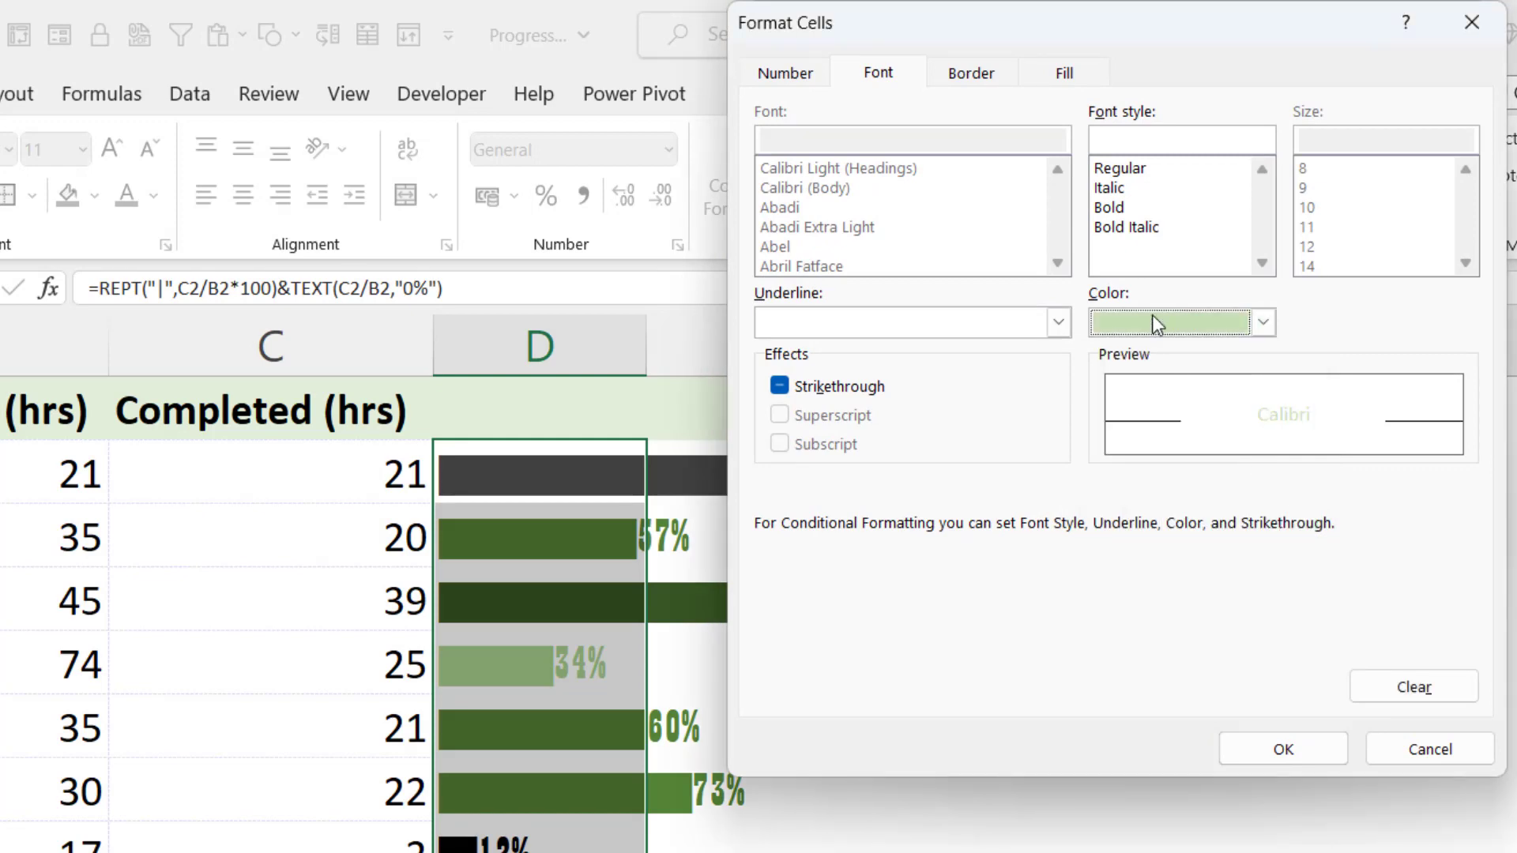
pyautogui.click(1299, 747)
pyautogui.click(1341, 499)
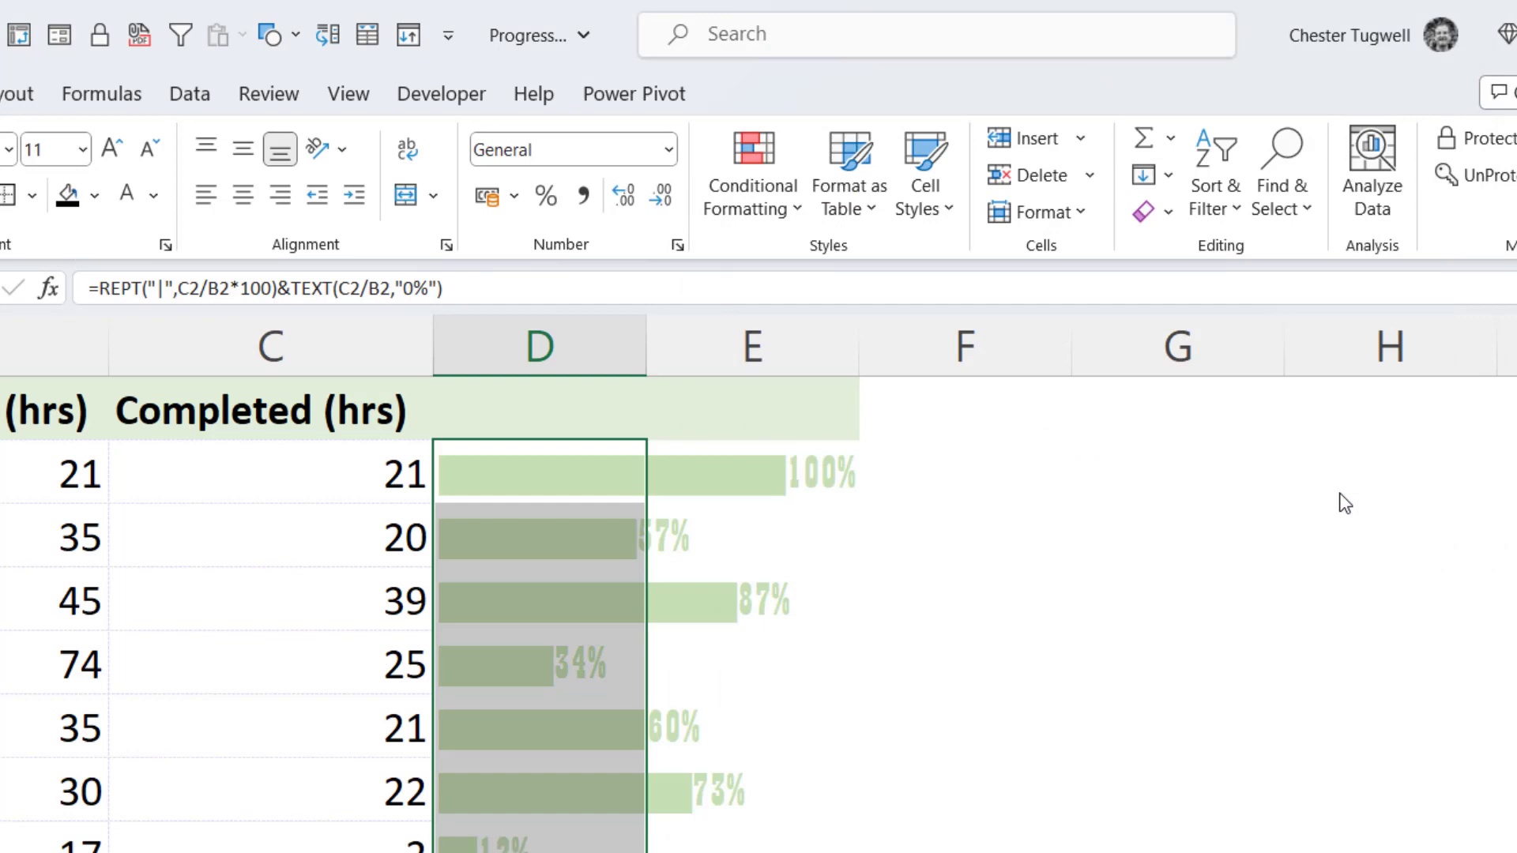
# Step: Move the =C2/B2>0 rule three places down to last and apply, leaving only 12% pale green
pyautogui.click(752, 197)
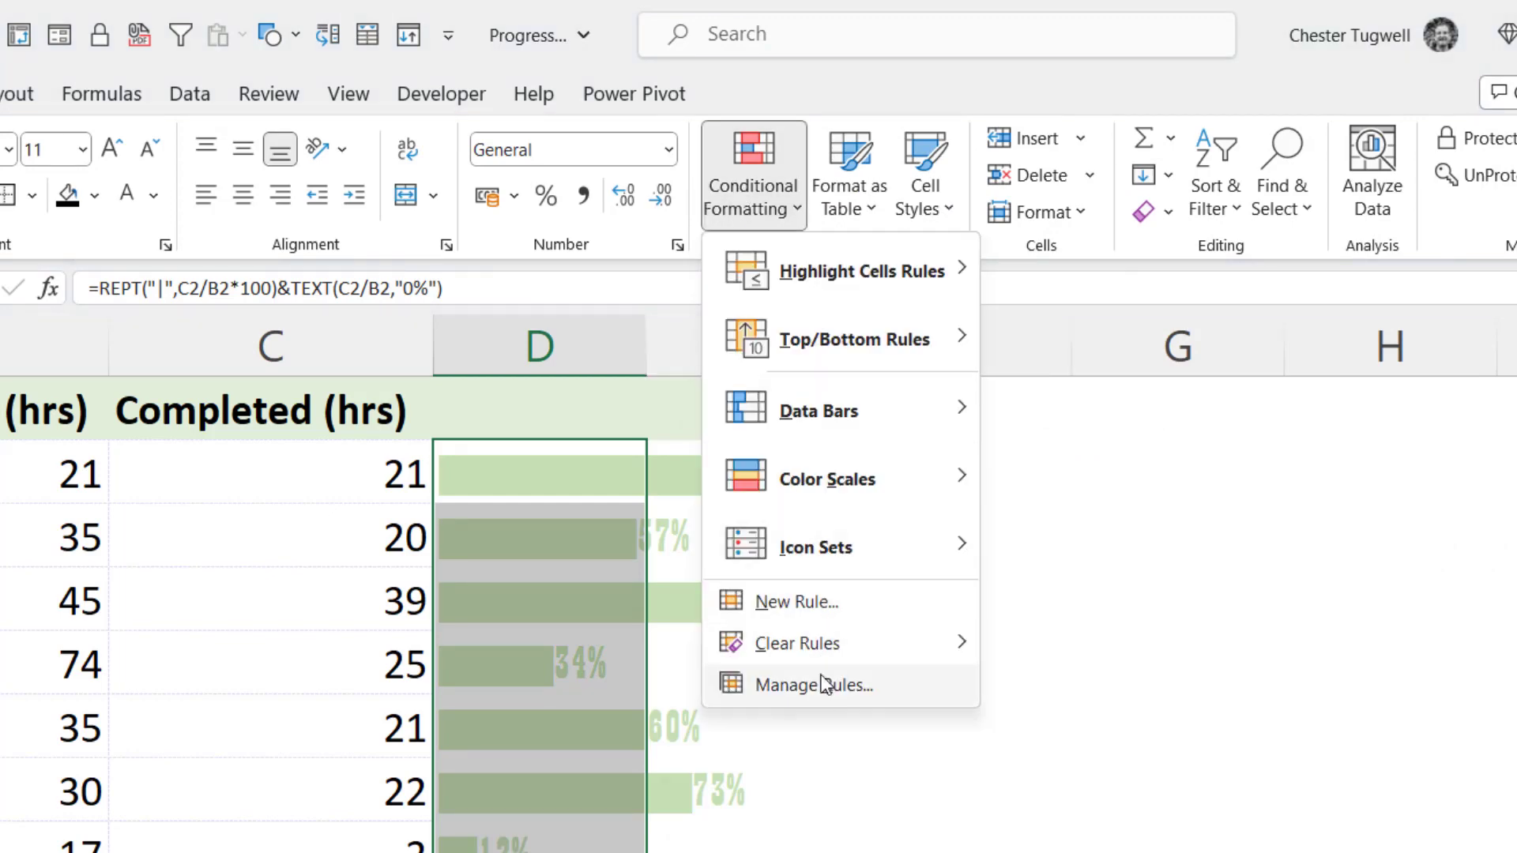
pyautogui.click(819, 684)
pyautogui.click(335, 237)
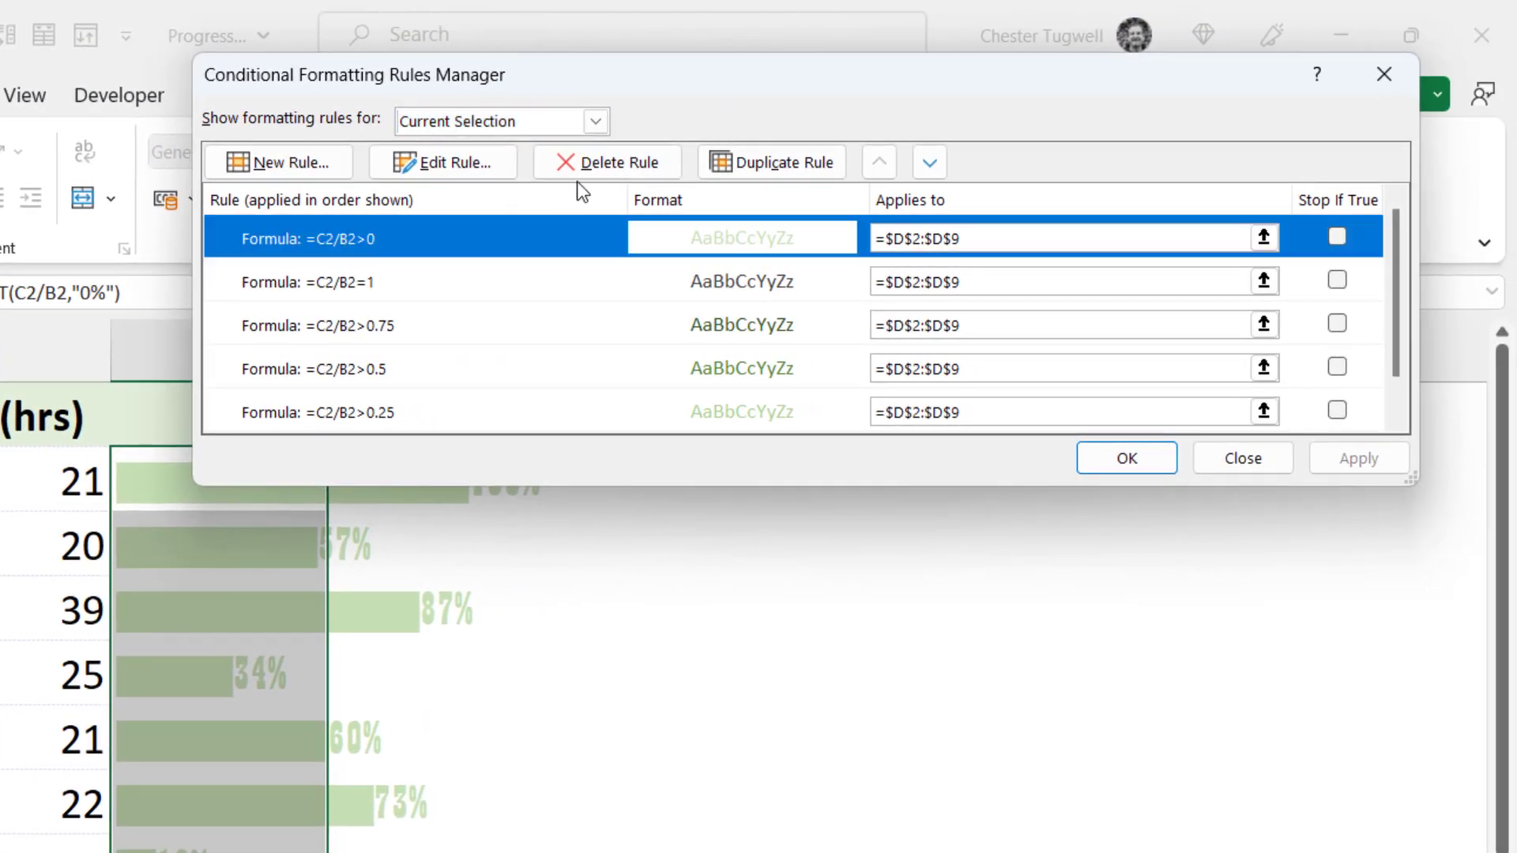
pyautogui.click(930, 163)
pyautogui.click(929, 164)
pyautogui.click(930, 164)
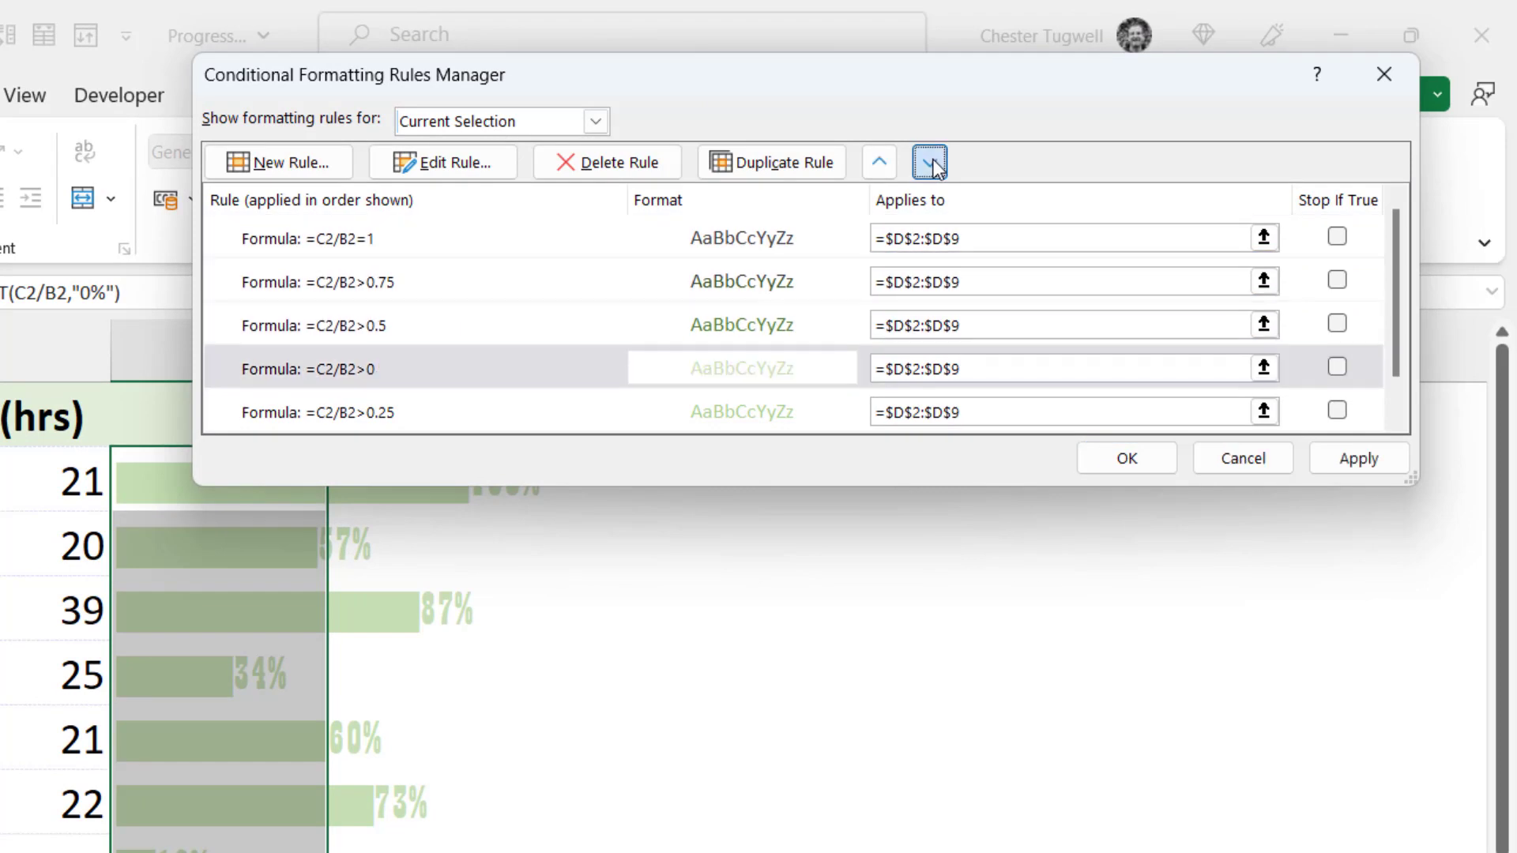
pyautogui.click(930, 164)
pyautogui.click(1369, 460)
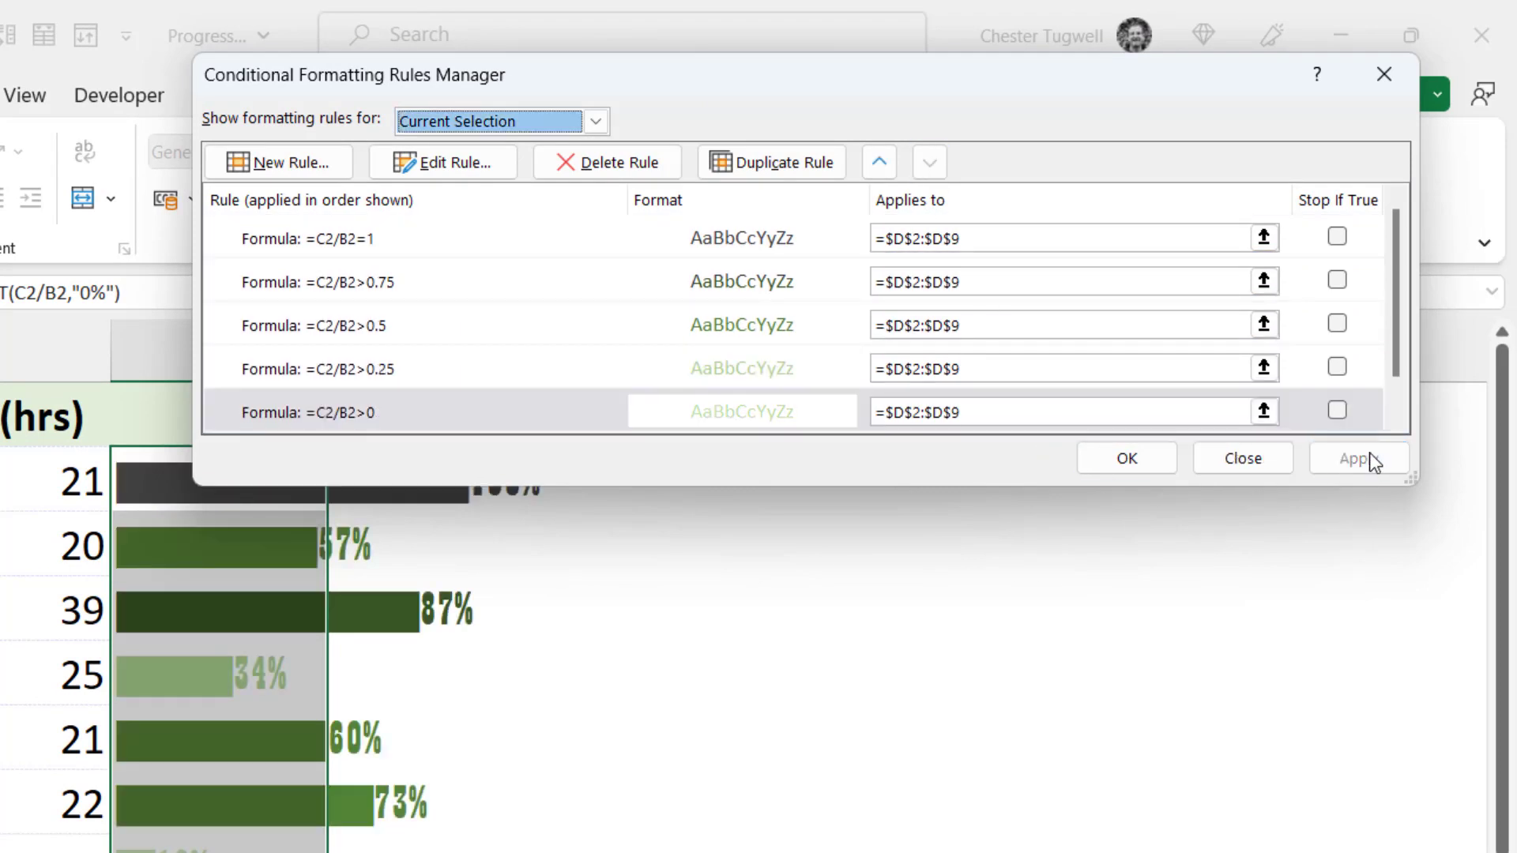
pyautogui.click(1124, 460)
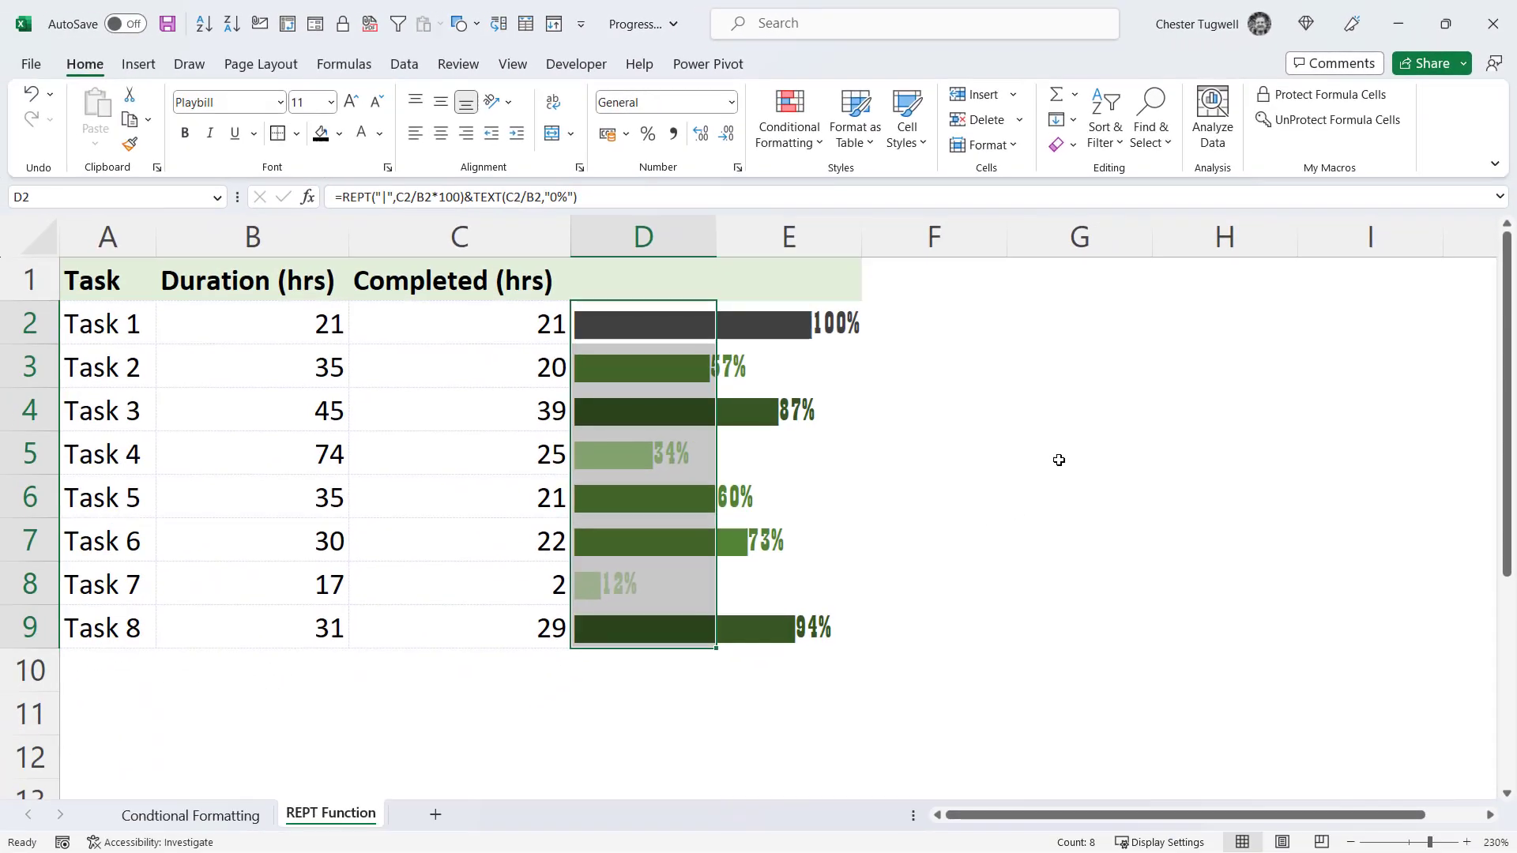